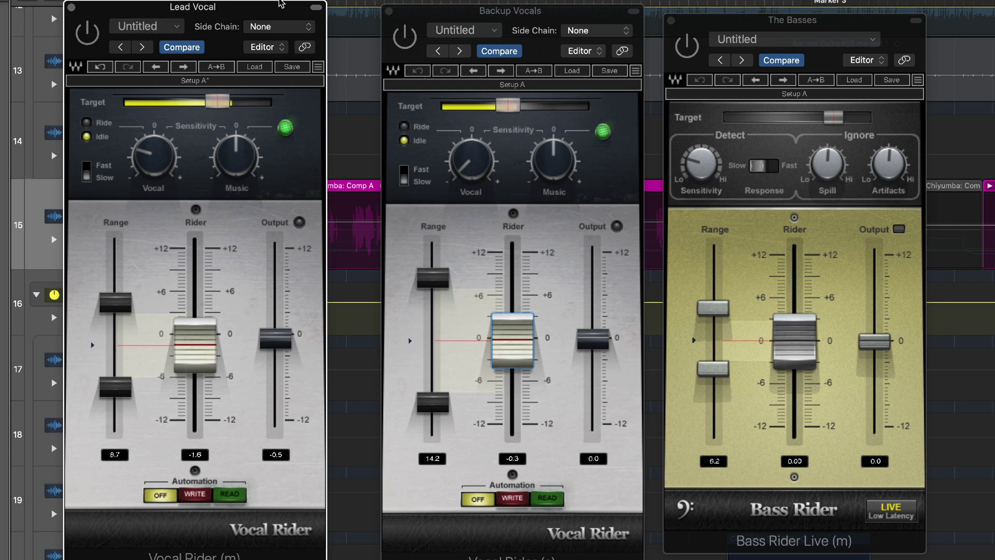
Arrange the Lead Vocal, Backup Vocals and The Basses rider plug-in windows closely side by side.
drag(273, 9, 257, 10)
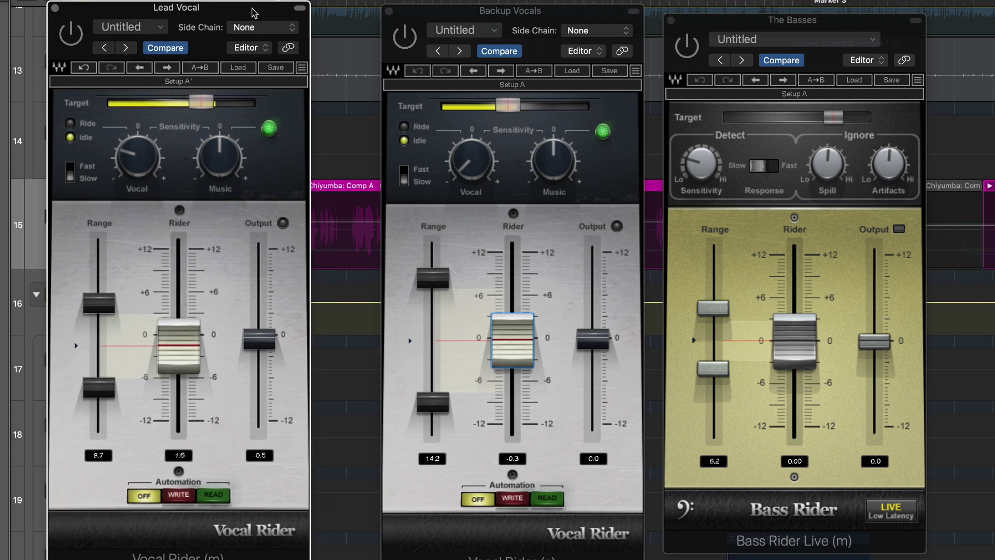
drag(556, 16, 489, 11)
drag(788, 20, 711, 13)
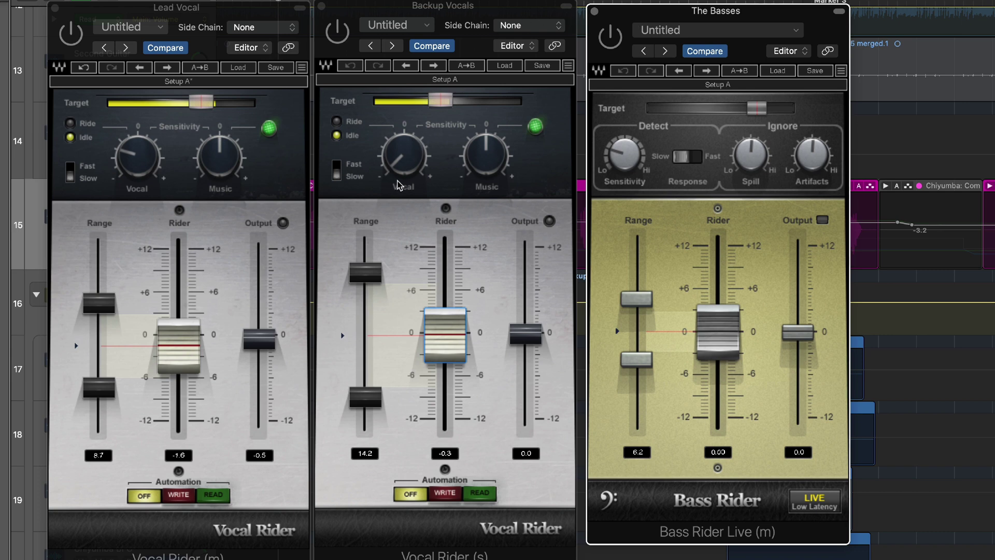
scroll(269, 254, down, 1)
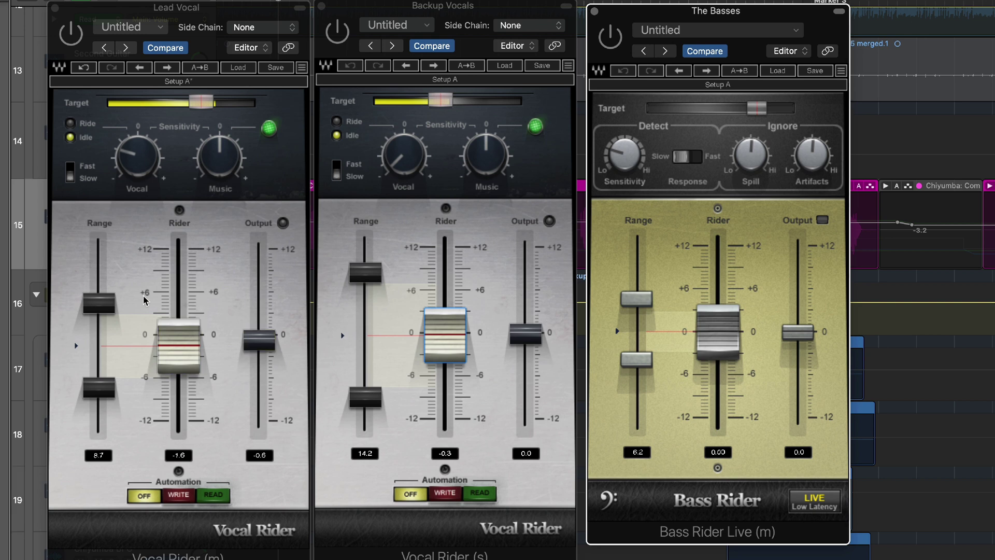
Narrow the riding range of the Lead Vocal's Vocal Rider to 4.9 by bringing both range limits closer to zero.
click(131, 261)
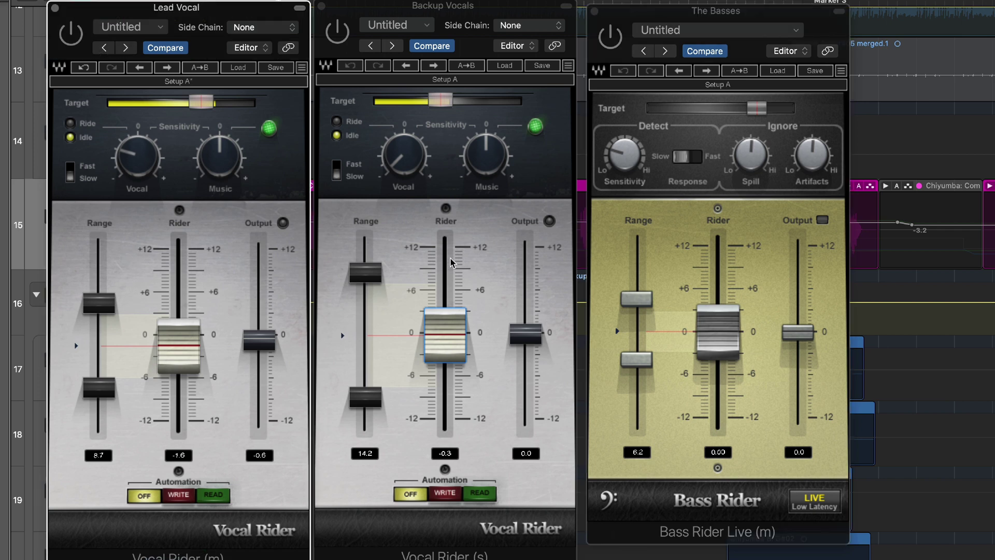
click(100, 302)
mouse_move(188, 339)
mouse_down()
mouse_move(188, 305)
mouse_move(188, 382)
mouse_move(187, 321)
mouse_move(179, 357)
mouse_up()
drag(99, 238, 99, 309)
drag(98, 431, 99, 366)
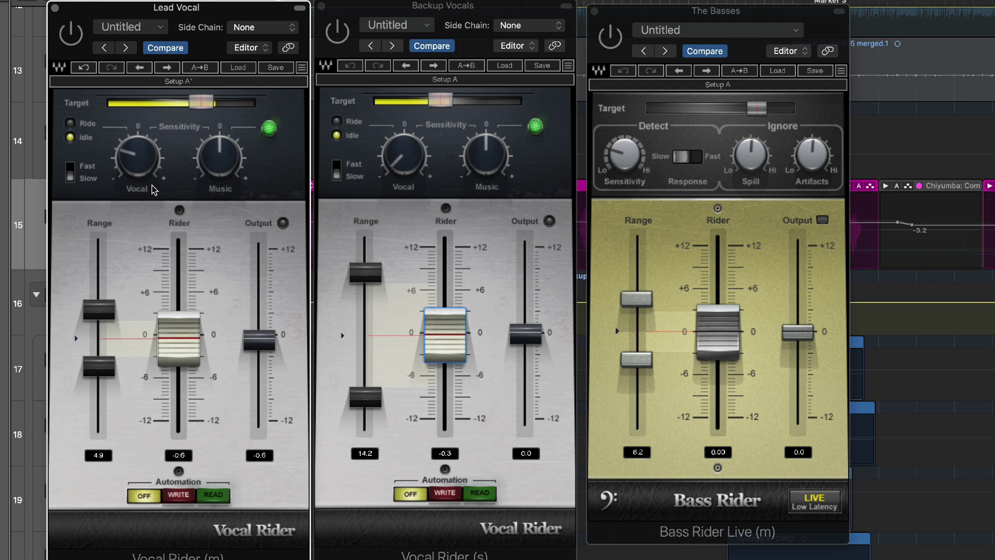
click(71, 175)
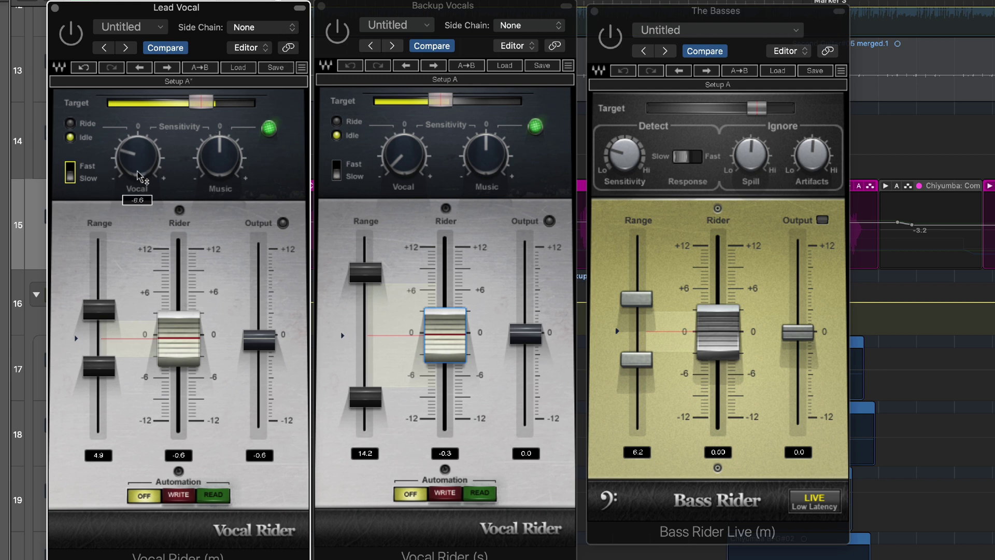
Nudge the Artifacts control of the Bass Rider on The Basses very slightly.
click(662, 249)
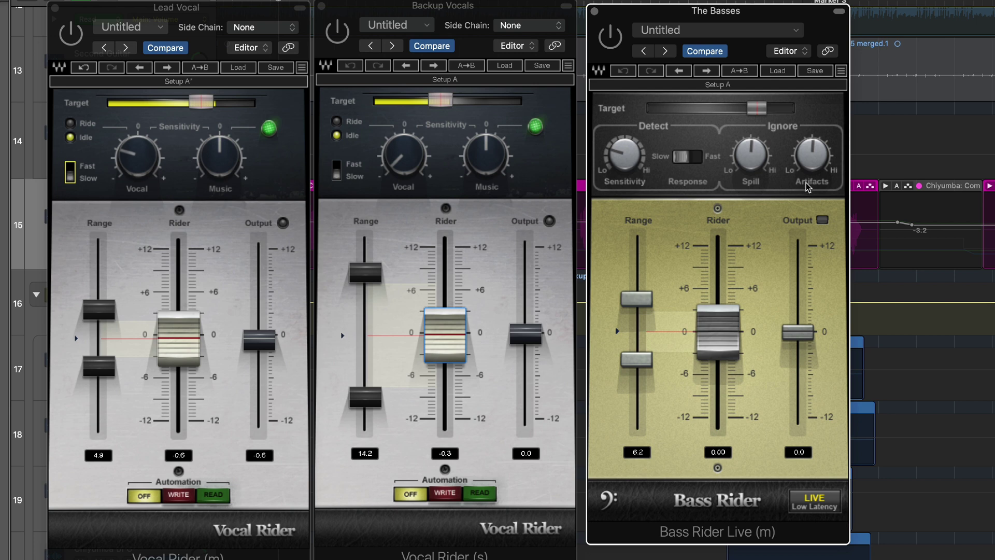
mouse_move(807, 161)
mouse_move(807, 161)
mouse_down()
mouse_move(807, 144)
mouse_move(807, 159)
mouse_up()
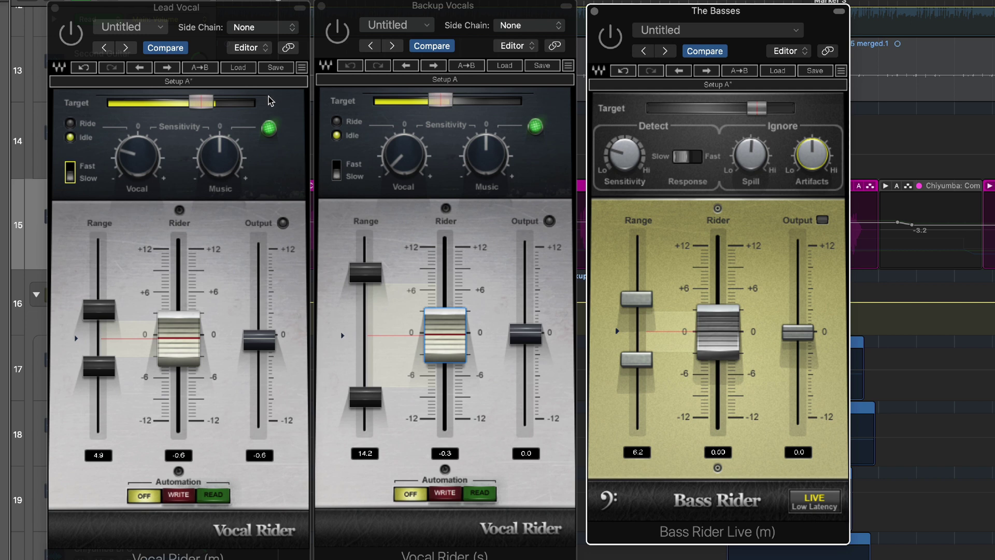
click(280, 106)
click(327, 148)
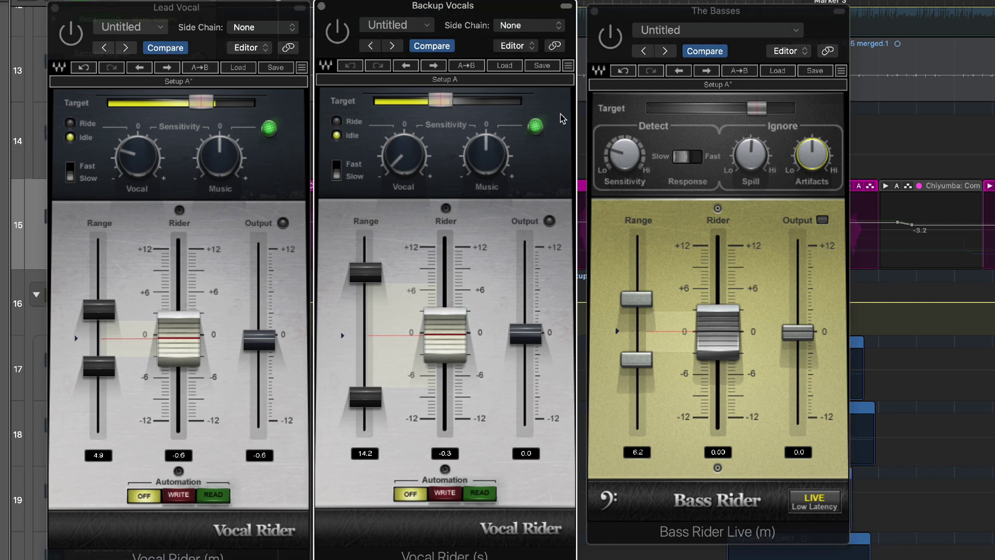
click(604, 119)
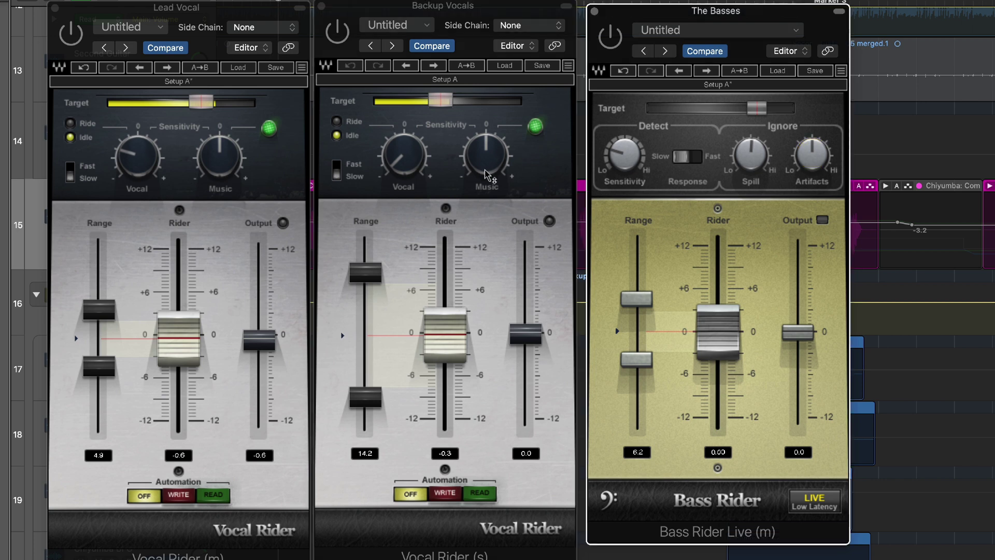
Open the Purple Audio MC 77 limiter on the Lead Vocal channel for a brief look and close it.
mouse_move(492, 170)
click(22, 268)
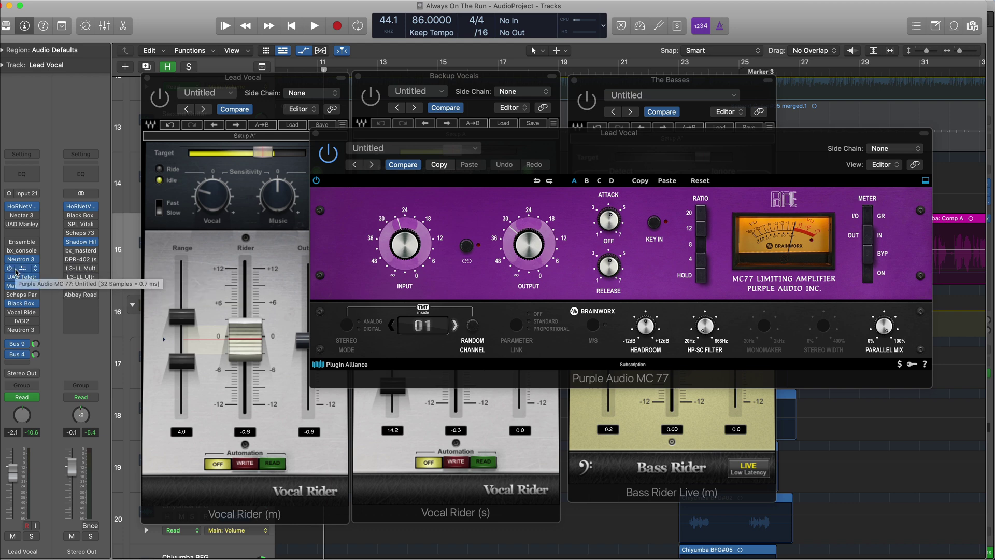
click(33, 276)
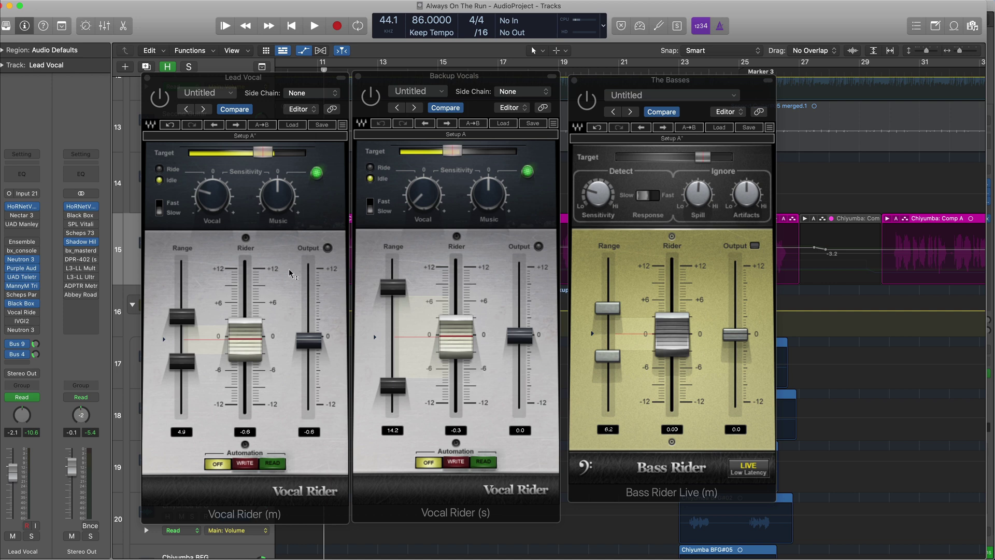
Shrink the three rider plug-in windows and spread them over the arrangement, with the Backup Vocals one below the Lead Vocal regions.
click(282, 255)
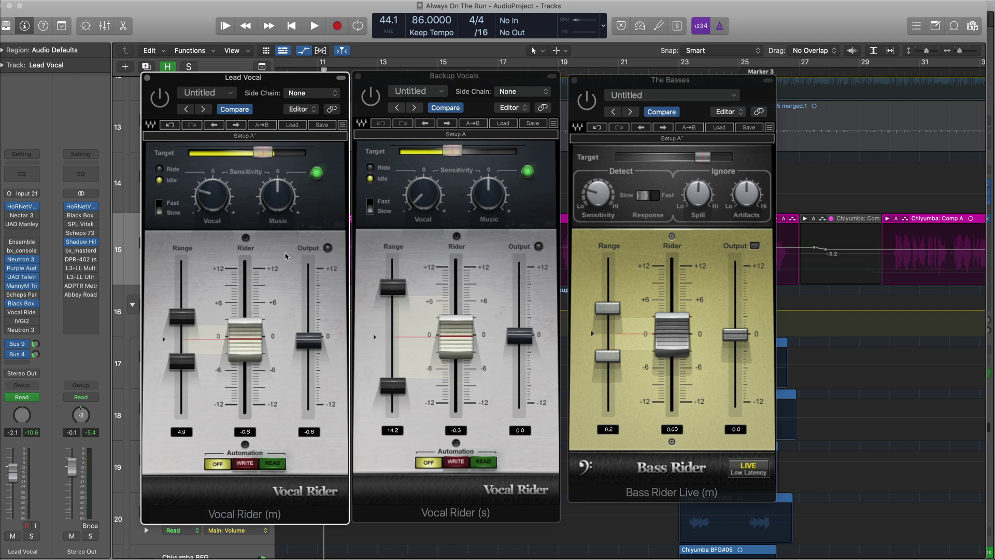
drag(273, 80, 216, 104)
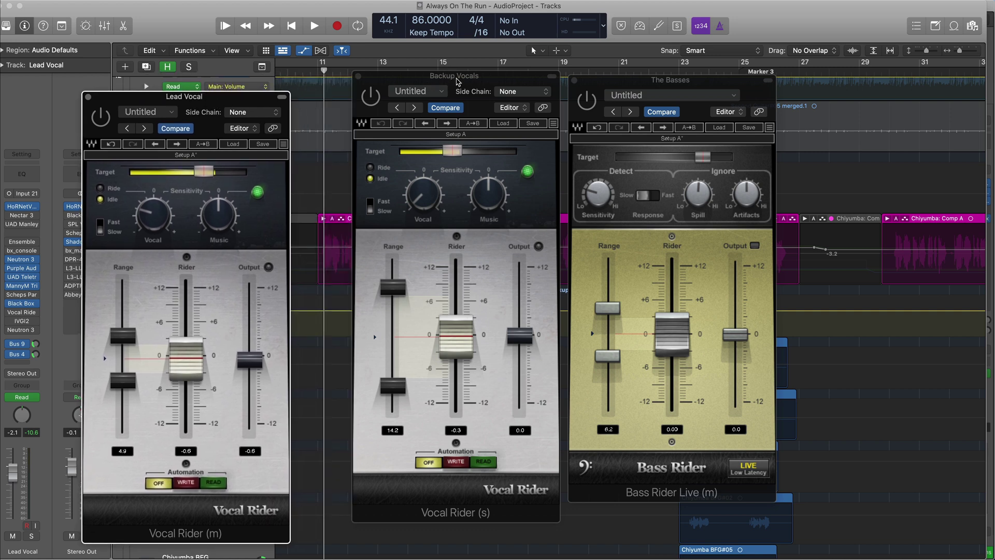
drag(450, 84, 395, 113)
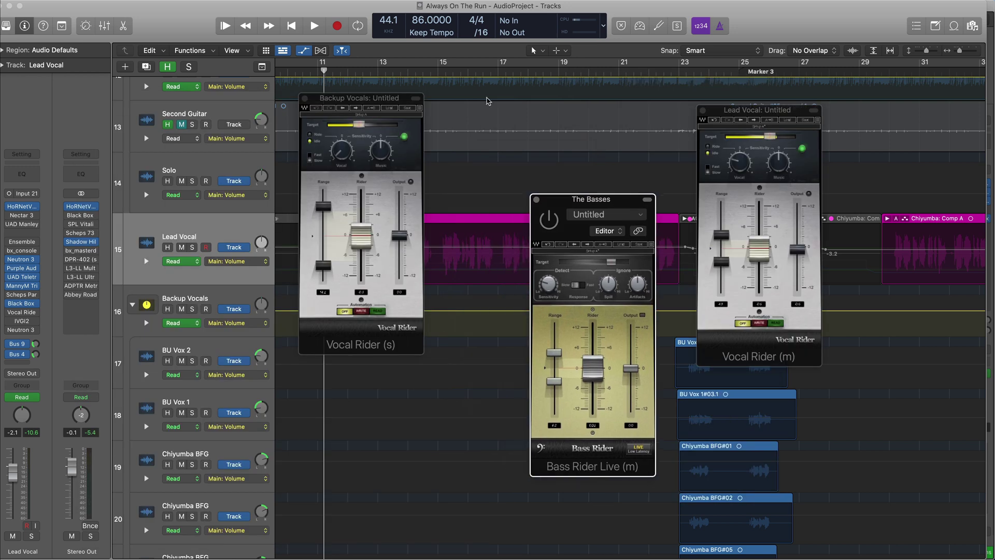
drag(399, 101, 533, 317)
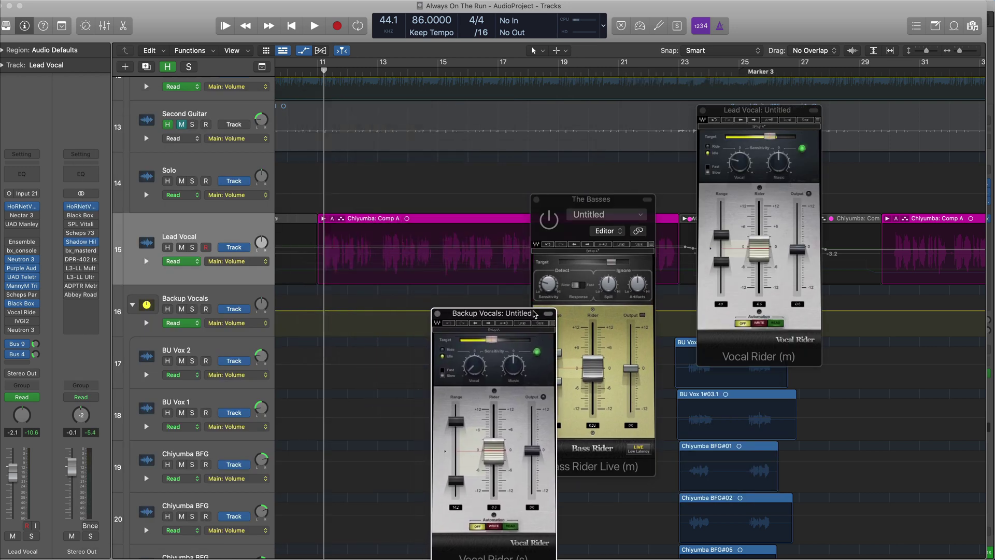
Move The Basses and Lead Vocal rider windows lower to uncover more of the tracks at the start of the song.
scroll(513, 155, left, 4)
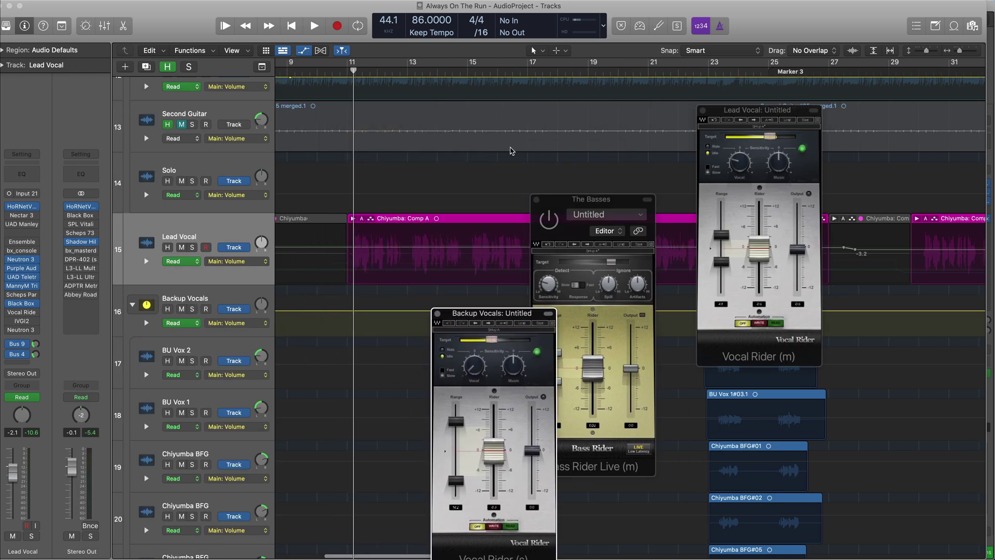
scroll(496, 129, left, 10)
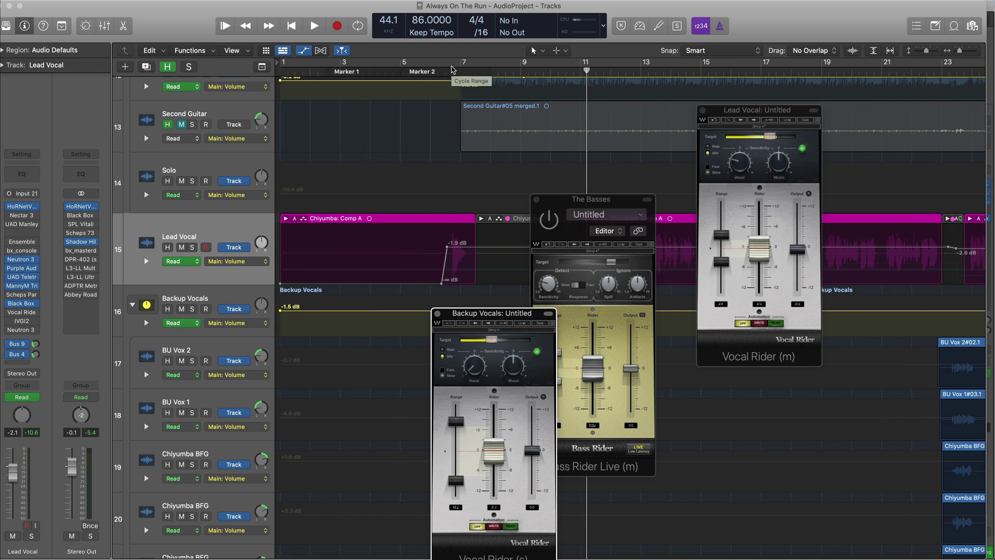
scroll(477, 96, right, 9)
scroll(474, 93, left, 9)
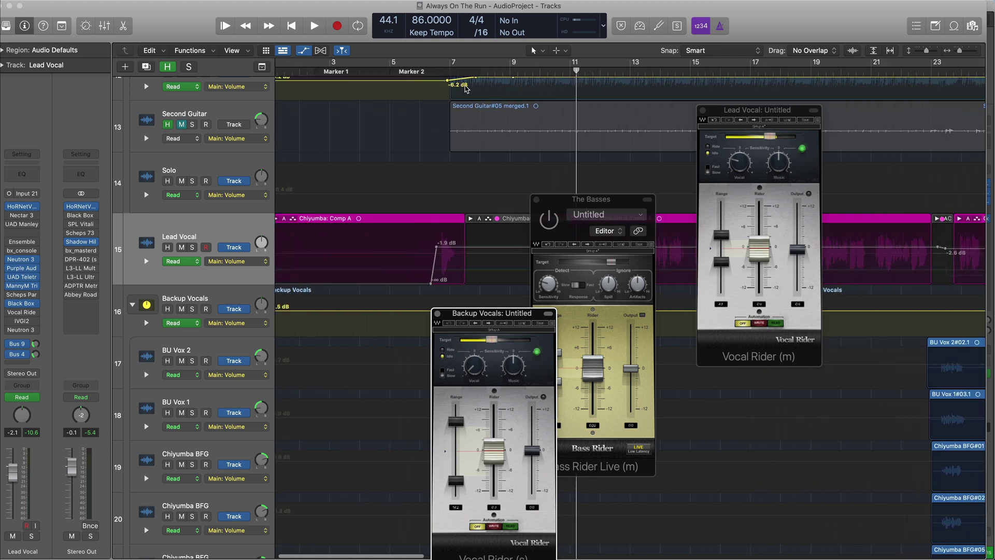
scroll(466, 89, left, 1)
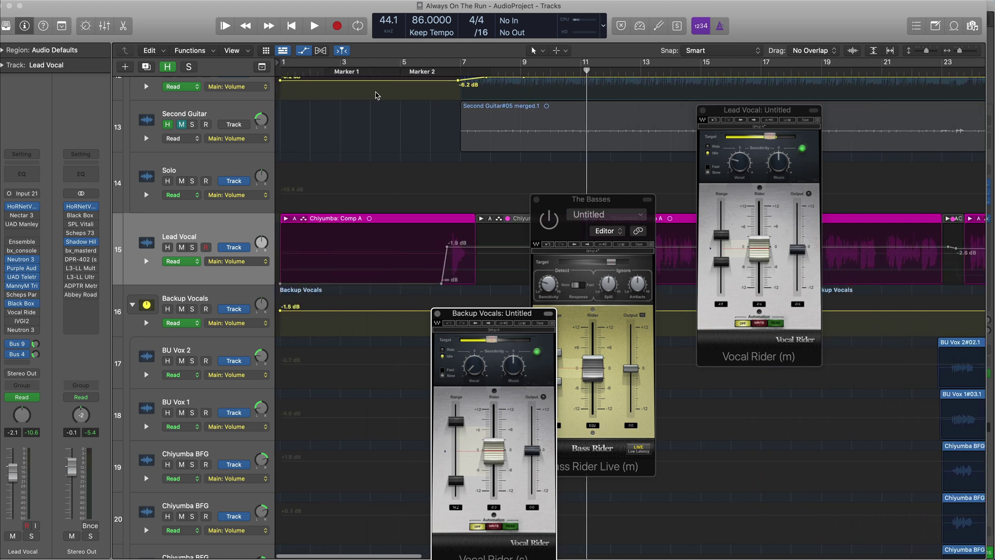
scroll(500, 77, right, 2)
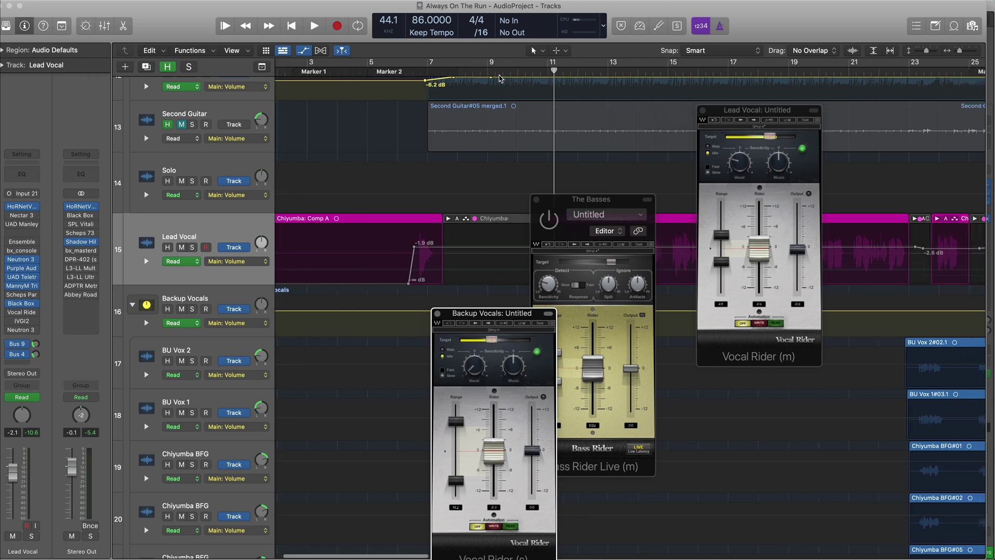
scroll(499, 77, right, 2)
scroll(498, 78, left, 4)
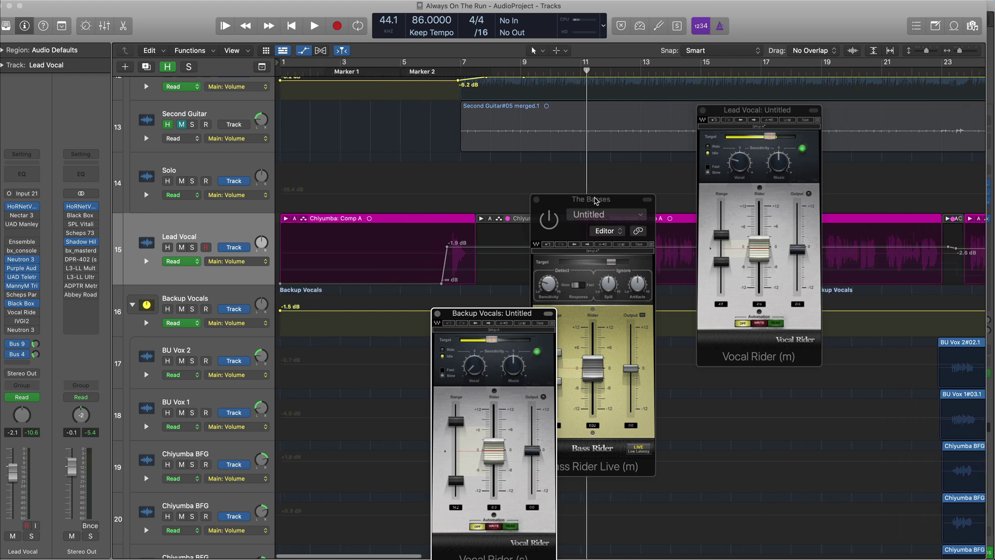
drag(595, 200, 634, 278)
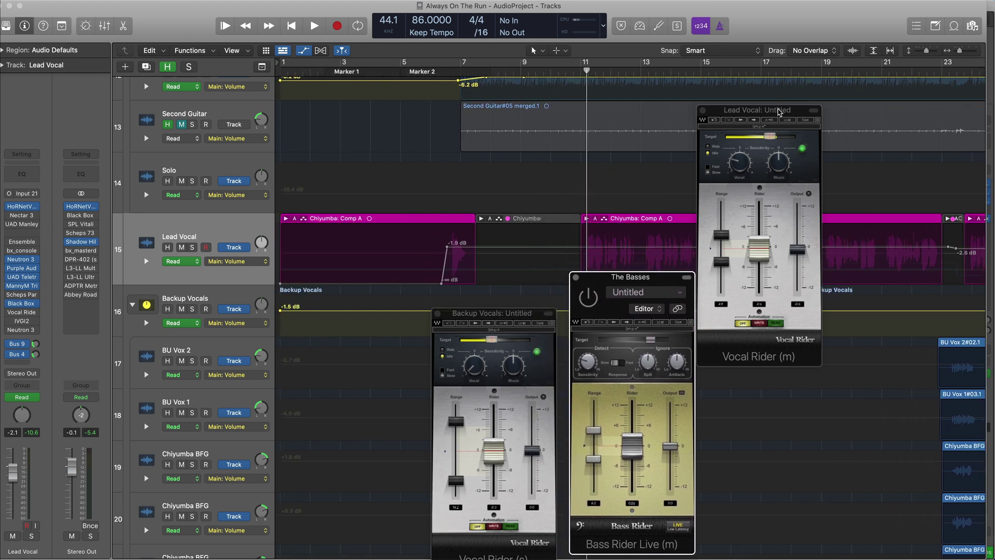
drag(779, 111, 789, 223)
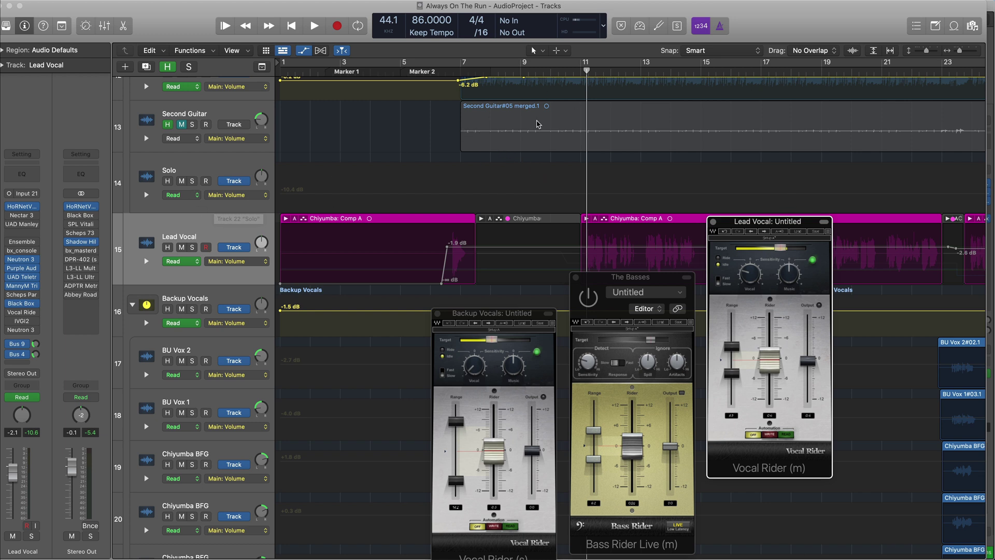
Expand the Lead Vocal track's automation lanes and toggle the Main: Volume and 13 Vocal Rider: Target automation curves.
scroll(533, 127, right, 10)
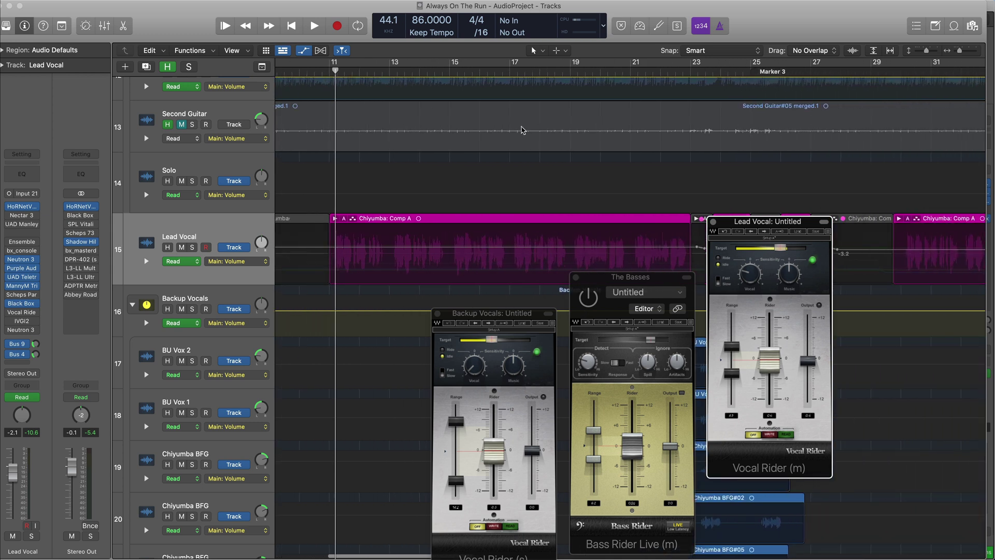
scroll(522, 130, left, 3)
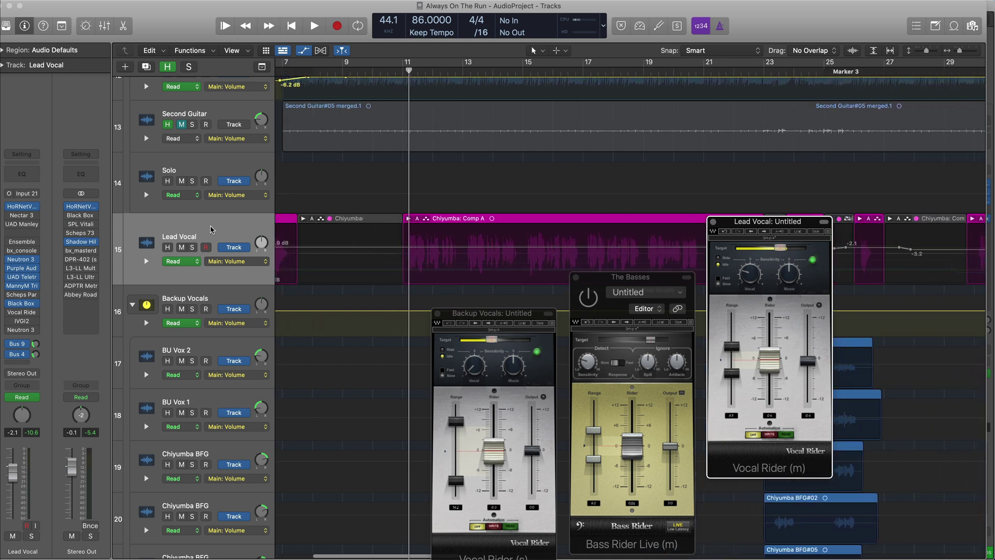
click(146, 261)
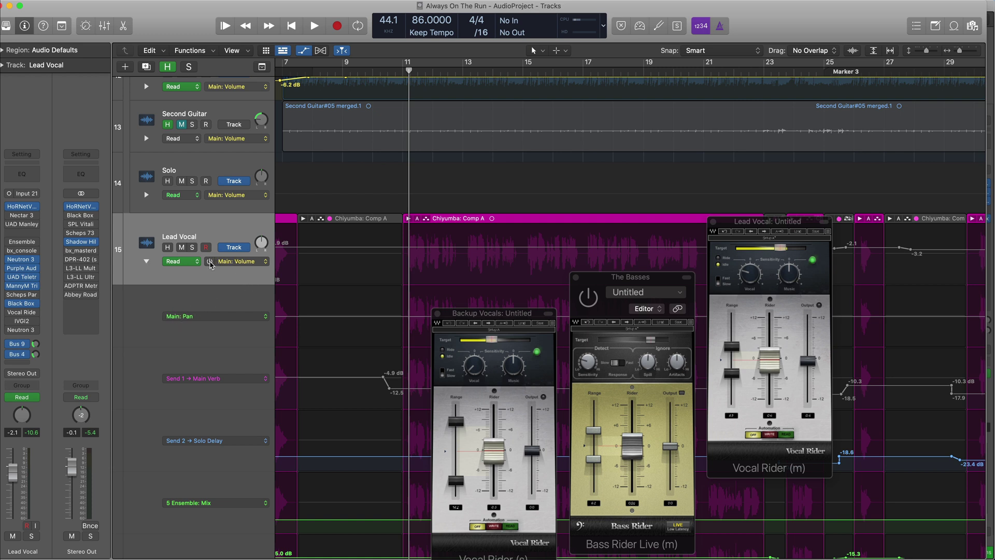
click(210, 262)
click(210, 262)
scroll(244, 451, down, 4)
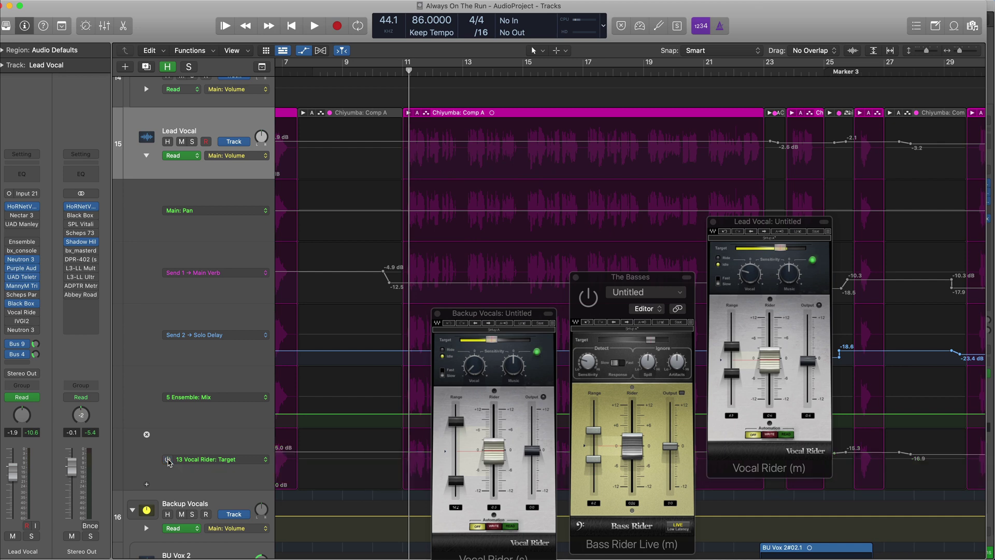
click(168, 461)
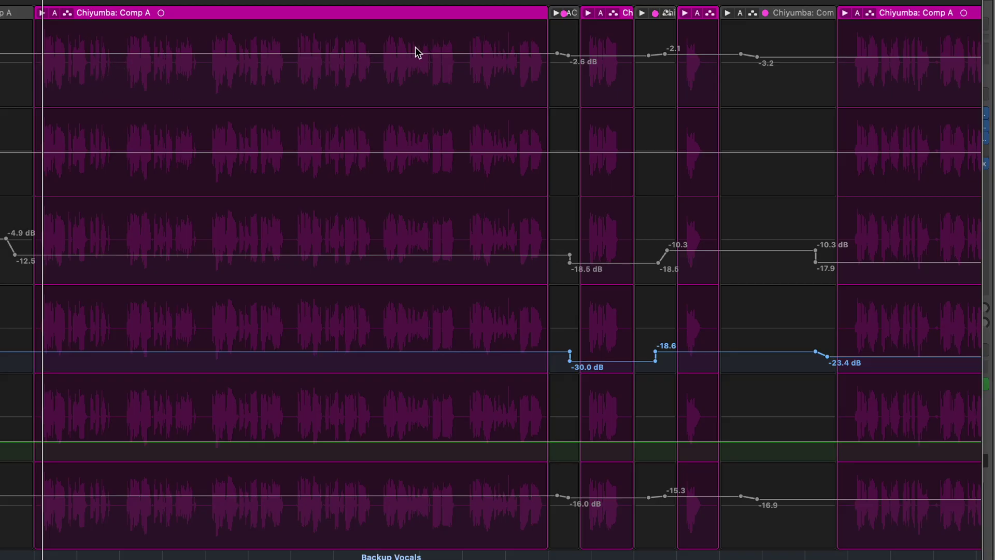
Select all regions and examine the volume, pan, send and Vocal Rider target automation along the Lead Vocal track.
key(super+a)
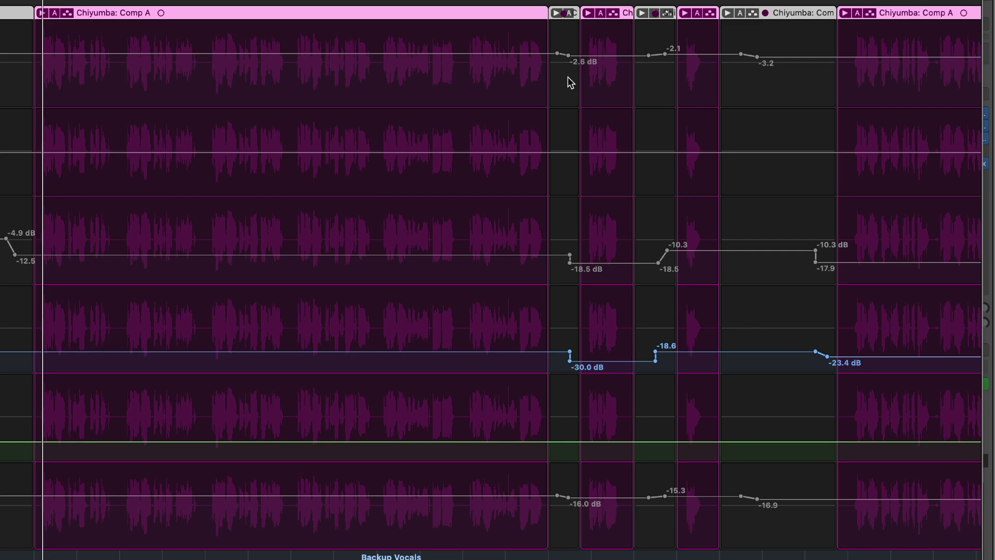
scroll(570, 83, right, 15)
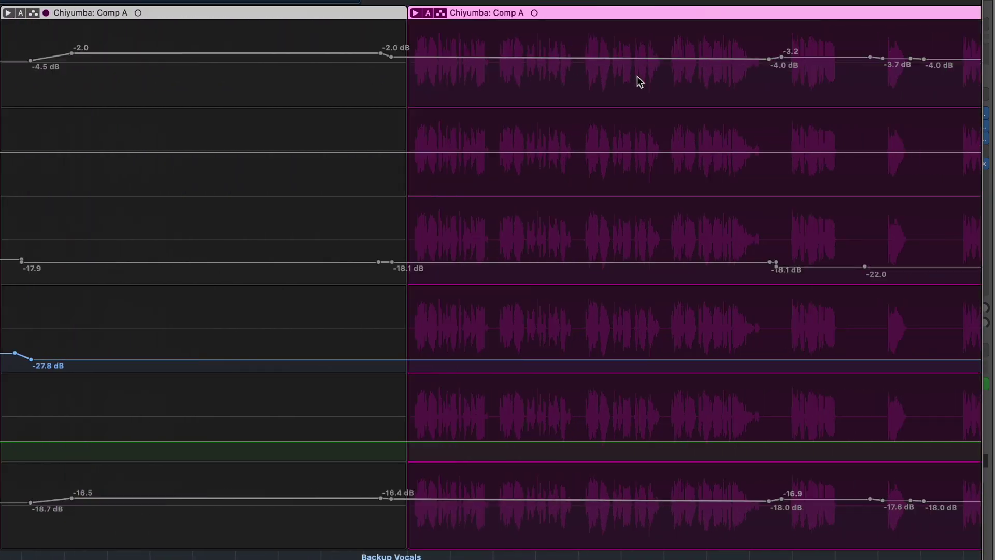
scroll(638, 72, right, 15)
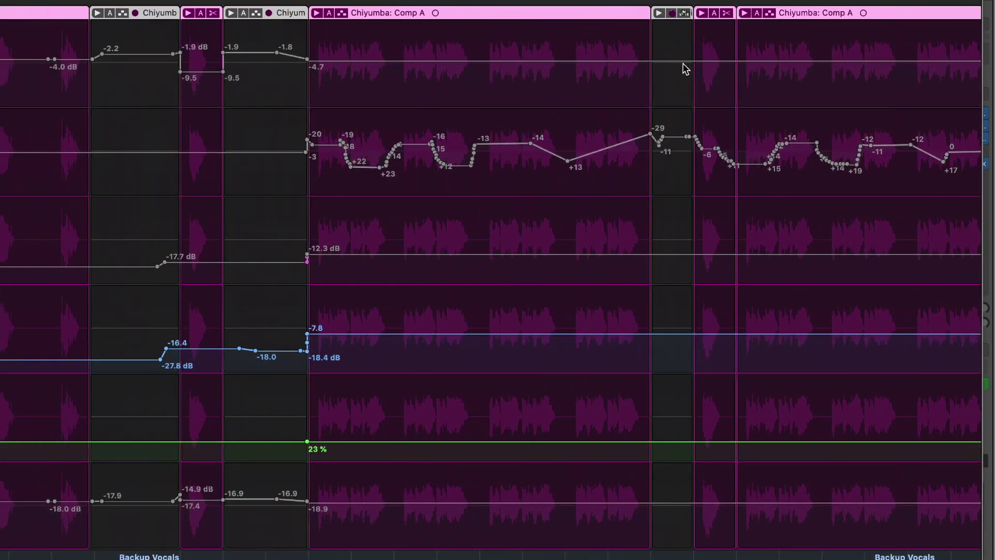
scroll(648, 70, left, 15)
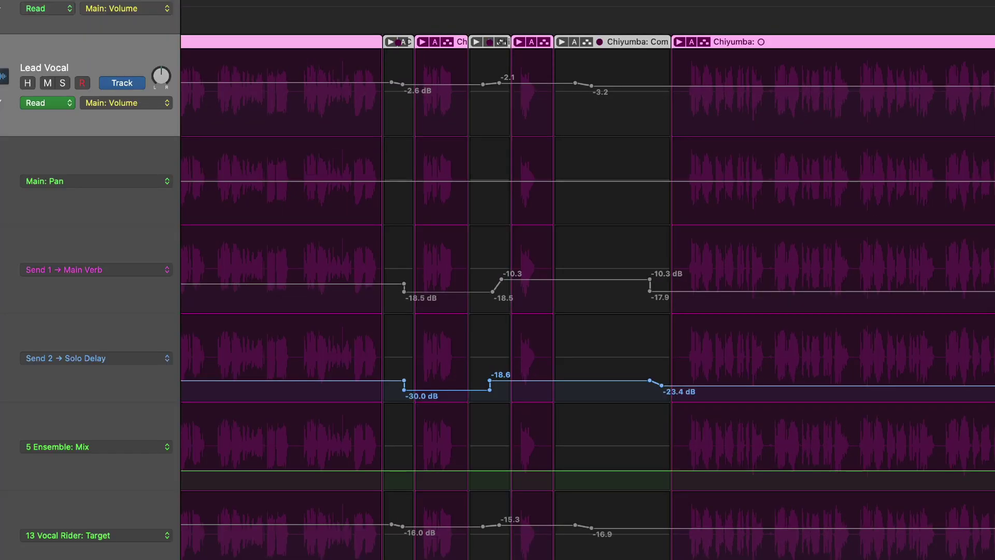
Place the Lead Vocal's Vocal Rider window over its automation lanes and toggle the 13 Vocal Rider: Target automation.
drag(778, 120, 333, 133)
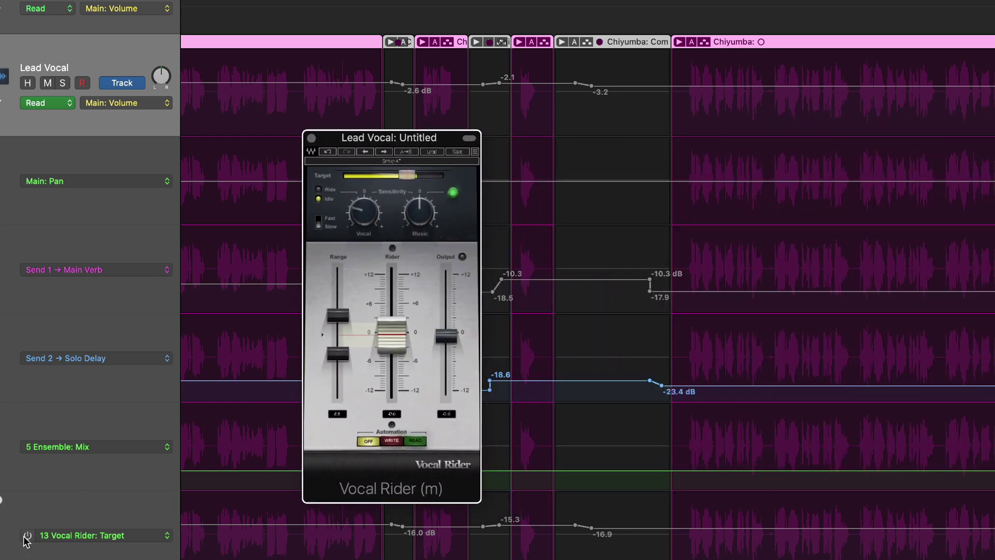
click(25, 537)
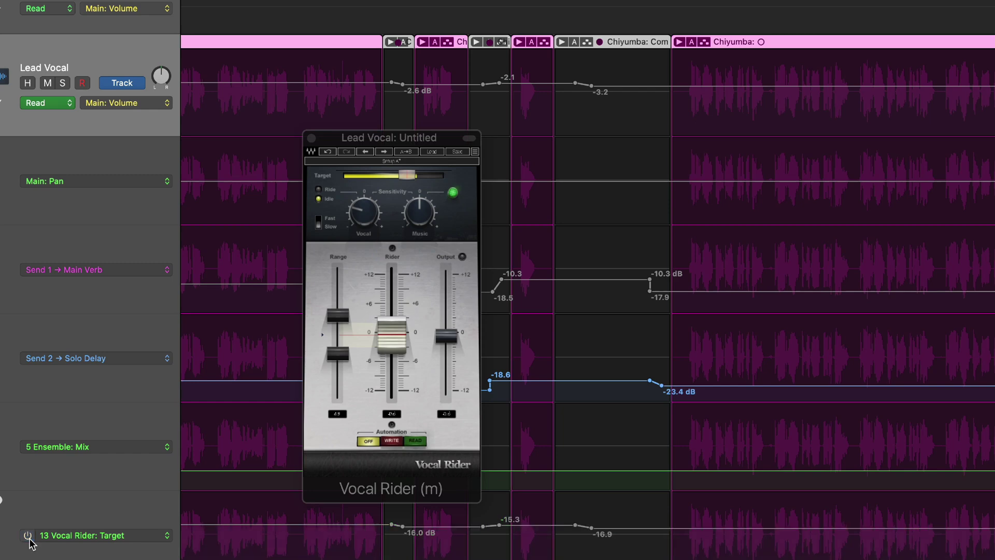
Play the Lead Vocal section from about bar 21 to bar 26 to hear its automation, then return the playhead to bar 21.
scroll(390, 29, left, 10)
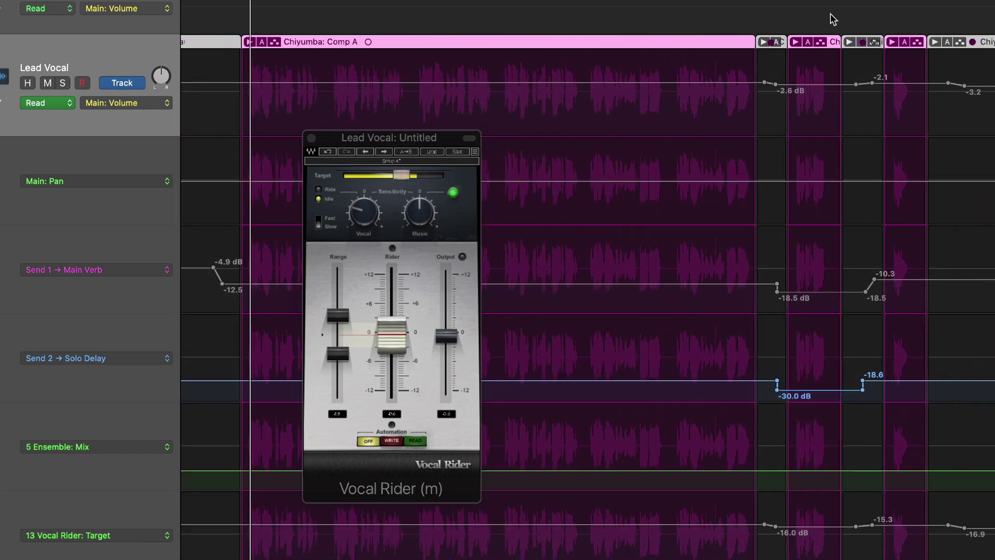
click(683, 4)
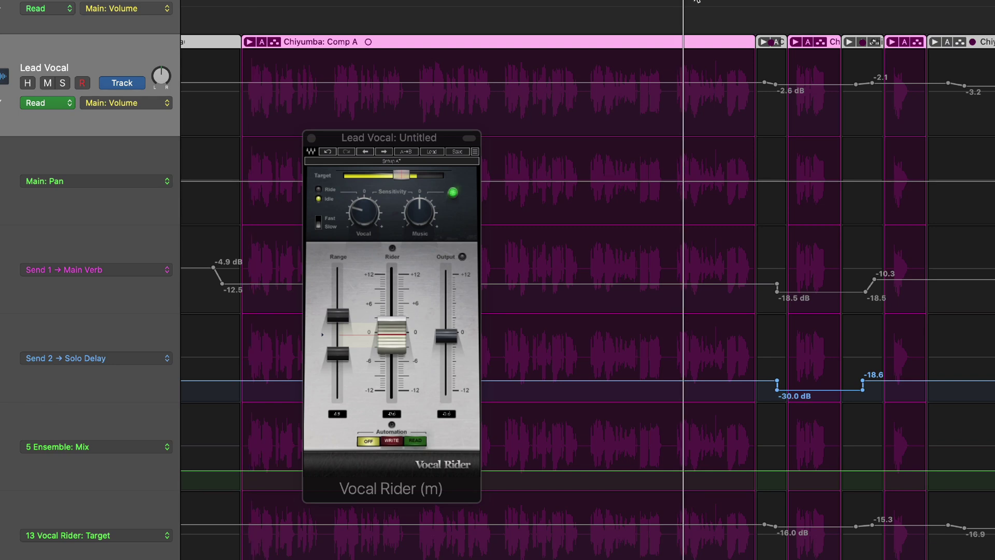
key(space)
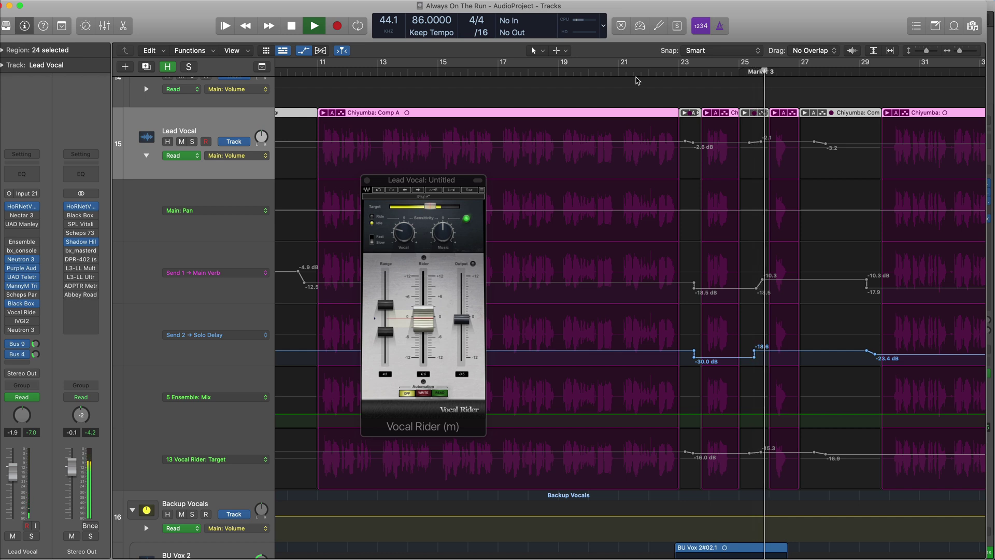
key(space)
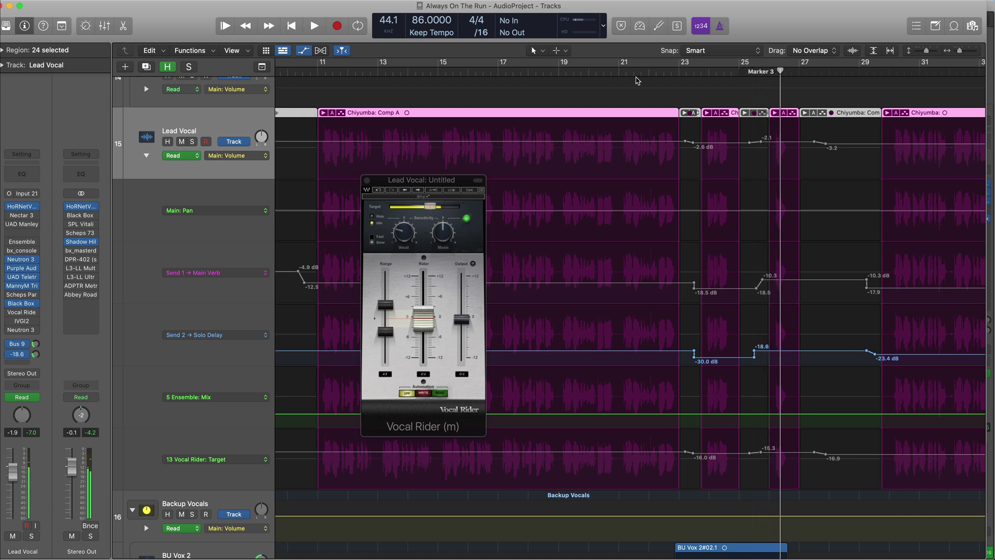
click(634, 73)
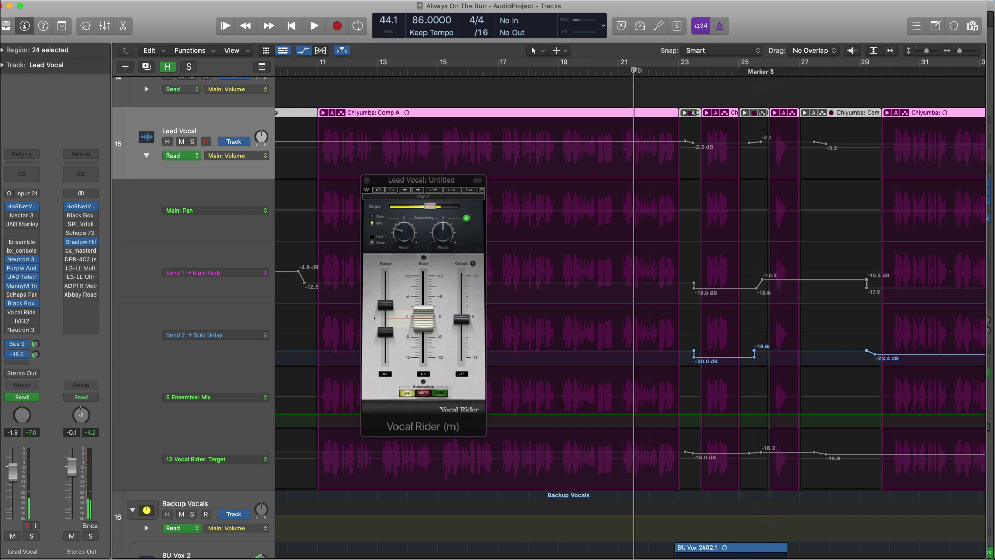
click(627, 72)
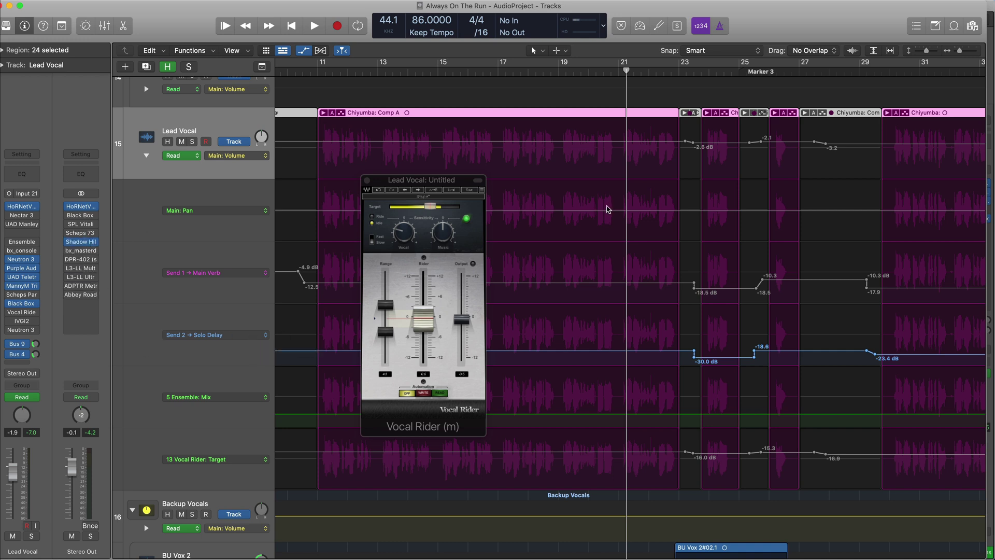
Place the Lead Vocal, The Basses and Backup Vocals rider windows side by side over the tracks, briefly playing from just before bar 23.
drag(457, 182, 397, 191)
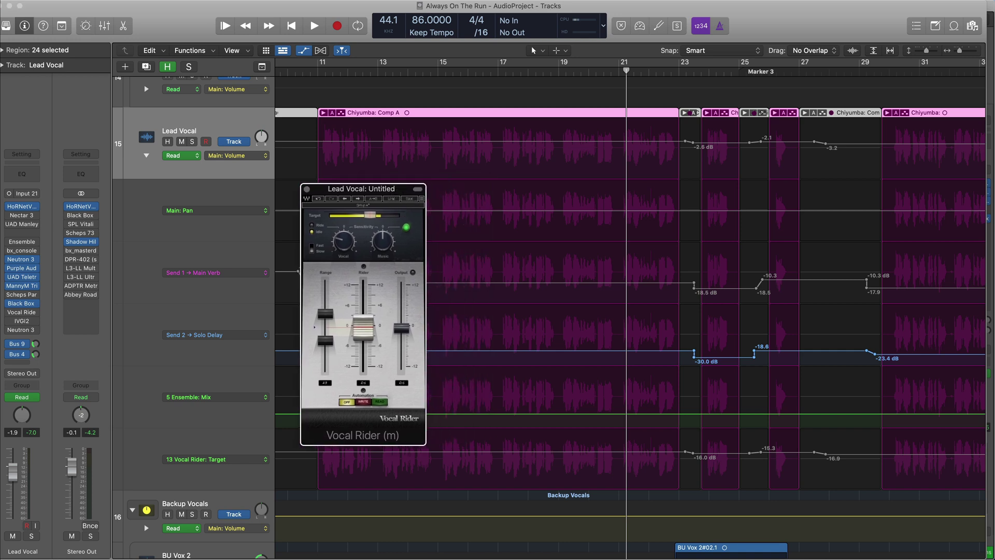
drag(994, 152, 540, 158)
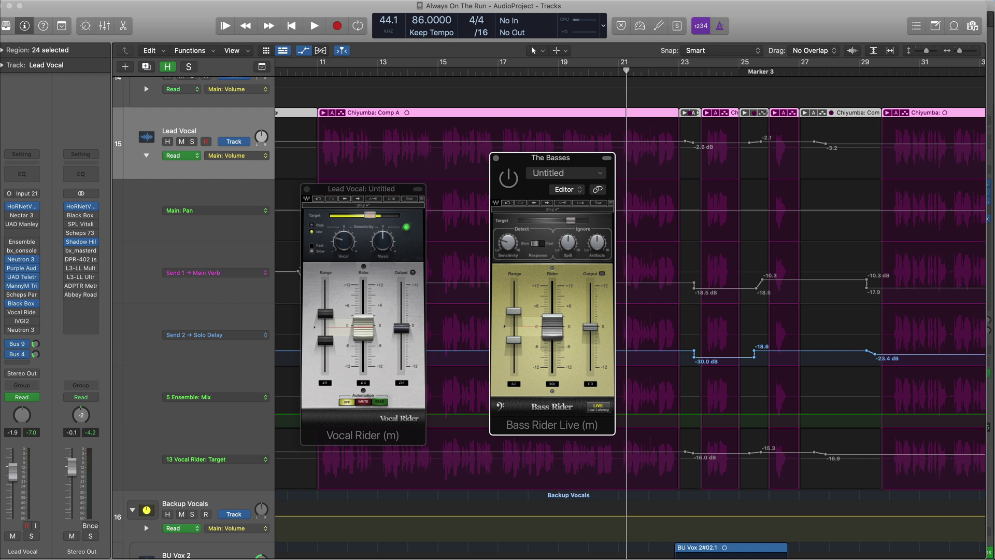
drag(994, 196, 571, 197)
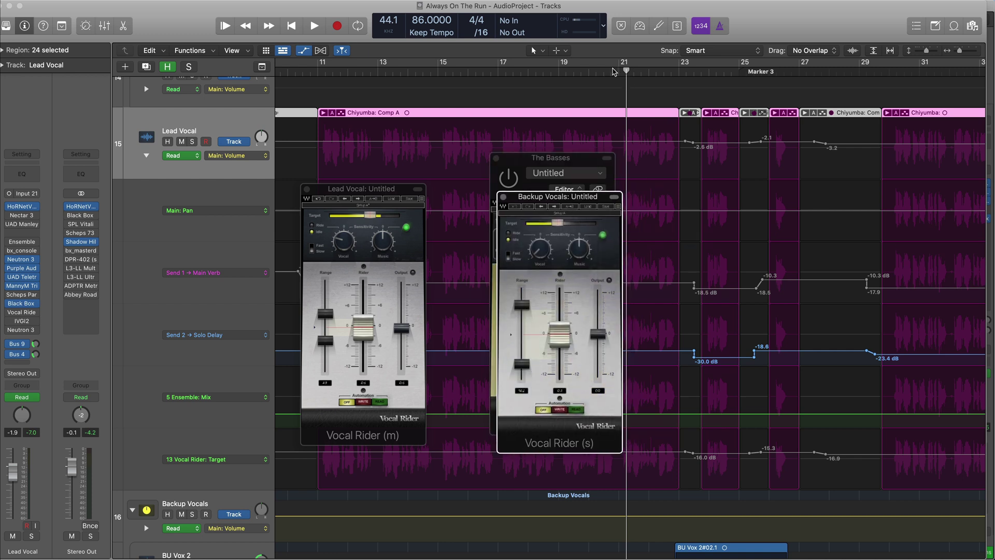
click(667, 75)
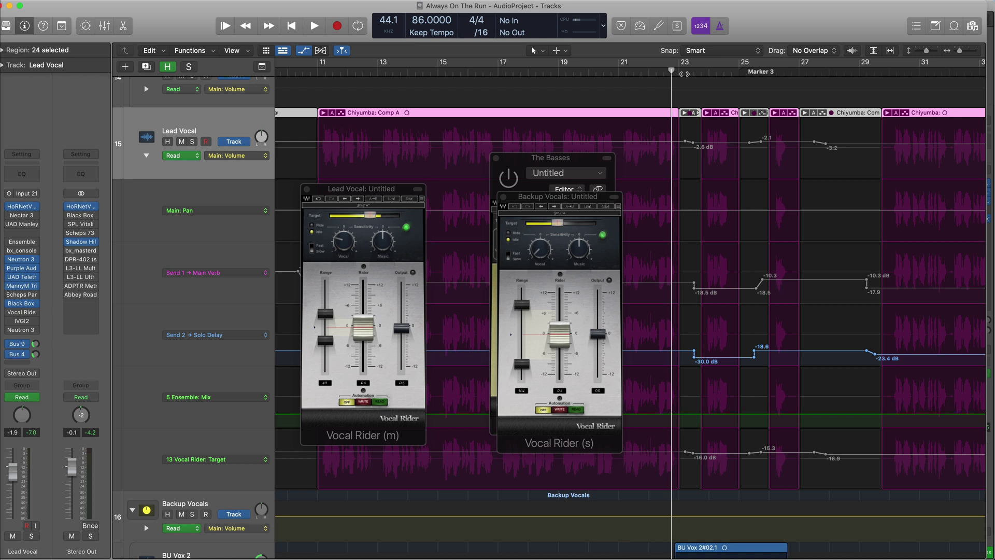
key(space)
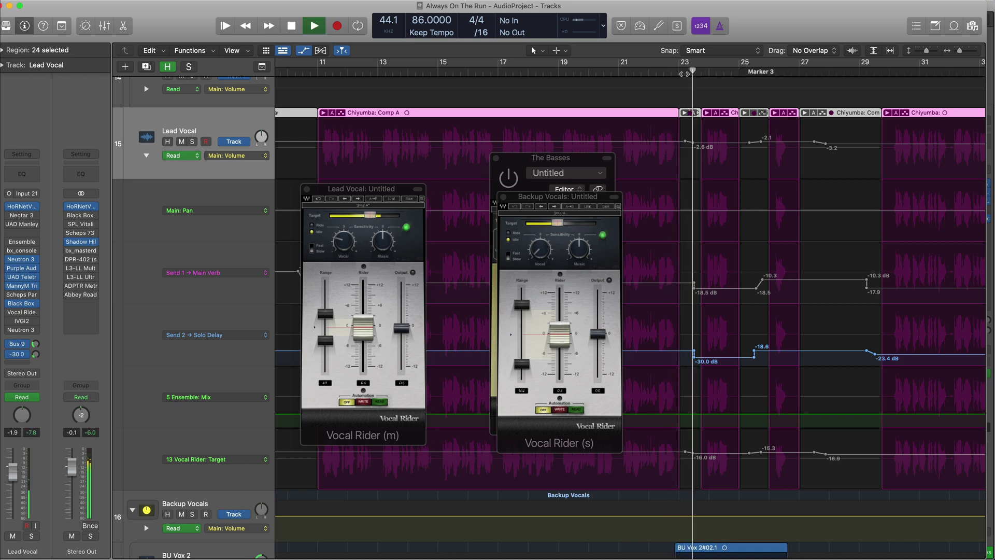
key(space)
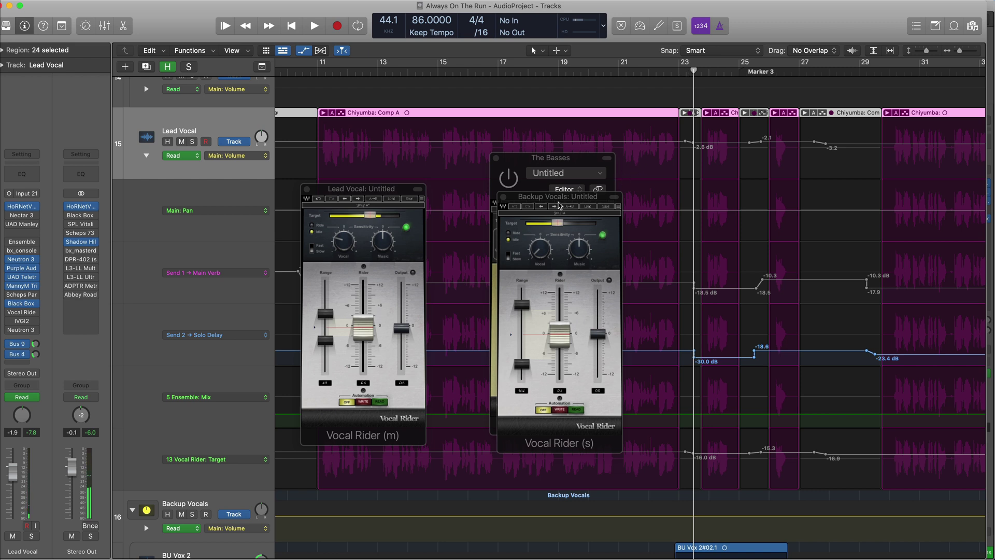
drag(520, 200, 699, 212)
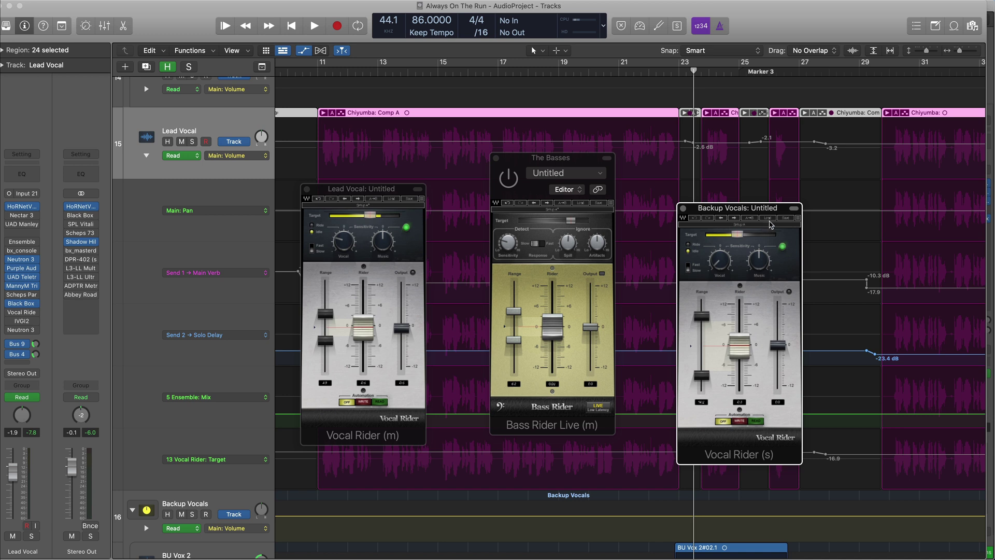
Reveal the header controls of the Backup Vocals and Lead Vocal rider windows and switch on the bypassed riders, including The Basses' Bass Rider.
click(795, 208)
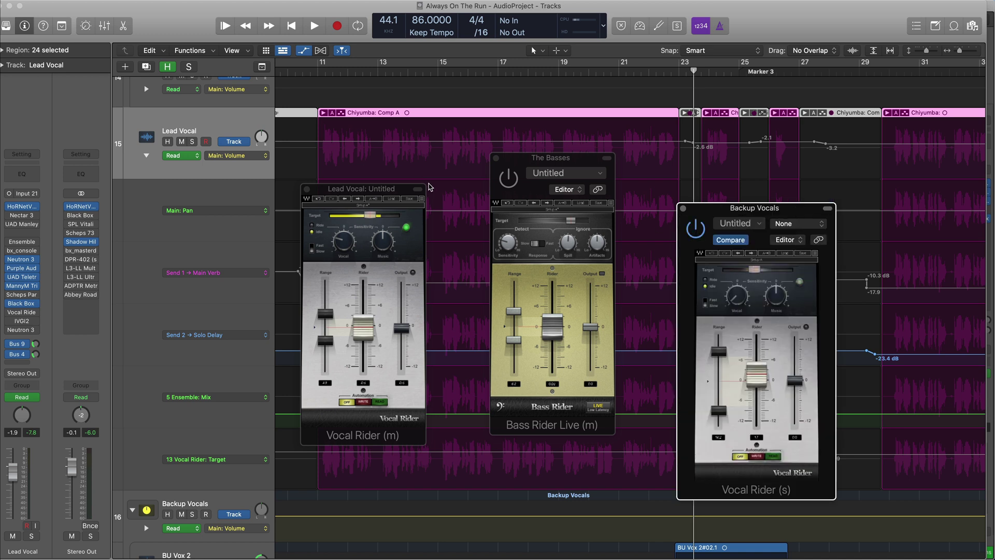
click(418, 189)
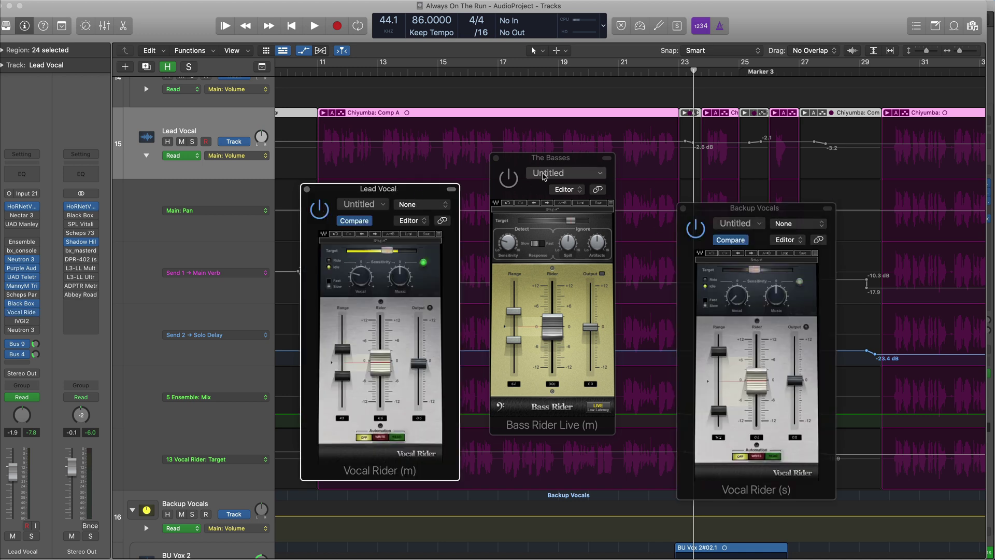
click(504, 184)
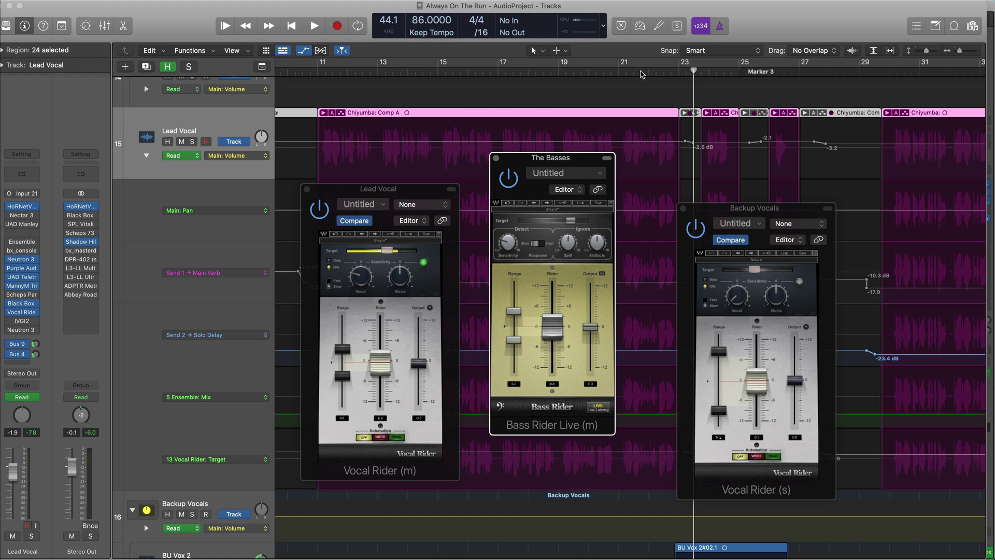
Listen from about bar 21 to bar 30 with all three riders active, keeping the Backup Vocals window beside The Basses window.
click(620, 72)
key(space)
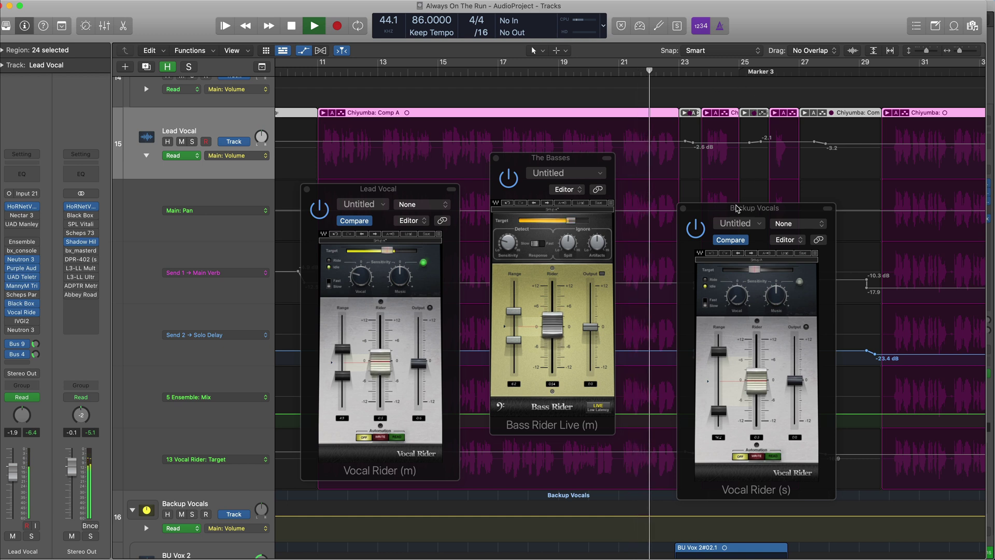
drag(730, 213, 831, 210)
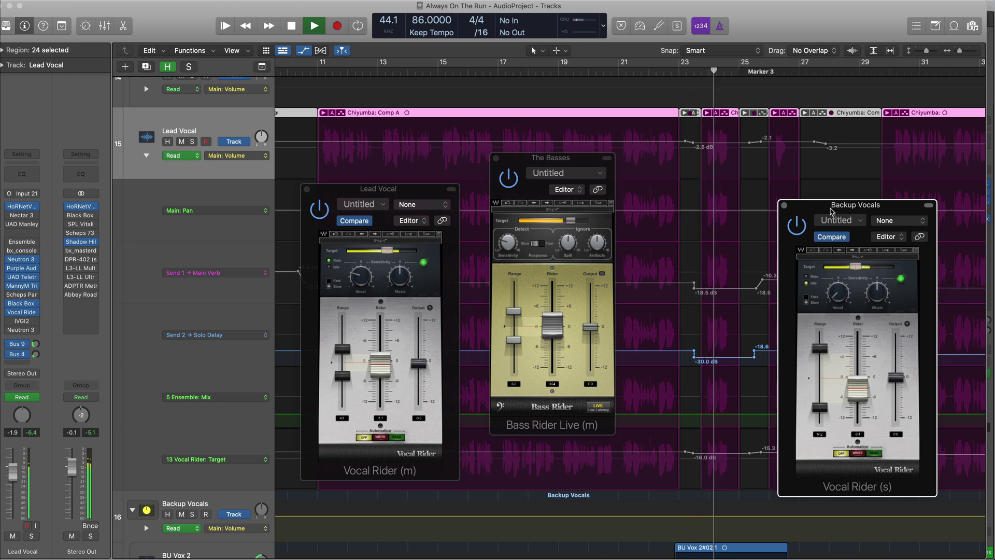
drag(860, 208, 750, 168)
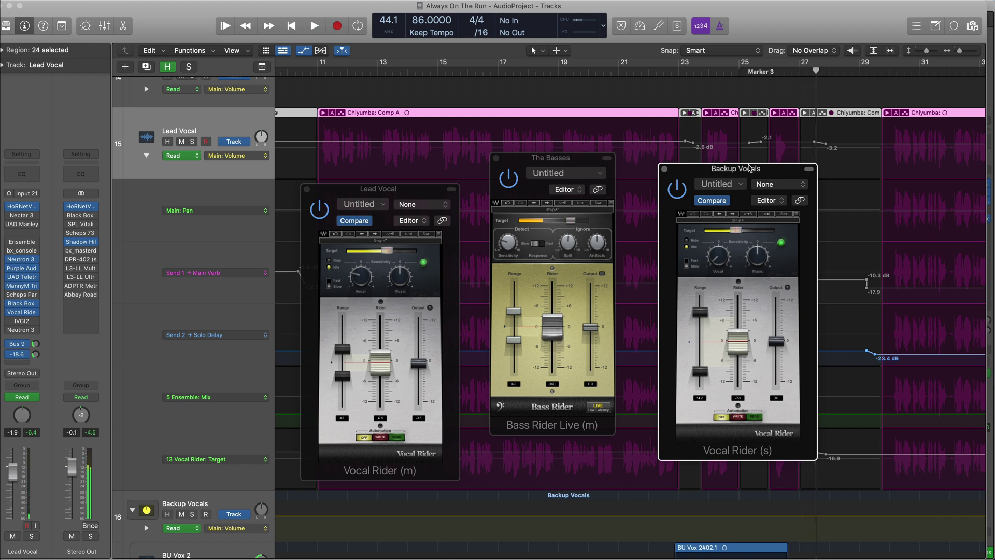
click(625, 72)
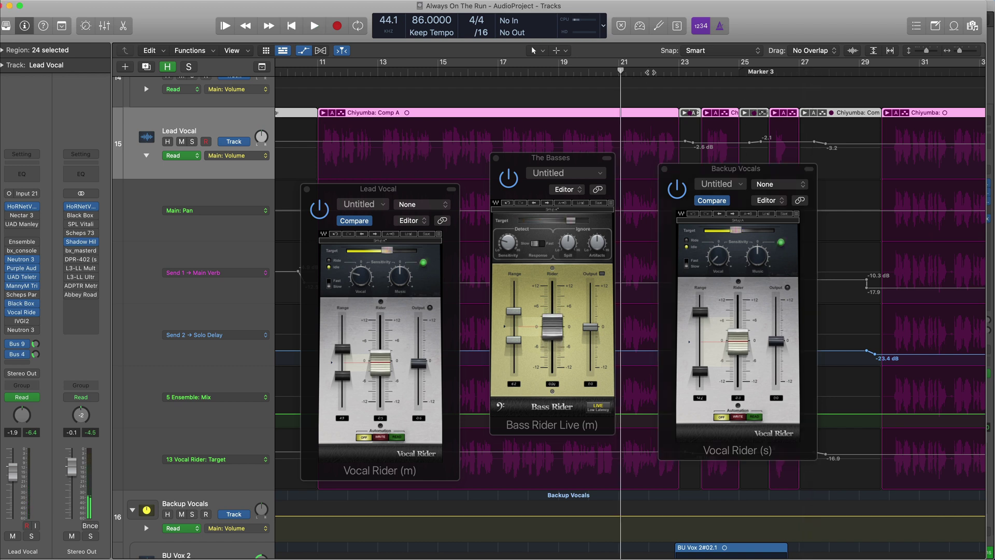
key(space)
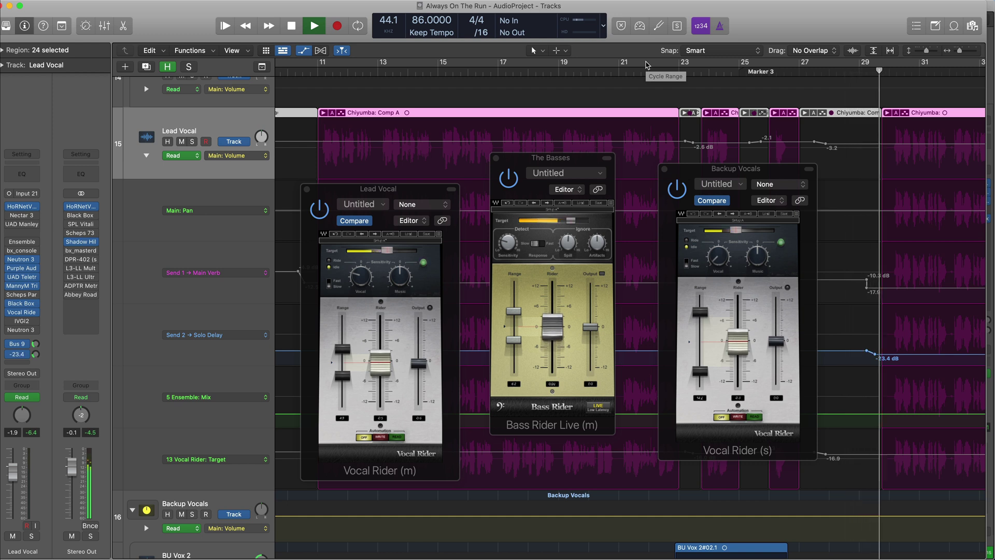
key(space)
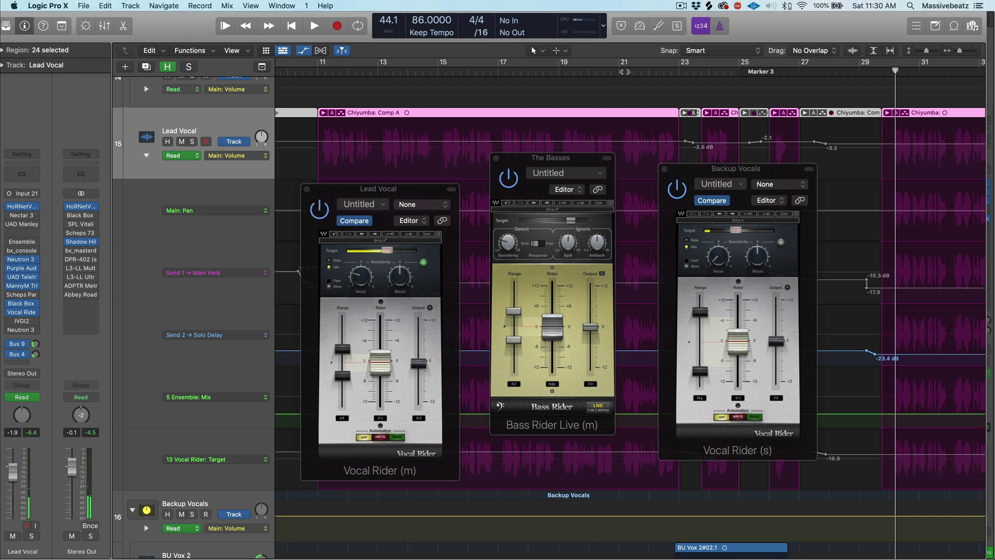
Return the playhead to about bar 21 and bypass the Lead Vocal, The Basses and Backup Vocals riders.
click(626, 72)
click(318, 210)
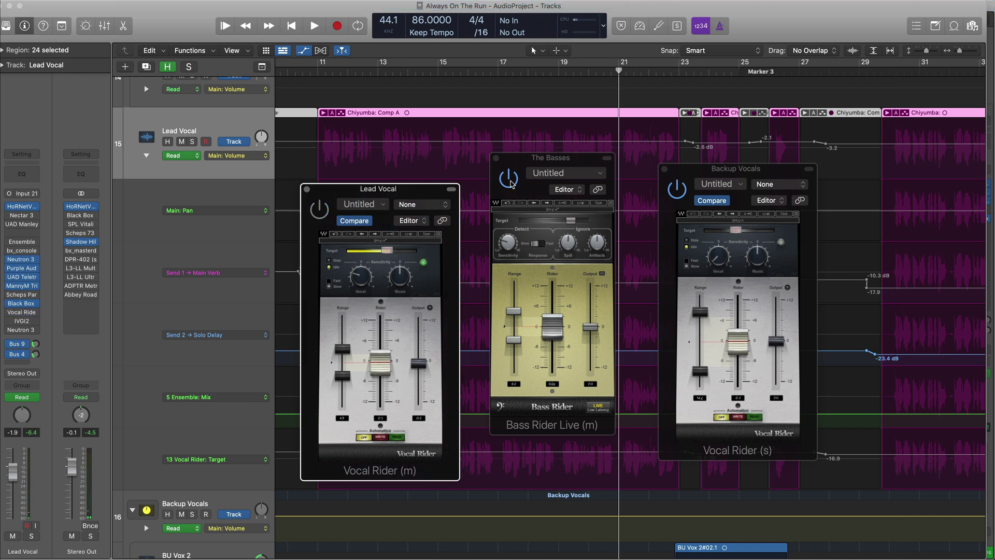
click(509, 181)
click(669, 190)
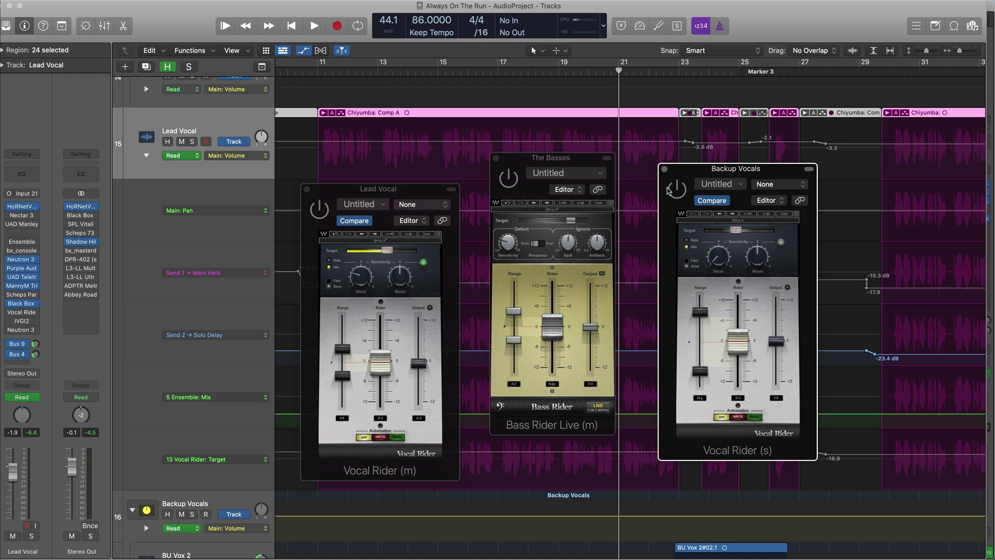
Listen to bars 21 to 30 with all three riders bypassed, moving the Backup Vocals window off the automation nodes.
key(space)
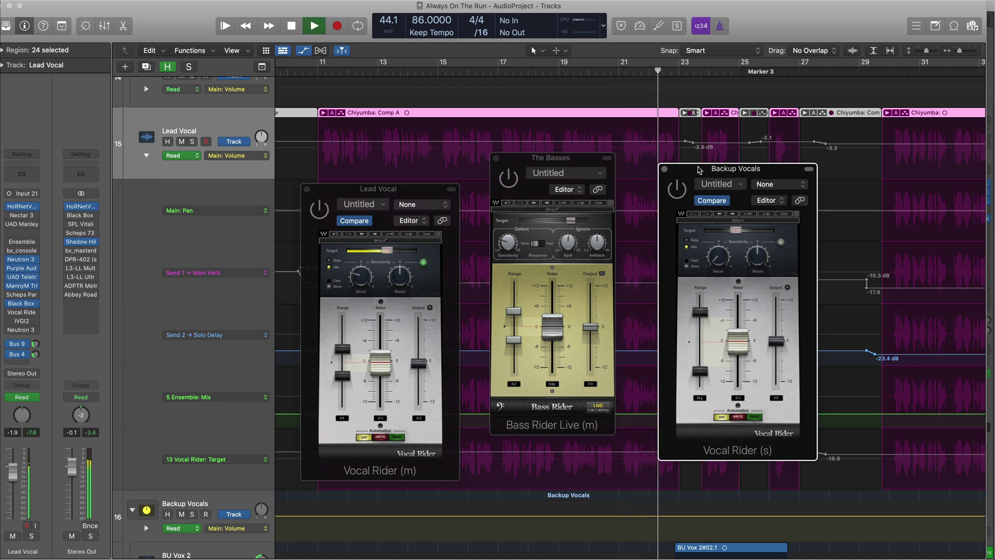
drag(700, 170, 884, 209)
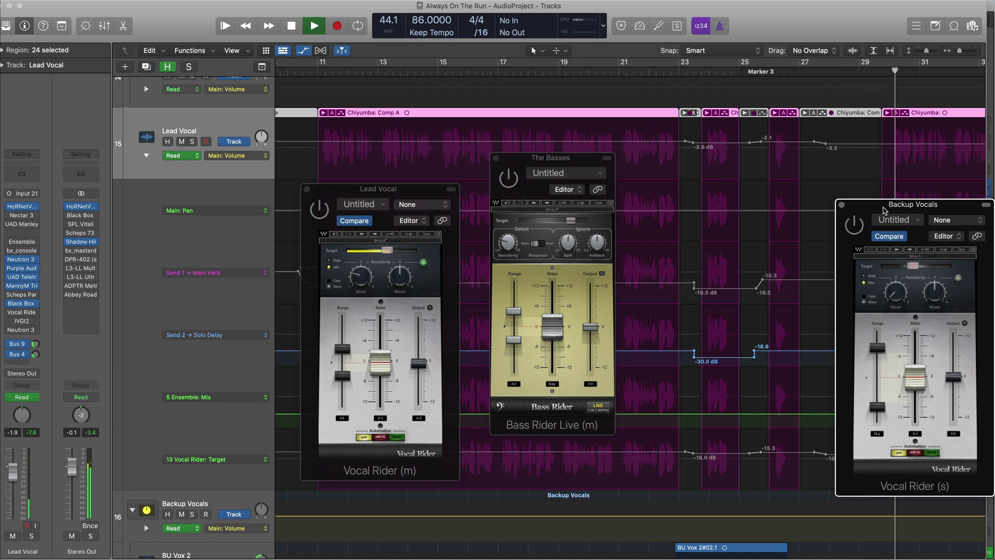
key(space)
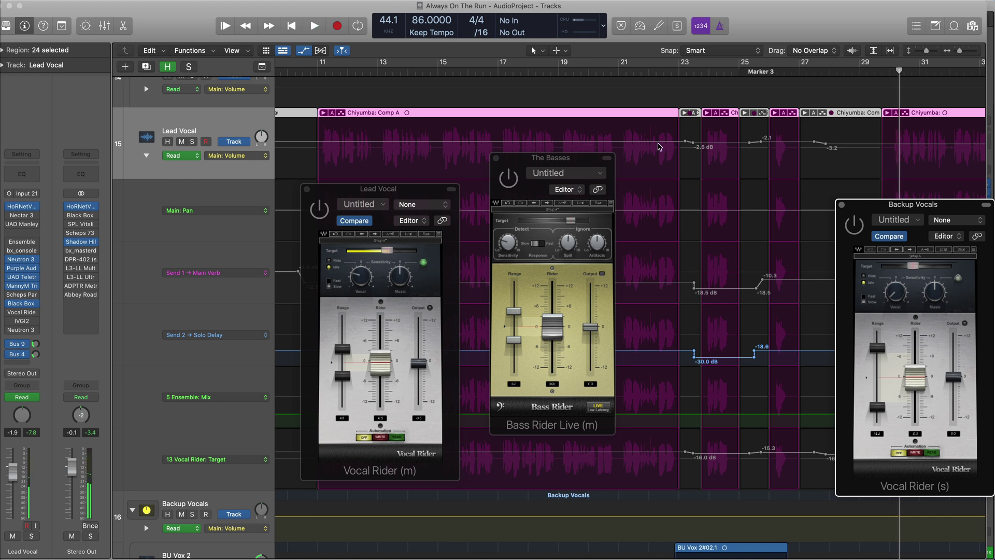
Line up the Lead Vocal, The Basses and Backup Vocals rider windows in a close row over the automation lanes.
drag(355, 193, 279, 194)
drag(554, 180, 489, 208)
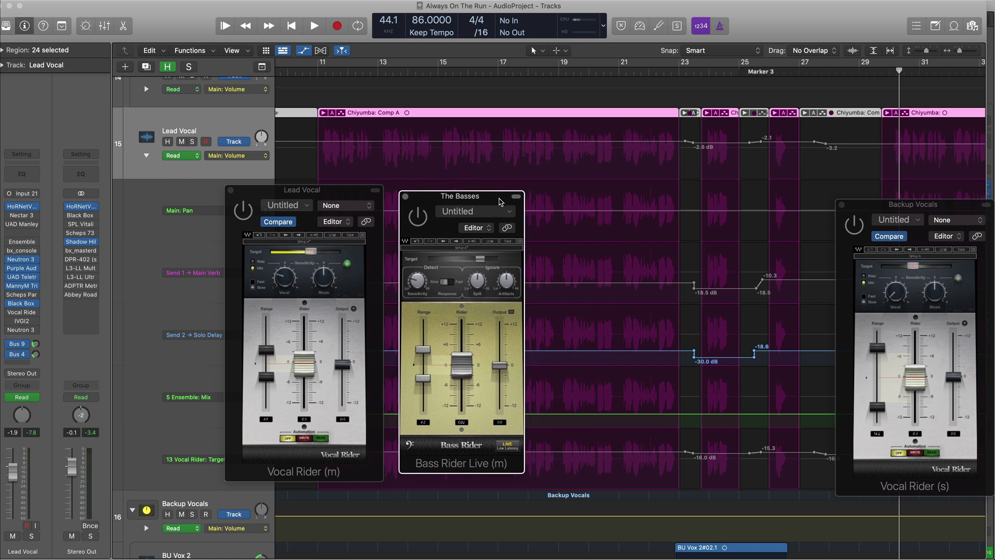
drag(951, 203, 671, 187)
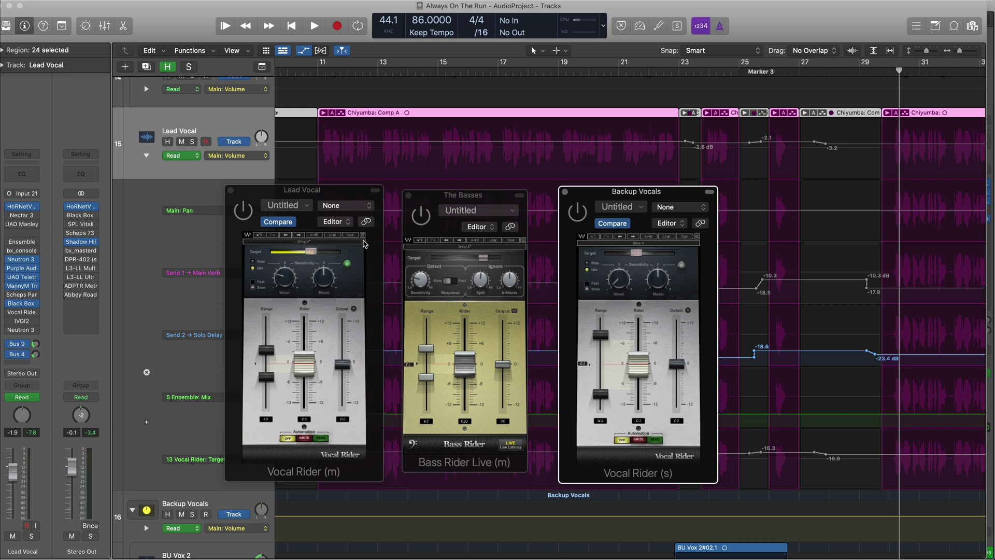
Enlarge the Lead Vocal's Vocal Rider window and move it to the far side of the Backup Vocals window.
click(363, 240)
click(385, 273)
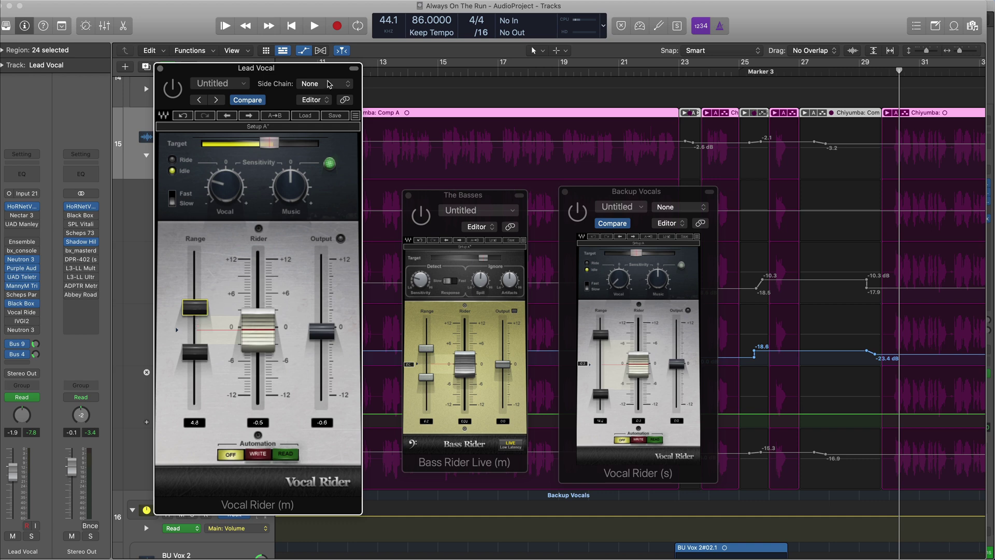
drag(322, 78, 867, 79)
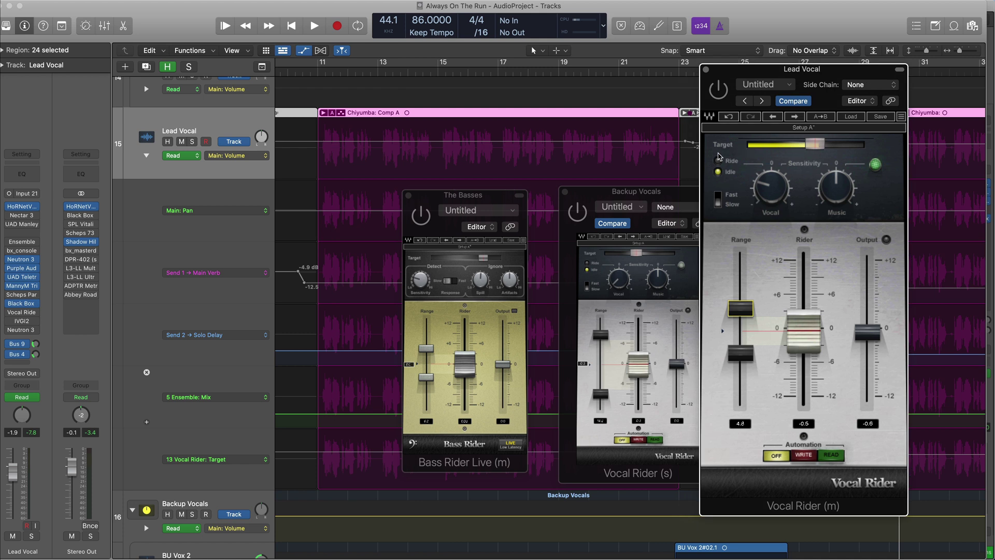
drag(617, 193, 643, 199)
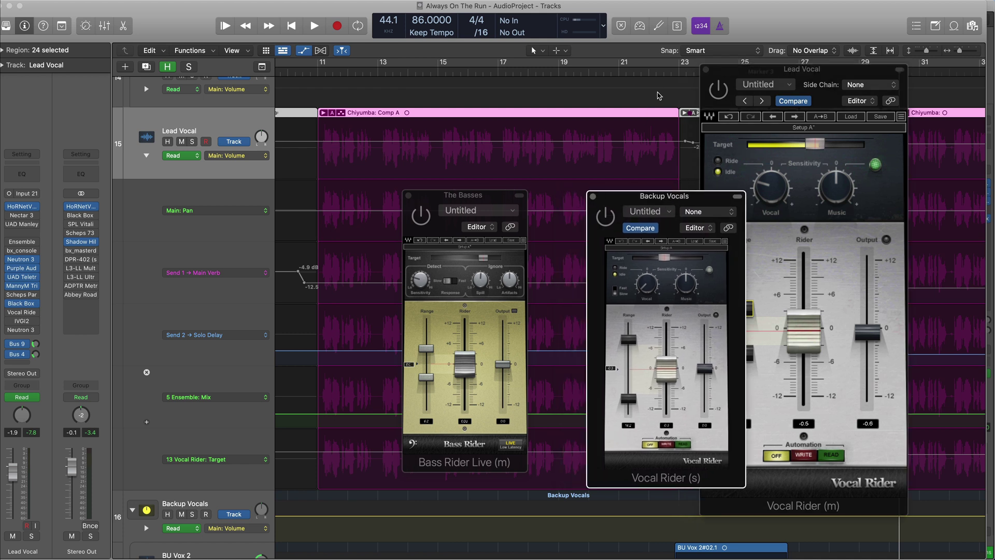
Place the playhead between bars 20 and 21 and enable the Main: Volume automation on the Lead Vocal track.
scroll(649, 89, right, 5)
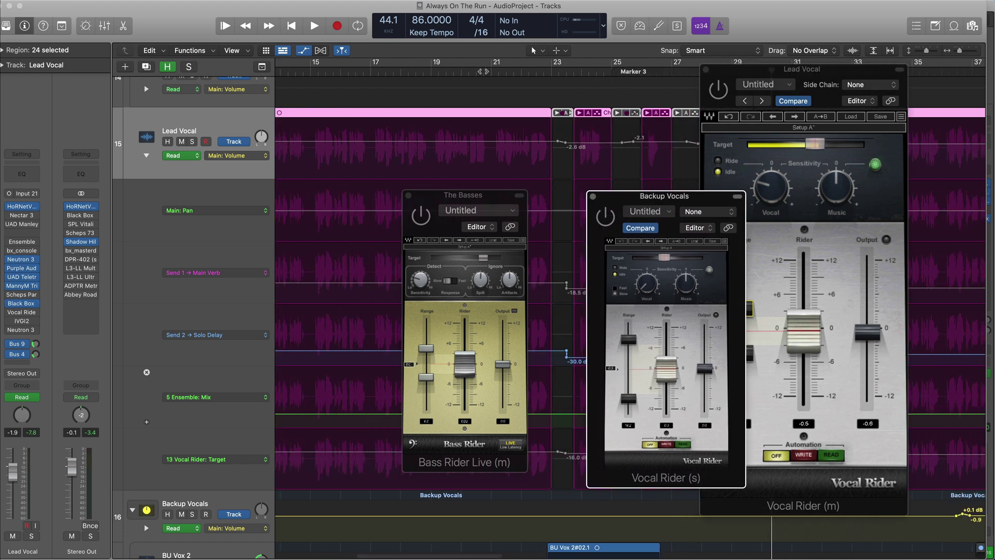
click(483, 71)
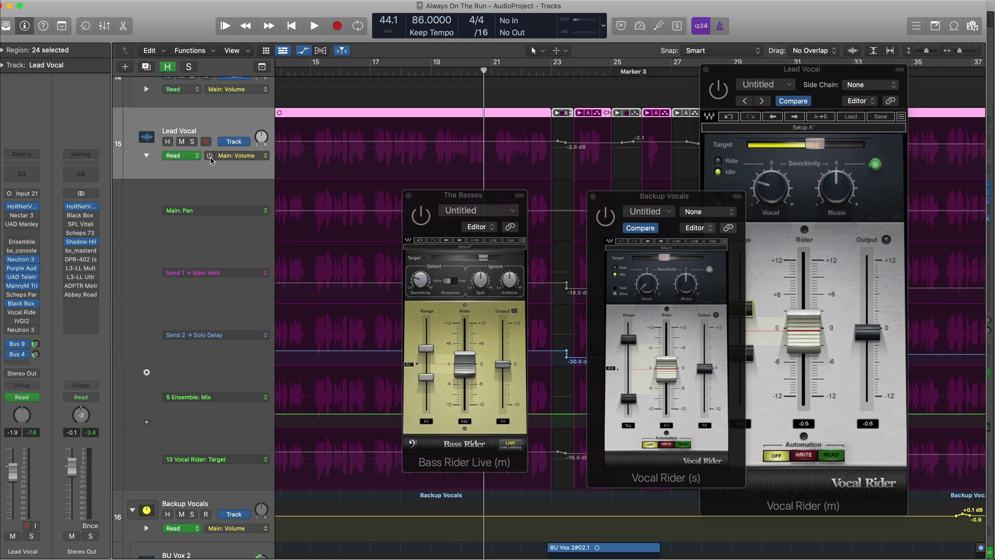
click(210, 157)
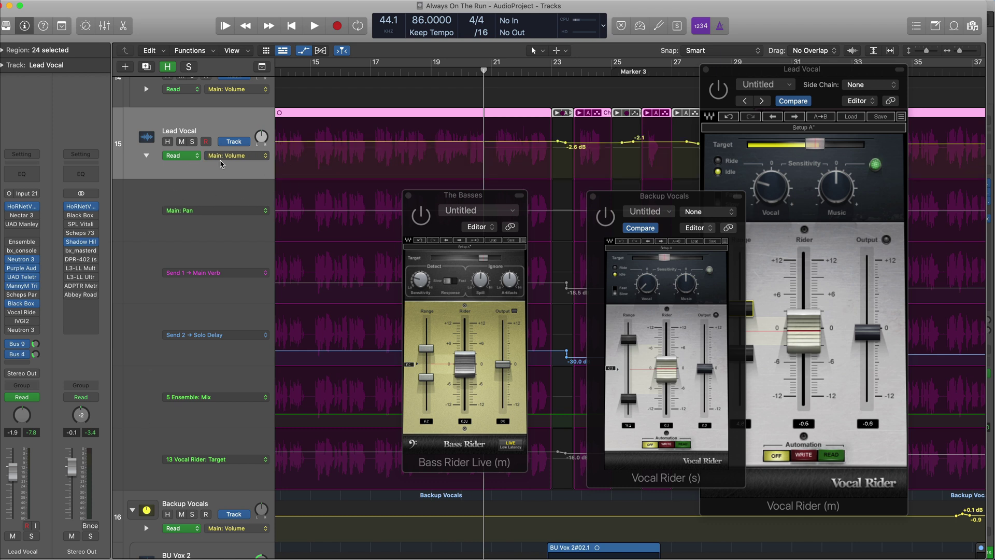
Listen to bars 20 to 27 with Lead Vocal volume automation on and the riders bypassed, and return the playhead to before bar 23.
key(space)
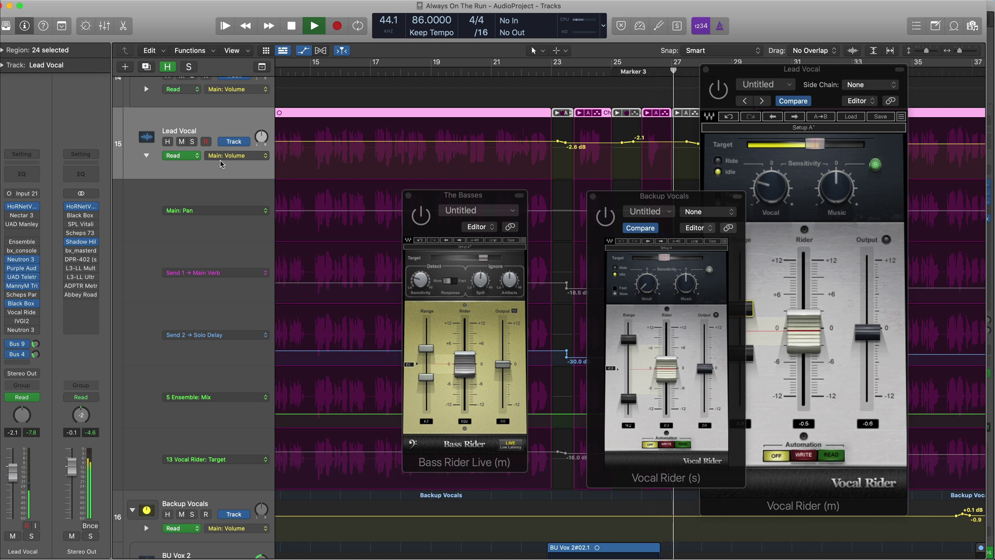
key(space)
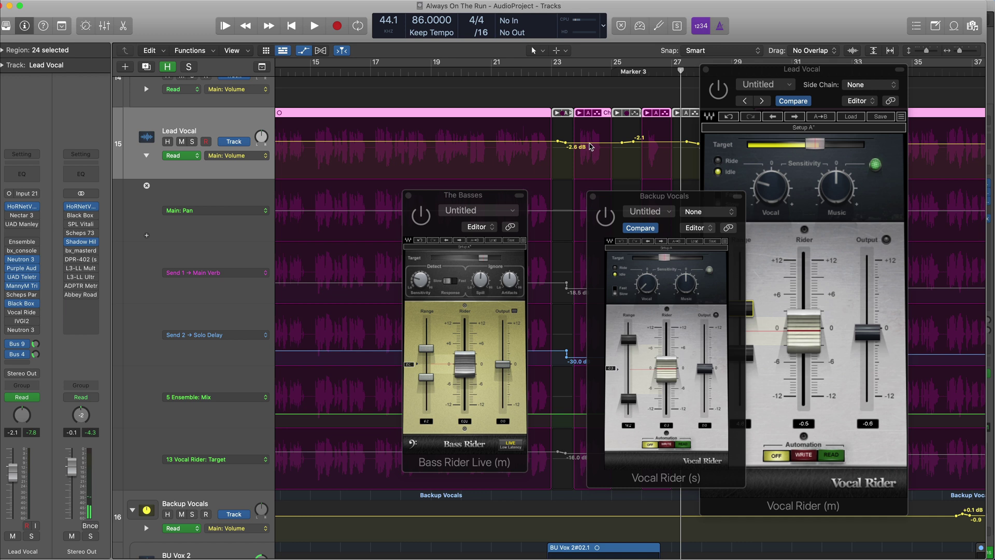
click(537, 72)
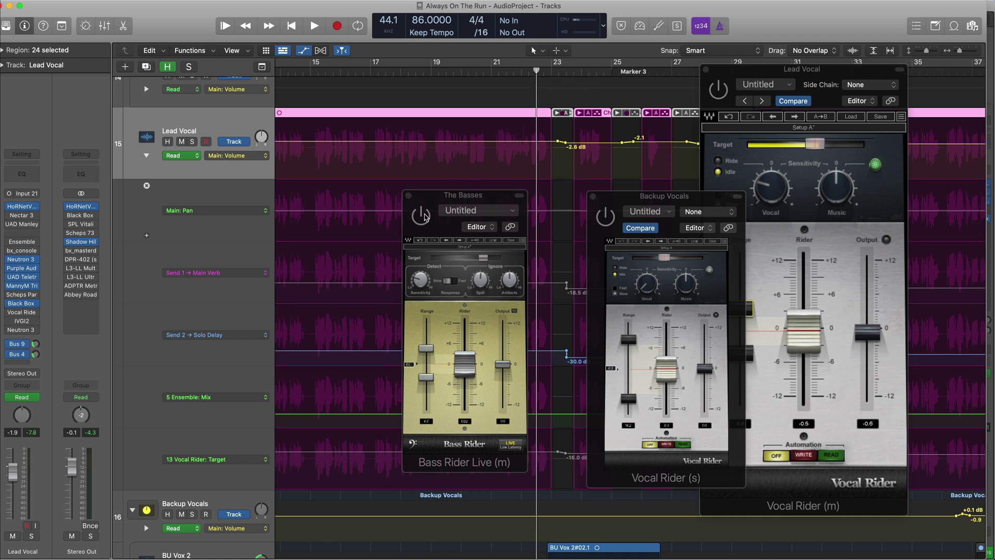
Disable the Lead Vocal's Main: Volume automation and switch on the riders on The Basses, Backup Vocals and Lead Vocal.
click(209, 156)
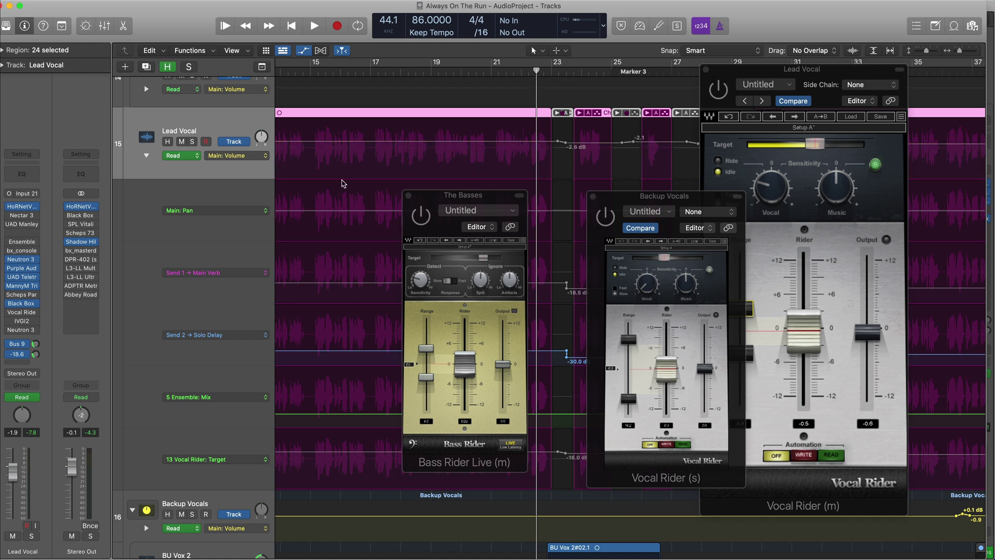
click(456, 228)
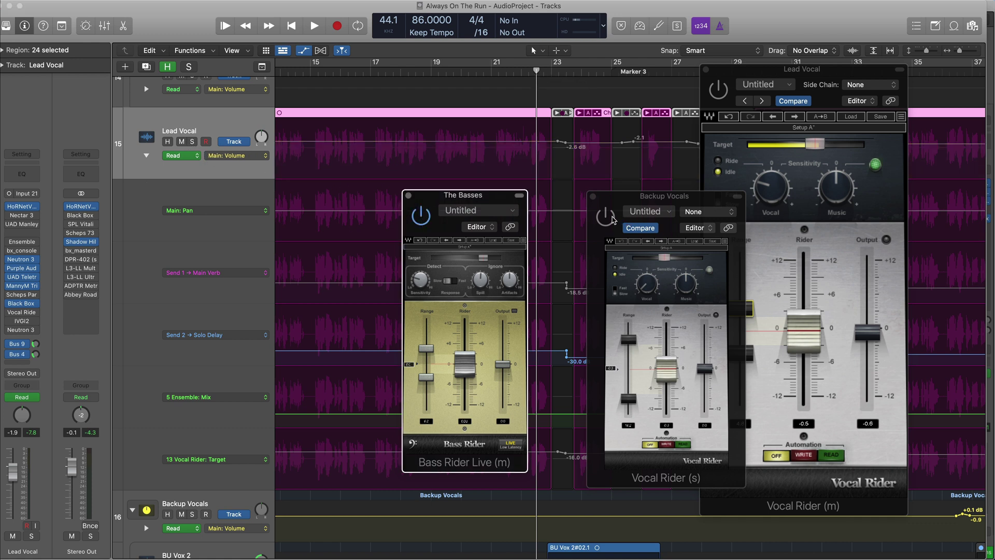
click(614, 220)
click(727, 97)
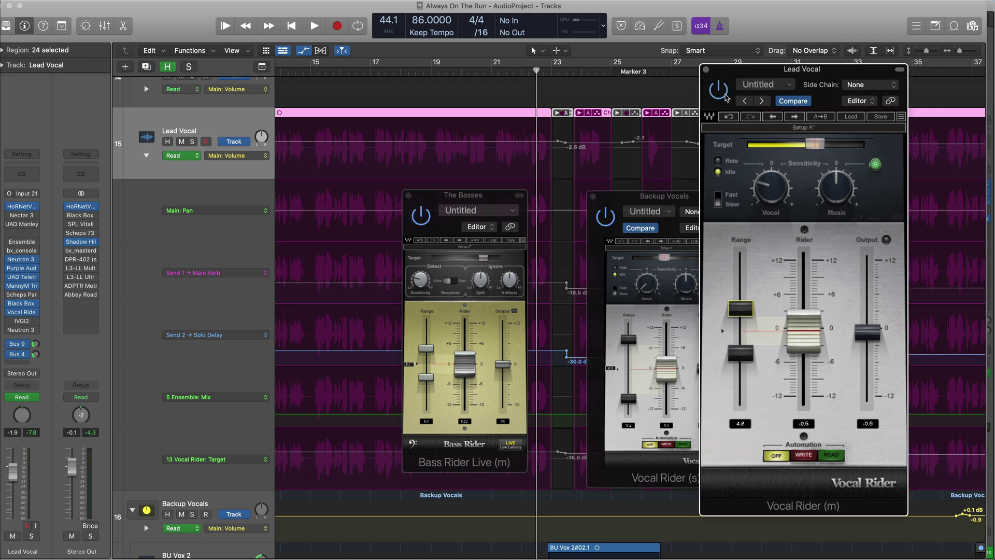
Listen to the mix with all three riders active, starting between bars 22 and 23 and again from bar 21.
key(space)
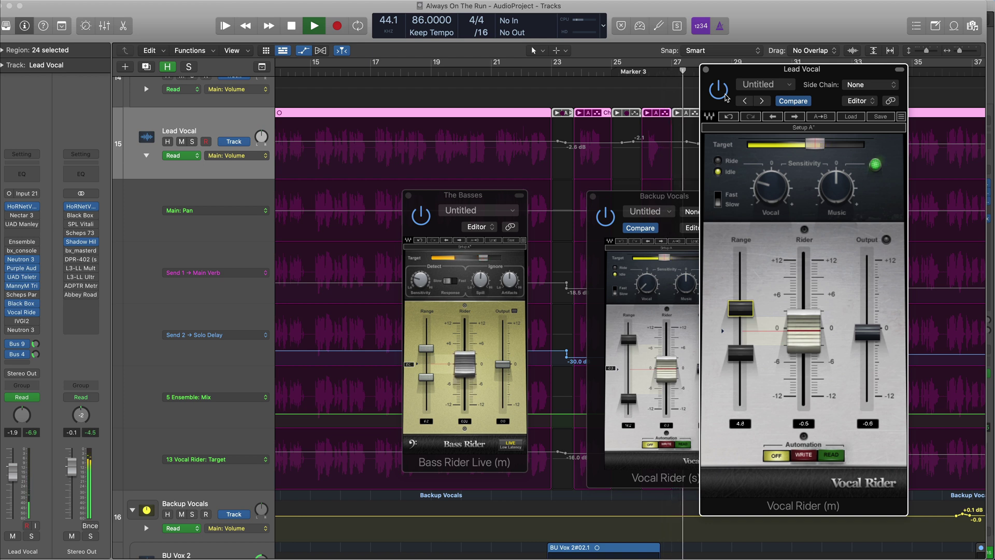
key(space)
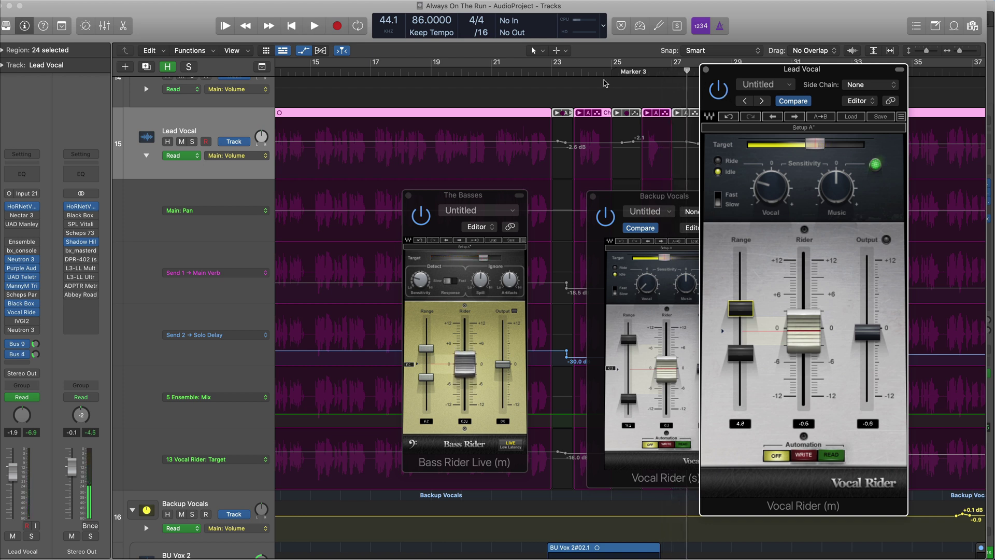
click(496, 73)
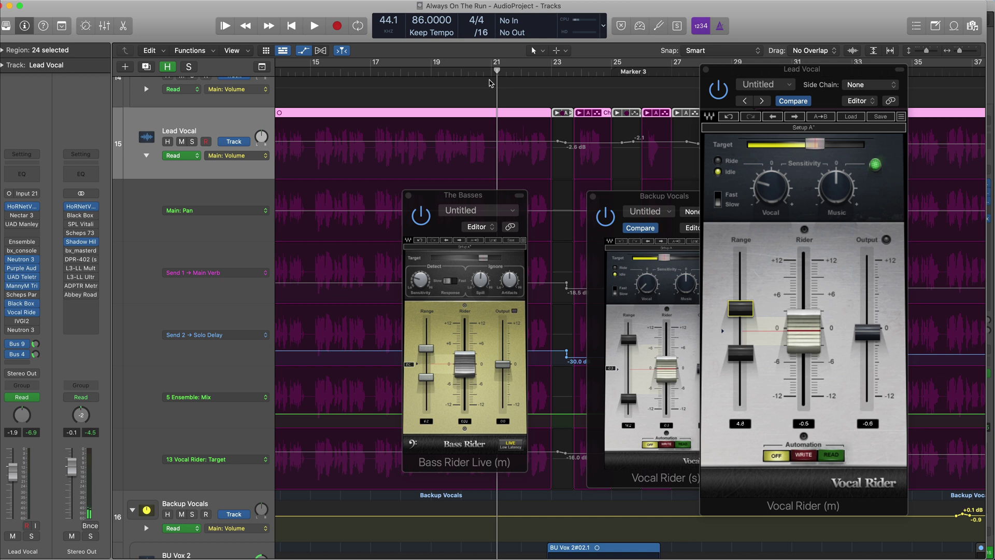
key(space)
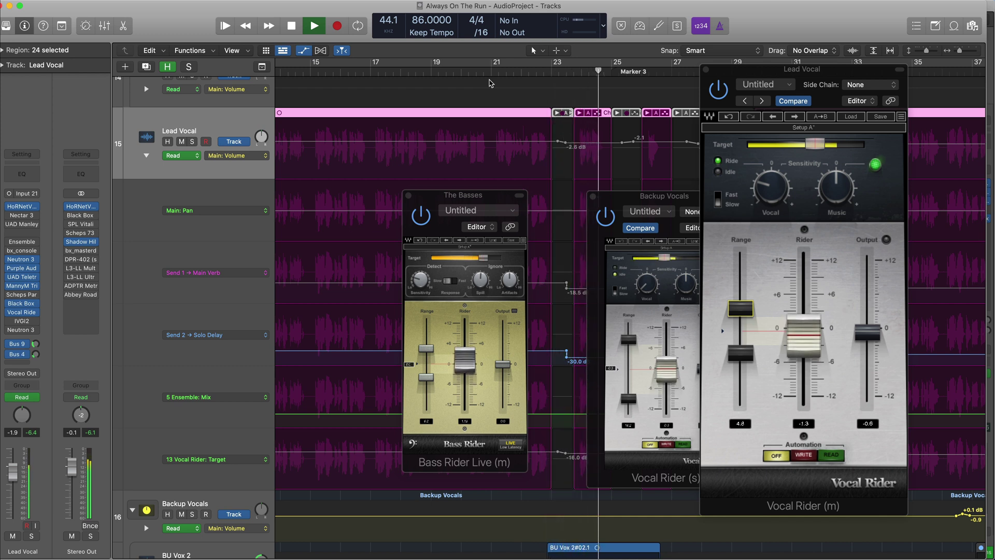
key(space)
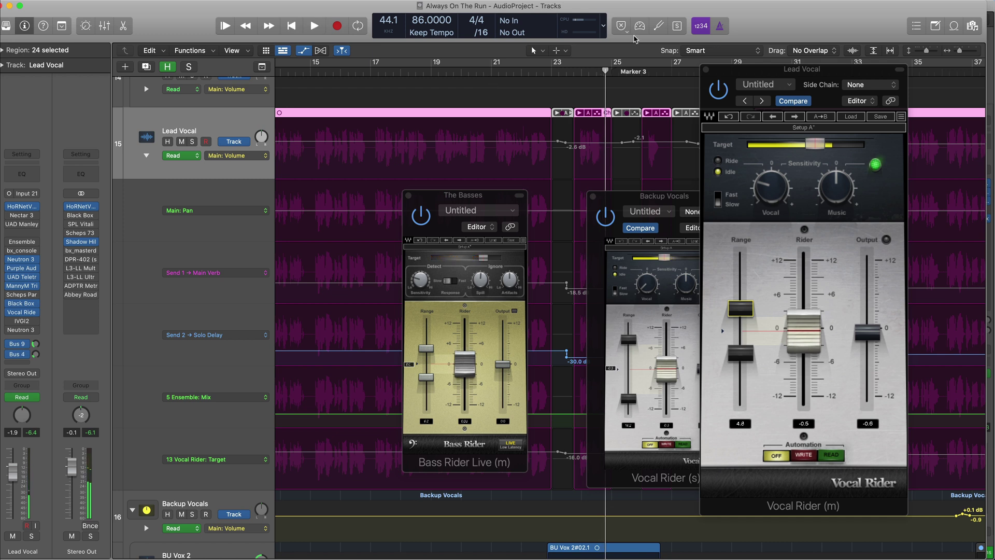
Move the rider windows off the automation lanes and enable the 13 Vocal Rider: Target automation on the Lead Vocal track.
drag(637, 203, 596, 273)
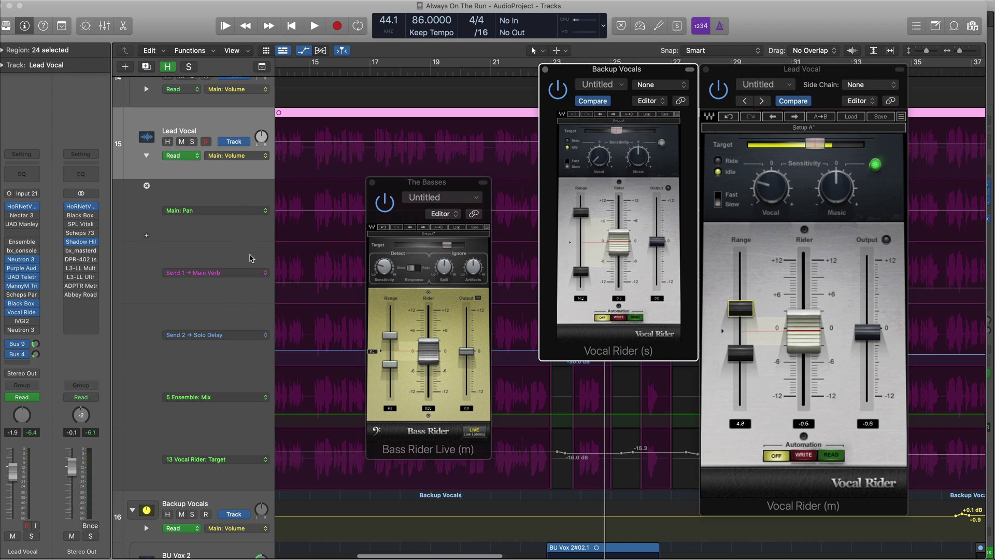
scroll(252, 258, down, 3)
drag(593, 76, 730, 156)
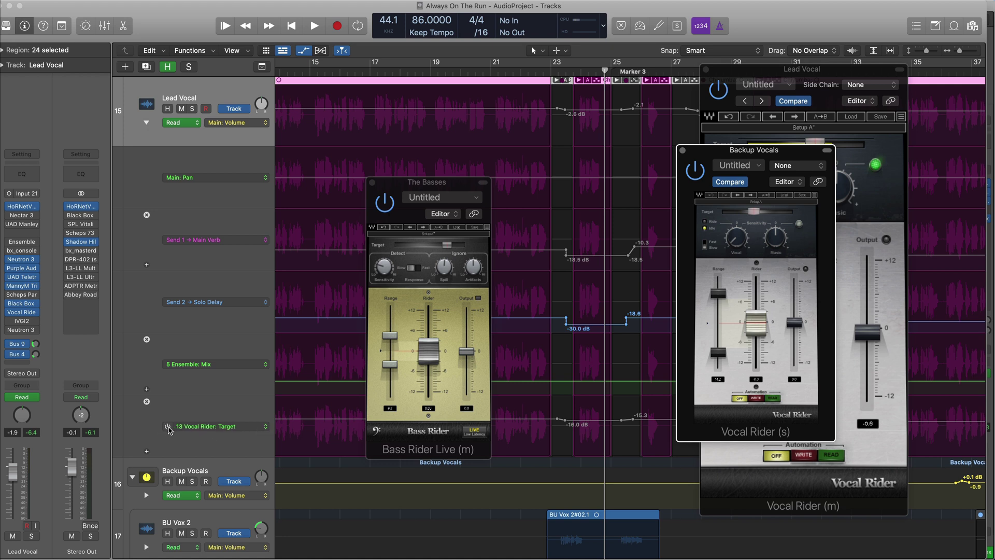
click(168, 426)
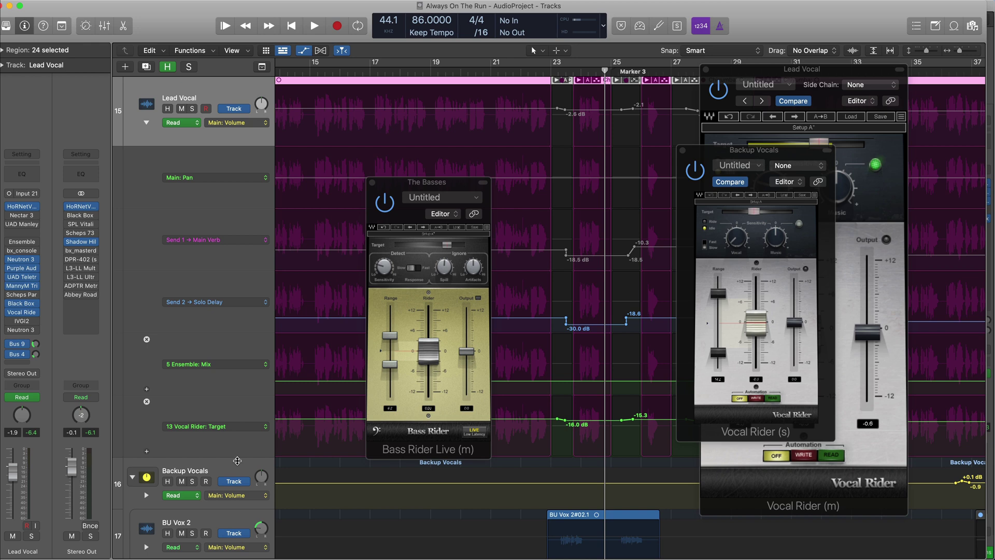
scroll(239, 461, down, 3)
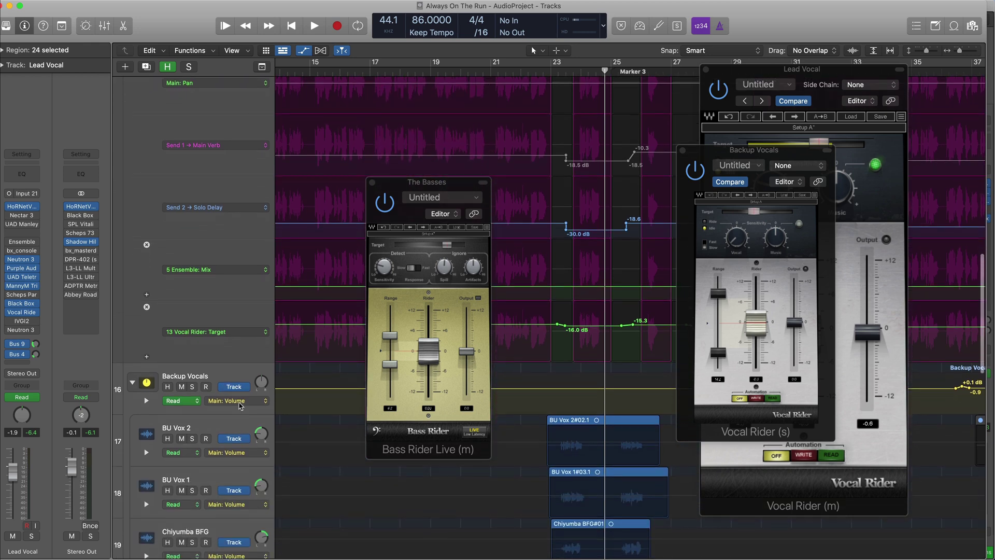
scroll(239, 403, up, 3)
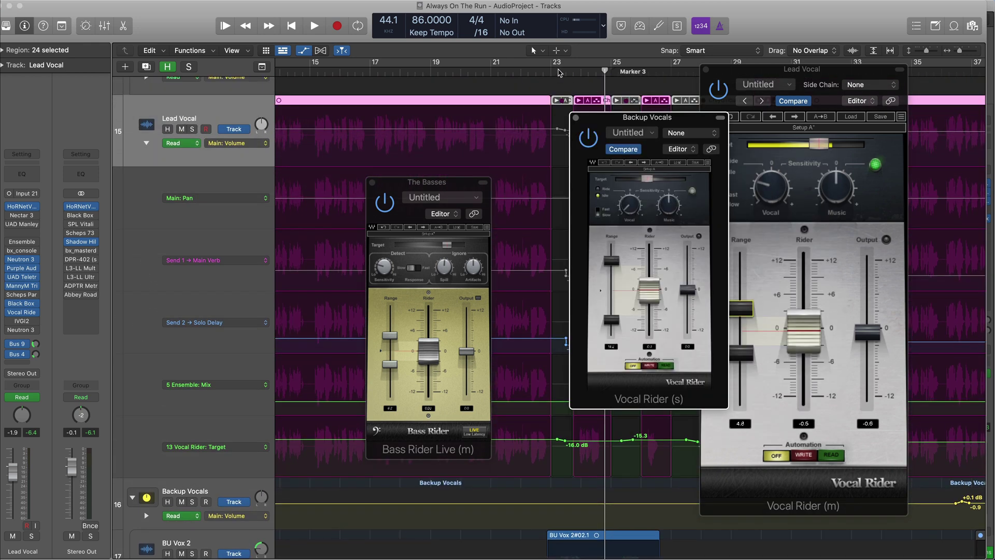
Listen from about bar 20 with the Vocal Rider Target automation active, moving the Backup Vocals window clear of the automation nodes.
click(557, 73)
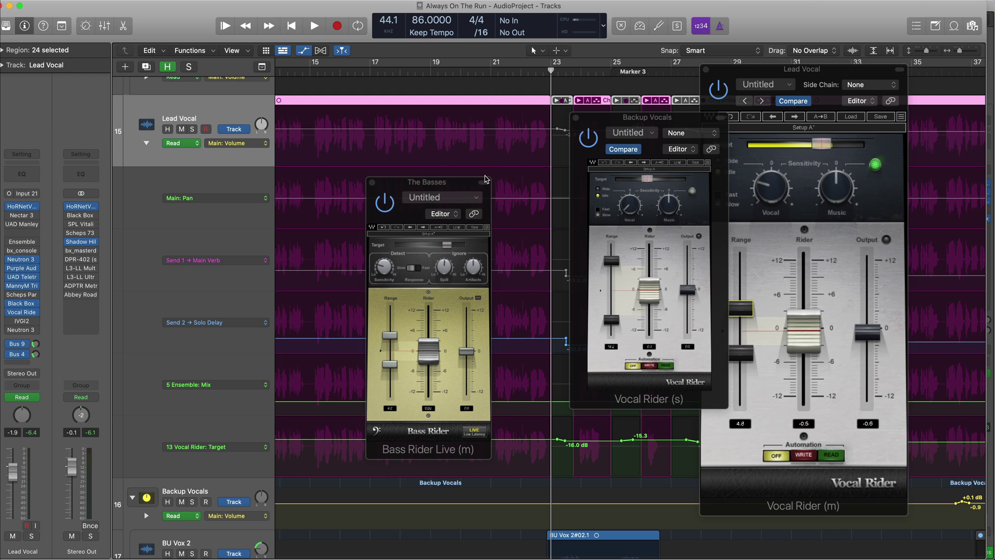
click(463, 73)
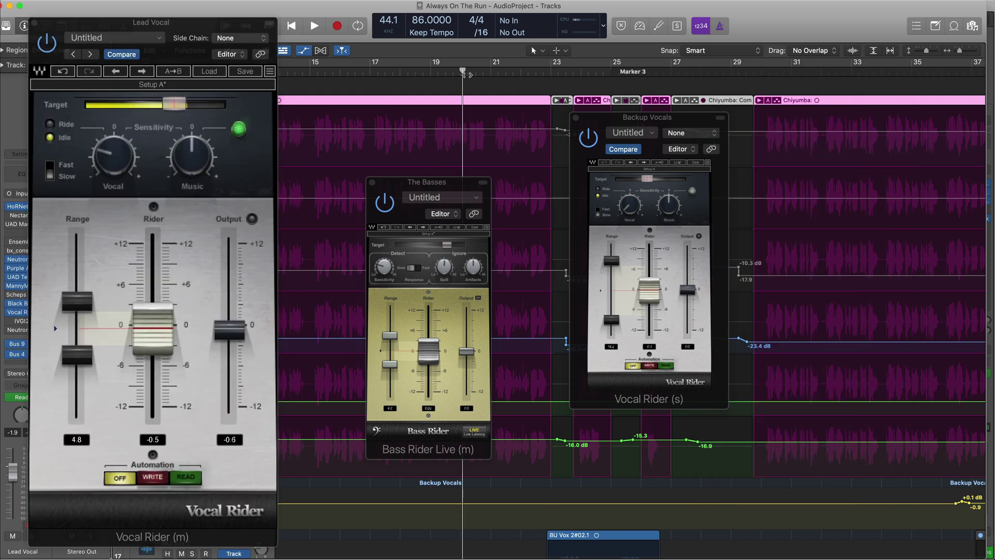
key(space)
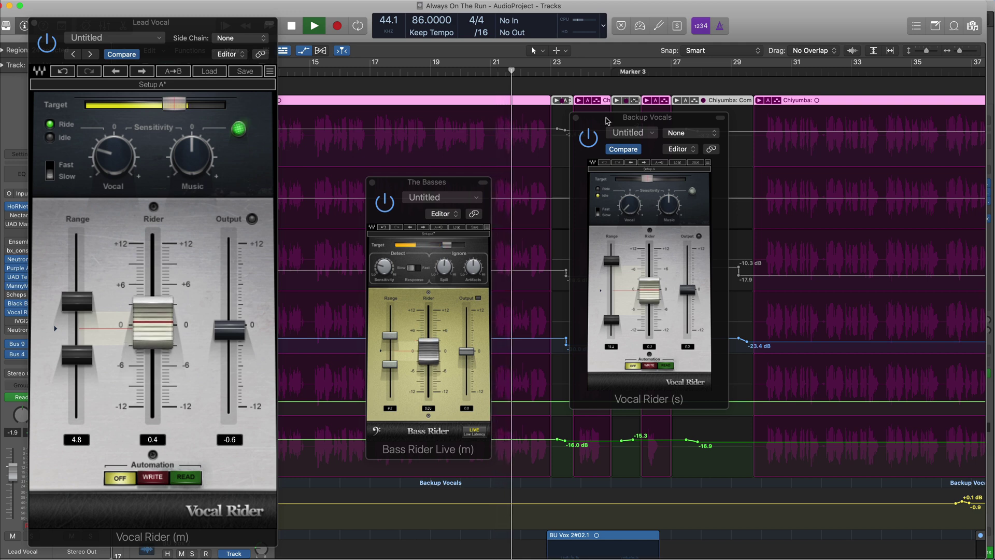
drag(575, 155, 745, 167)
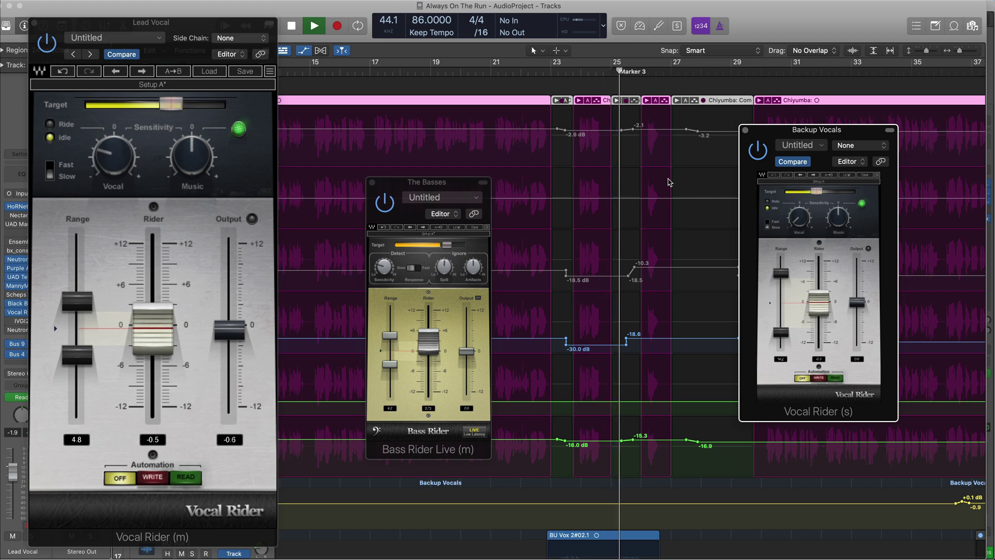
click(668, 180)
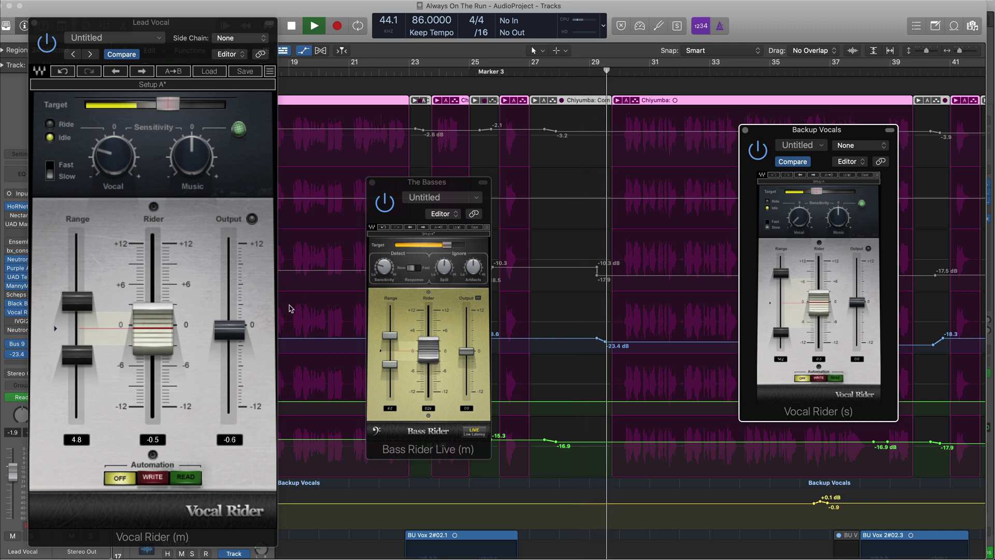
Move the Lead Vocal rider window off the channel strips and lower the Stereo Out fader to -10.0 dB.
drag(214, 31, 688, 73)
drag(73, 469, 73, 491)
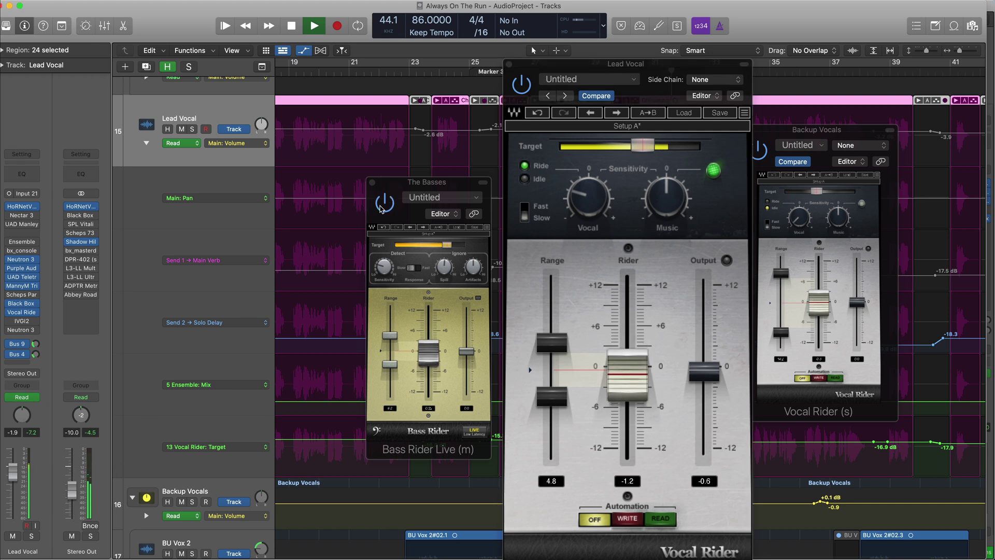
Bypass Bass Rider during playback, move The Basses window to the edge of the lanes and stop just past bar 37.
click(384, 205)
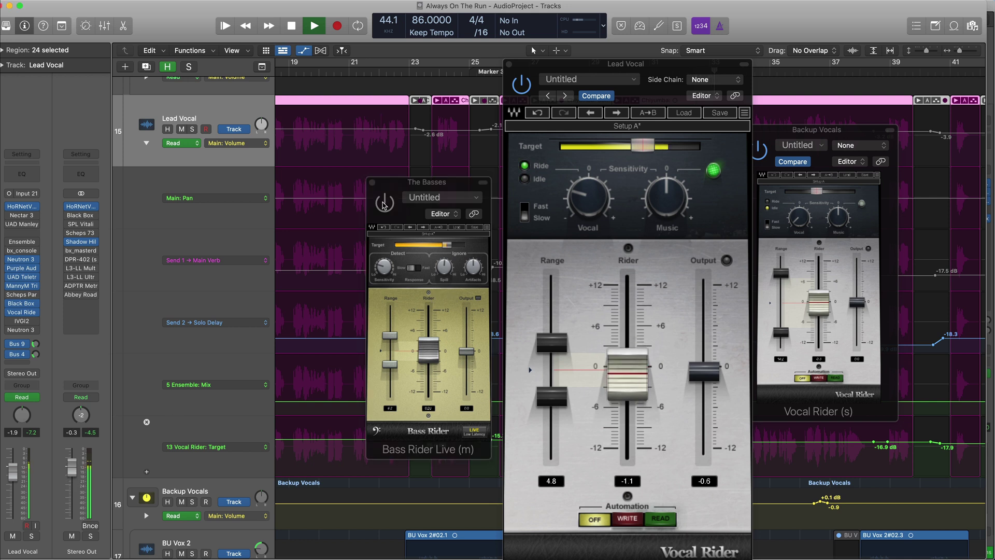
drag(427, 182, 338, 166)
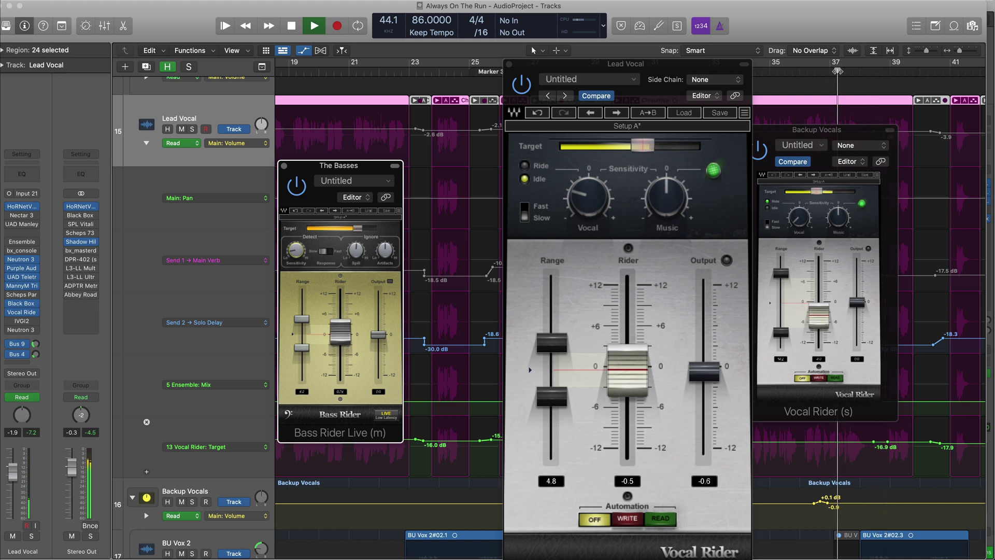
click(838, 71)
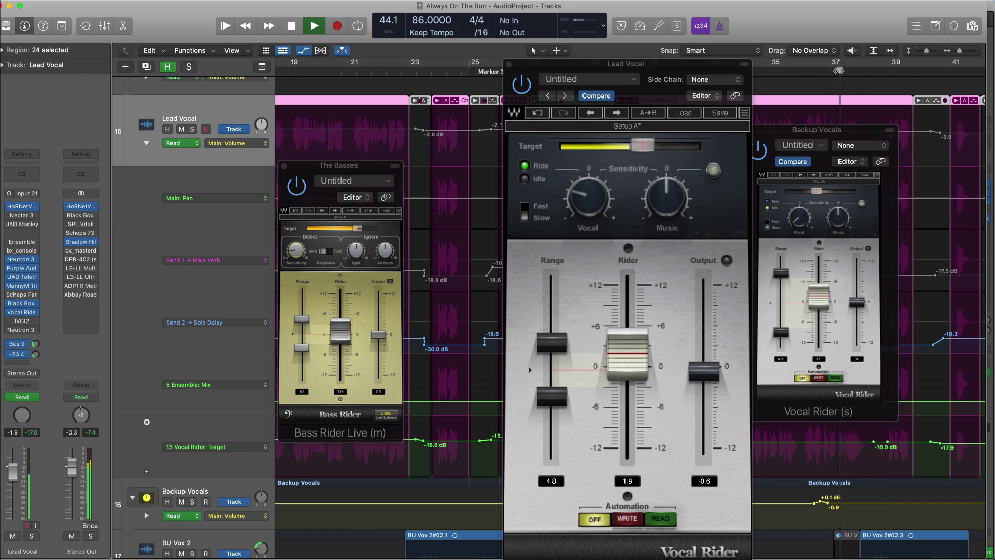
click(291, 27)
click(845, 71)
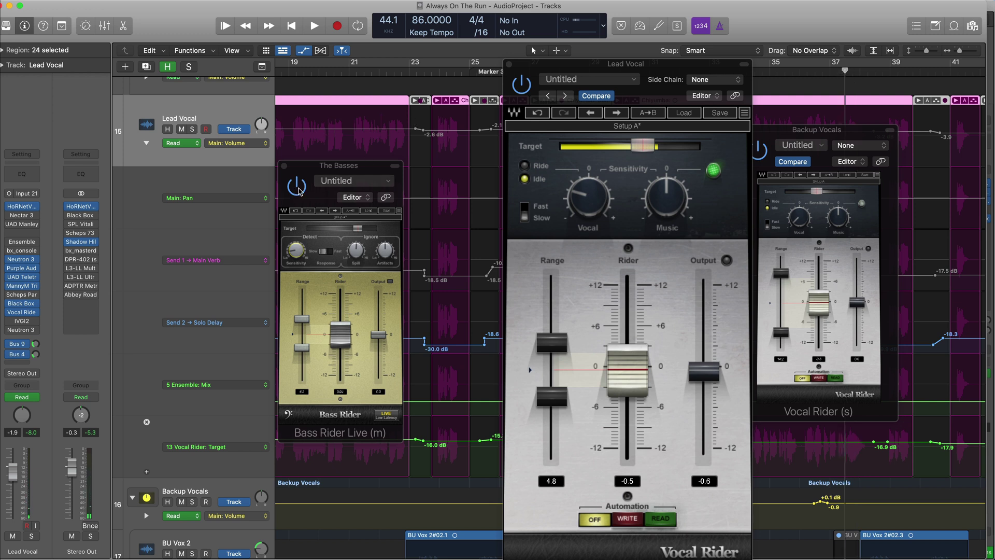
Compare the bass between bars 37 and 39 with Bass Rider bypassed and switched back on.
click(298, 187)
click(314, 26)
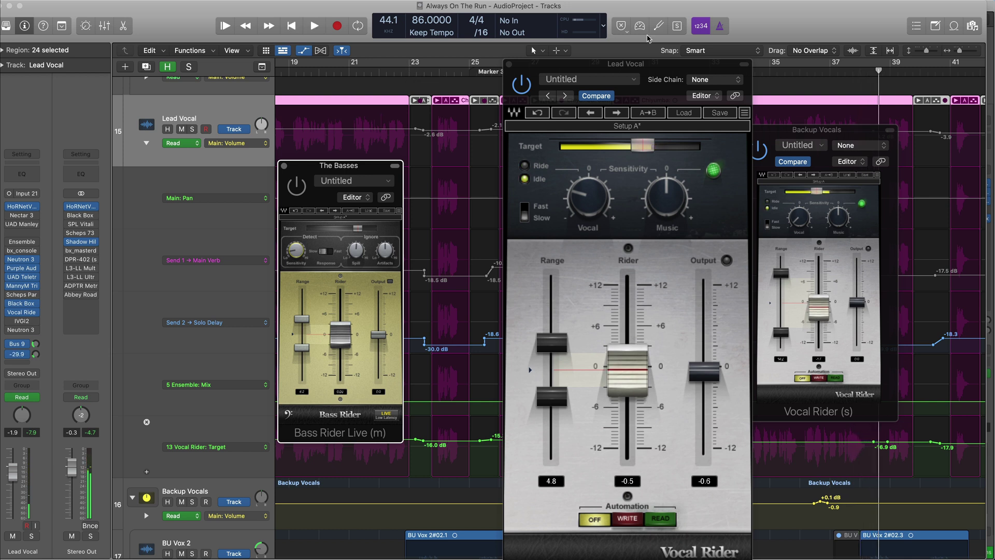
click(860, 72)
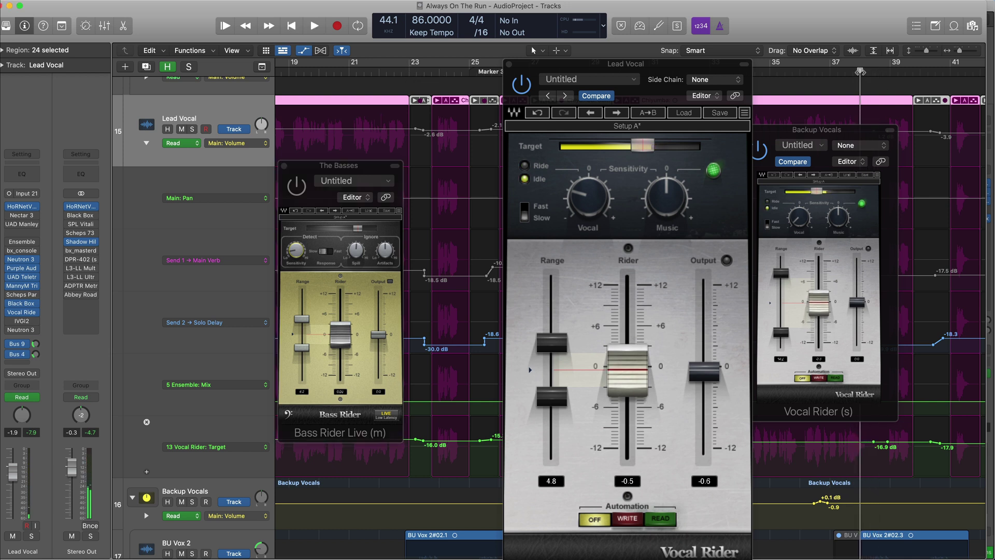
click(300, 192)
key(space)
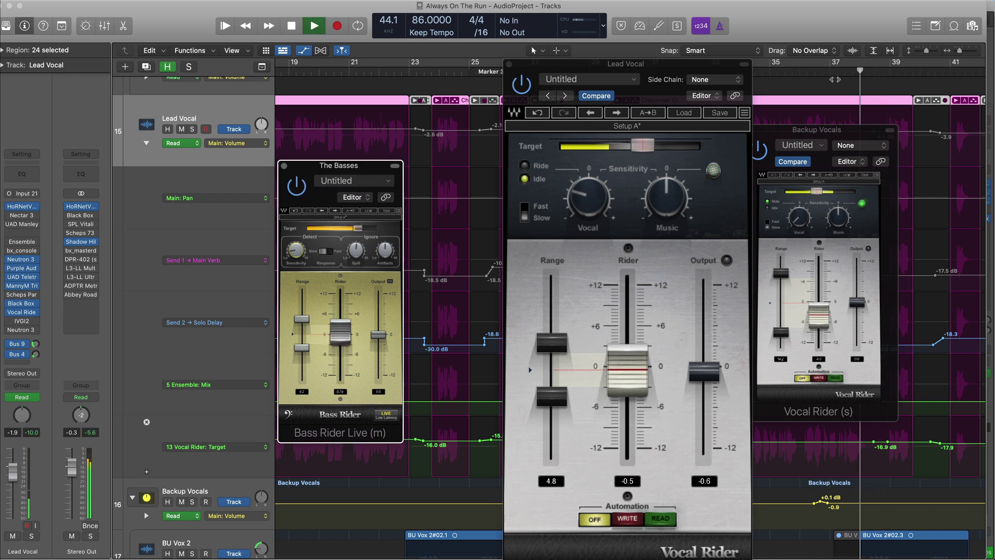
Replay the passage from around bar 37 and raise the Target slightly in The Basses' Bass Rider.
click(835, 79)
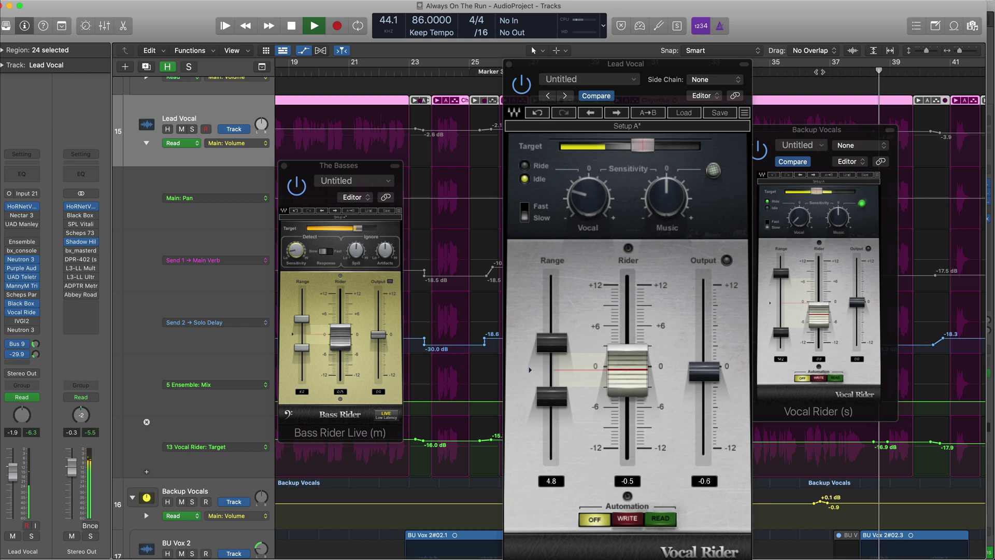
click(357, 233)
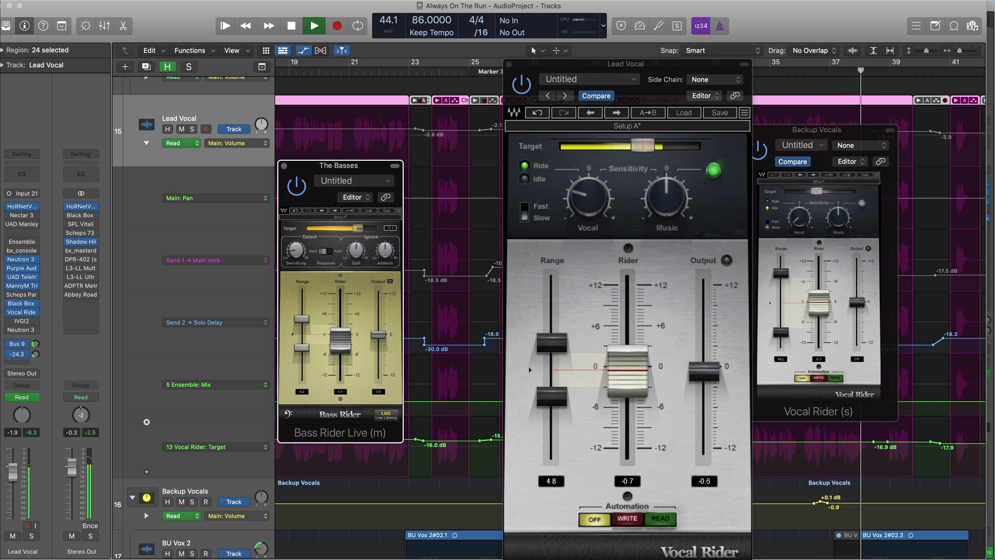
drag(357, 229, 359, 228)
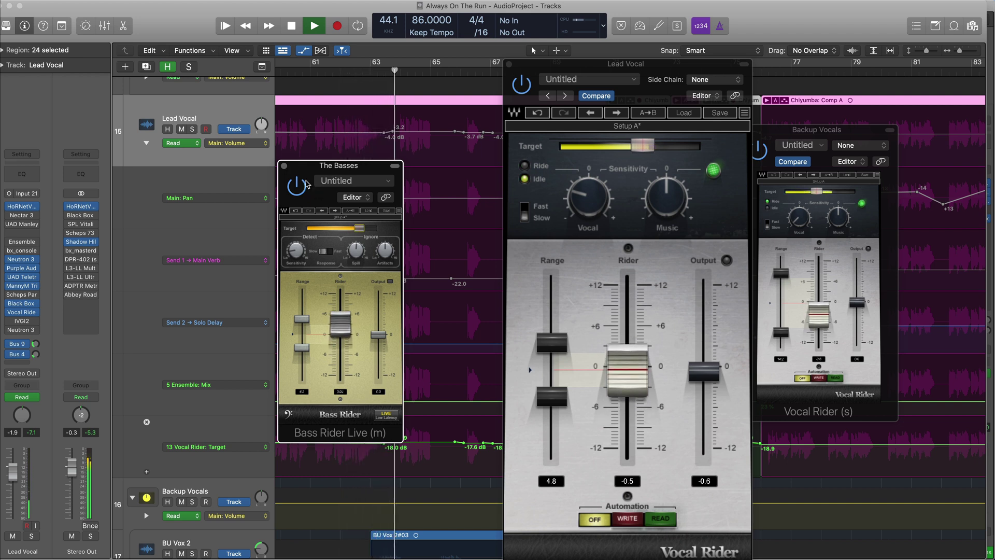
Replay from about bar 62, bypassing Bass Rider on The Basses and switching it back on to compare the bass level.
click(338, 70)
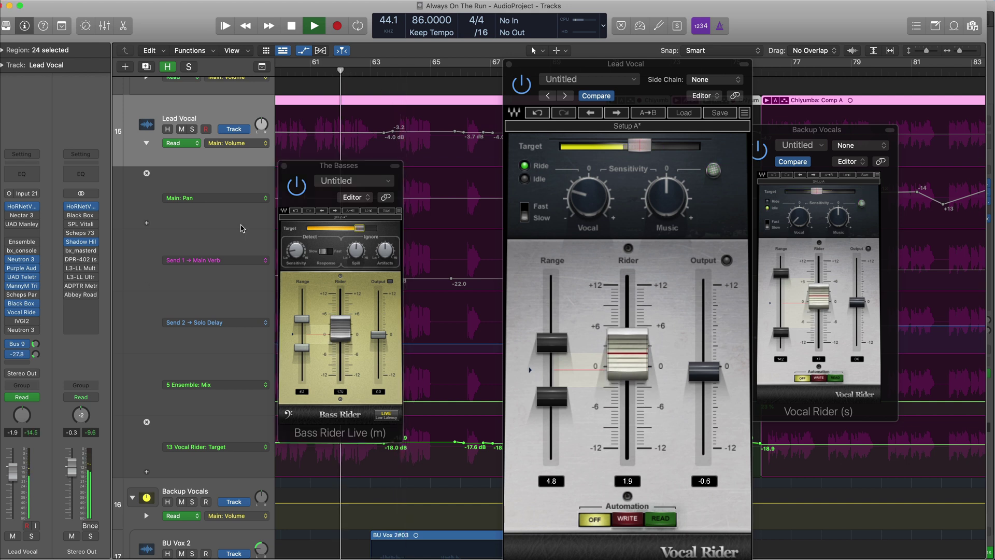
click(302, 192)
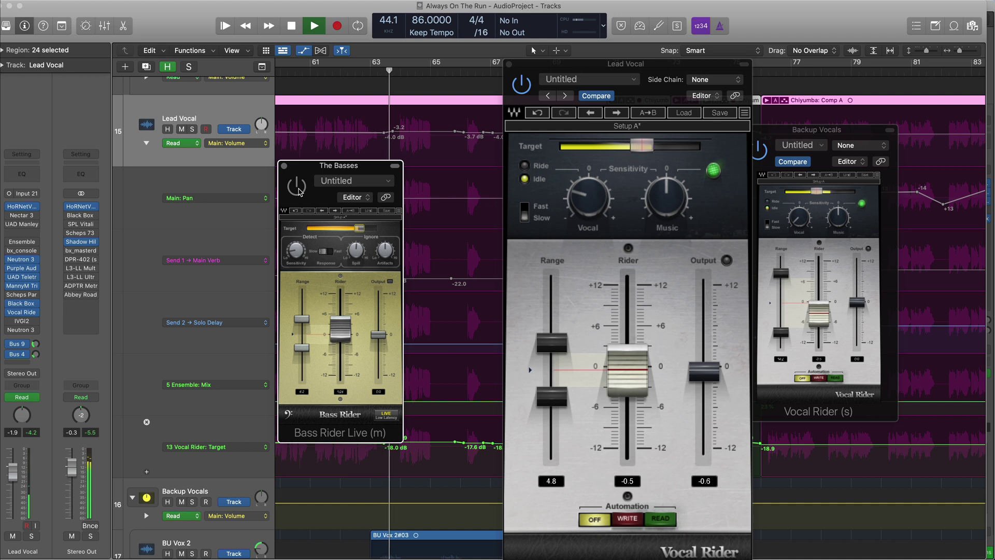
click(298, 187)
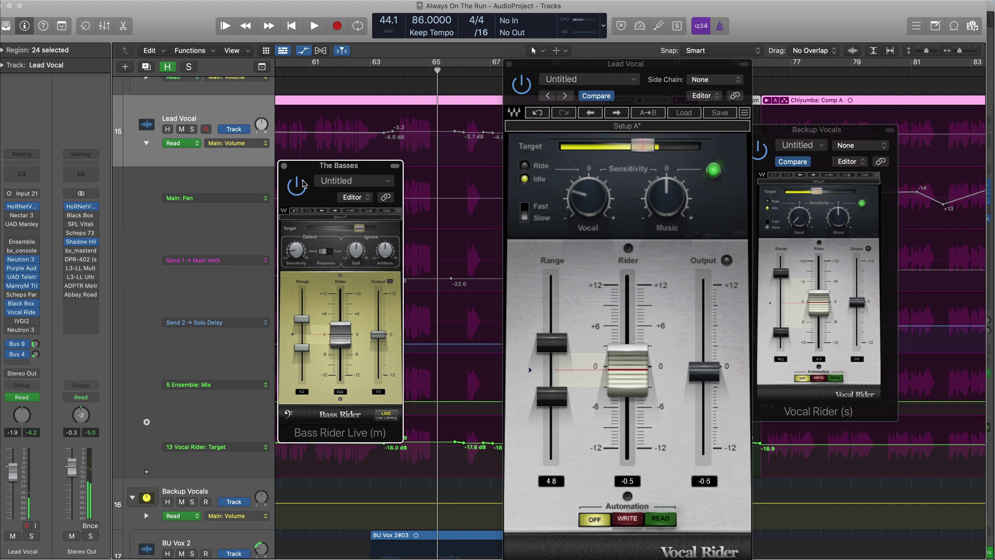
Rearrange The Basses and Lead Vocal rider windows to uncover the lanes, shrink the Backup Vocals window and move it out of view.
drag(361, 166, 194, 165)
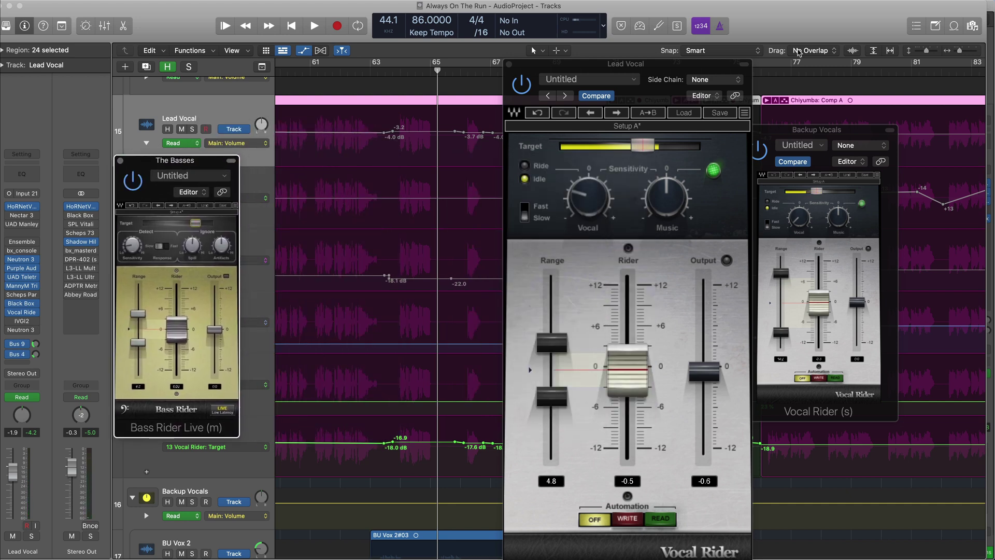
drag(694, 63, 455, 6)
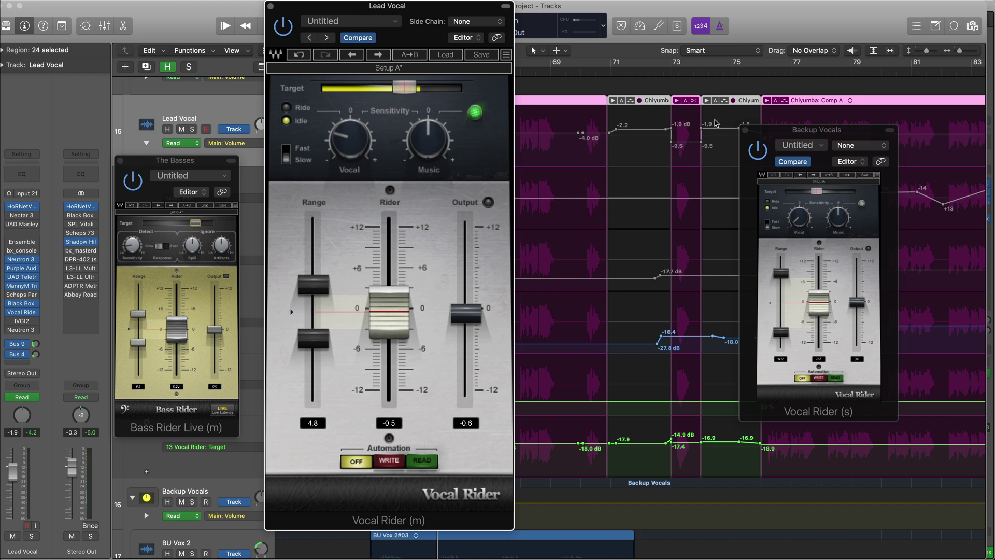
drag(770, 131, 563, 14)
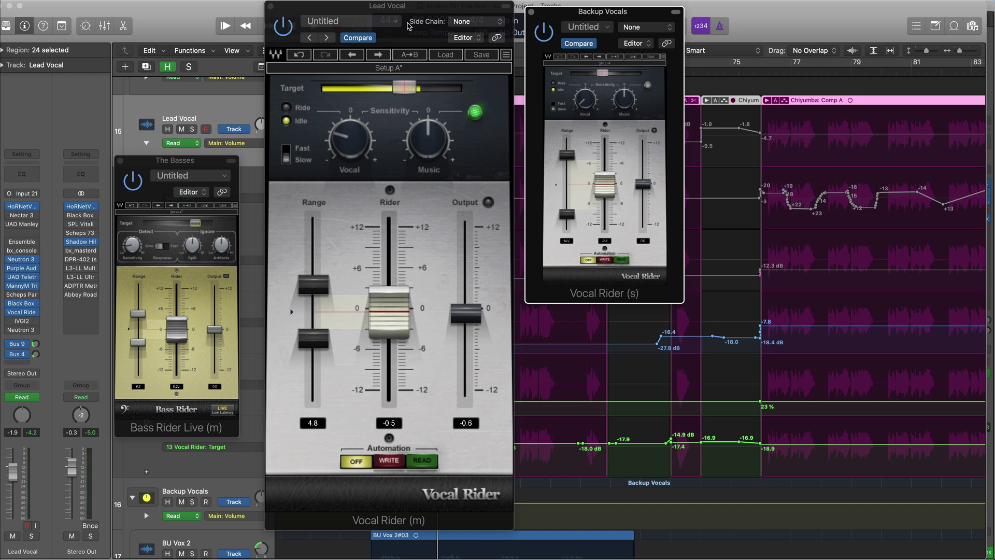
double_click(625, 13)
drag(625, 14, 326, 81)
scroll(849, 173, right, 15)
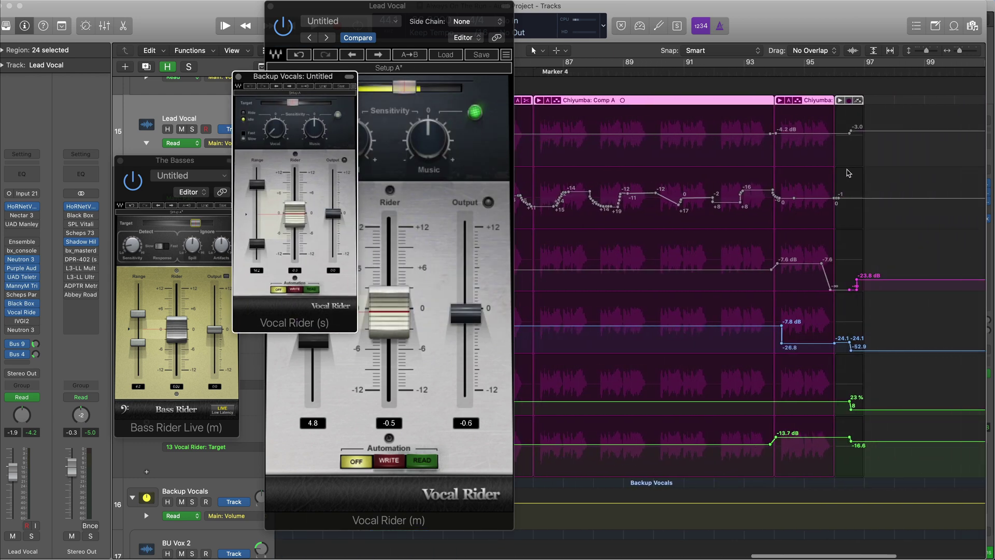
scroll(850, 171, left, 20)
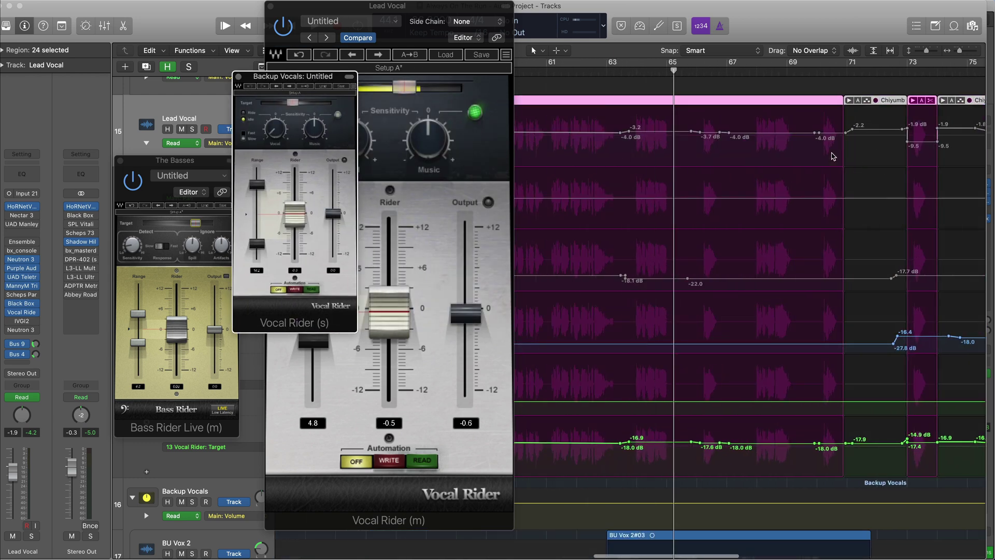
click(605, 73)
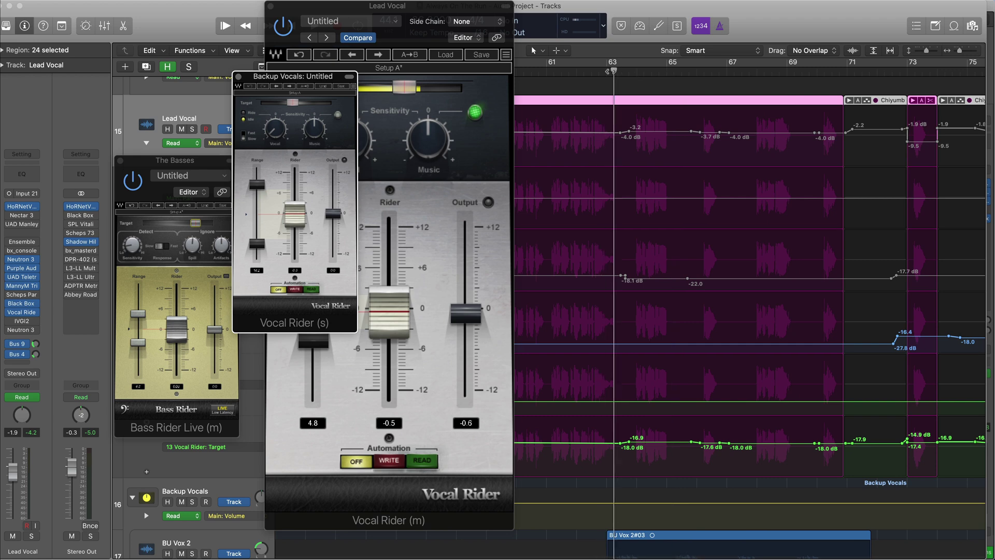
drag(289, 77, 58, 558)
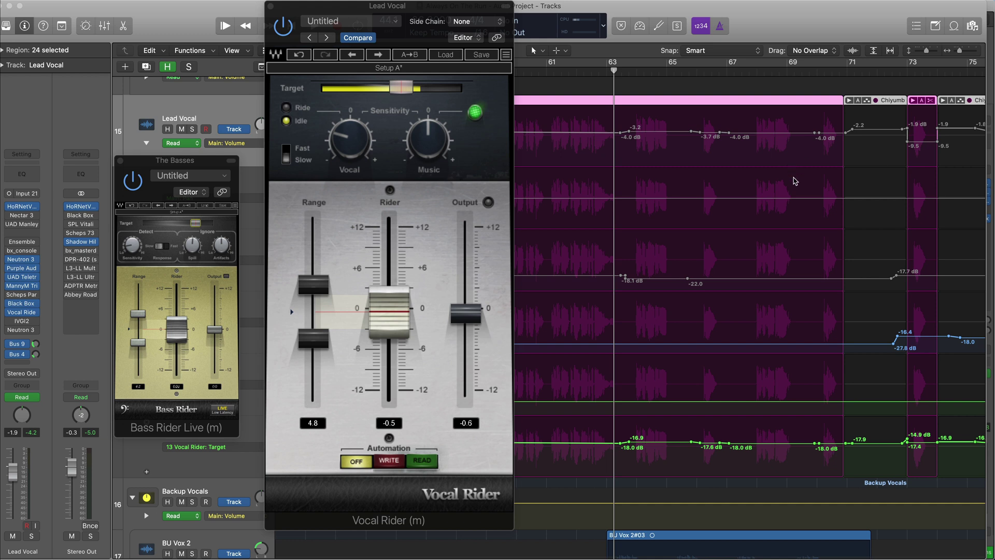
Play the lead vocal with Vocal Rider active from about bar 63, and again from about bar 72.
click(604, 73)
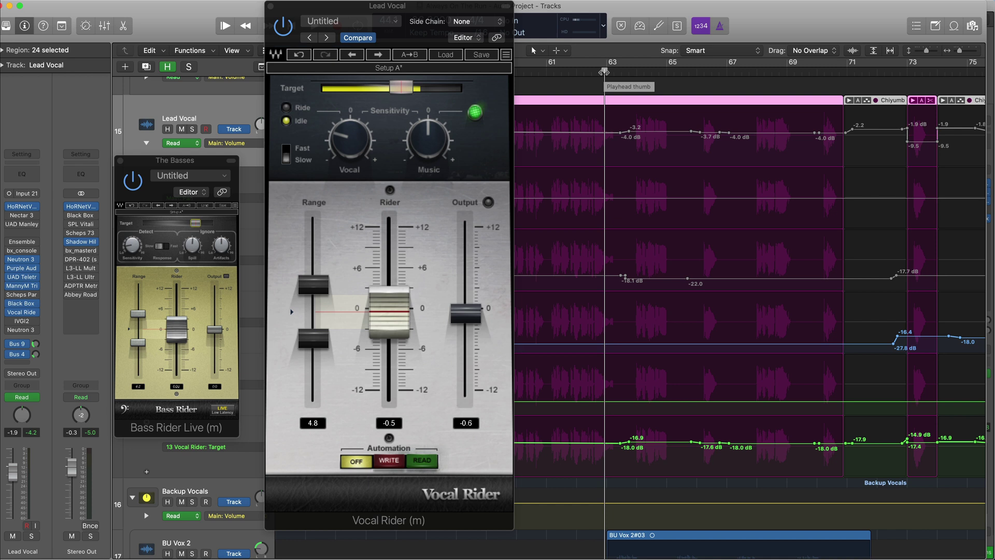
key(space)
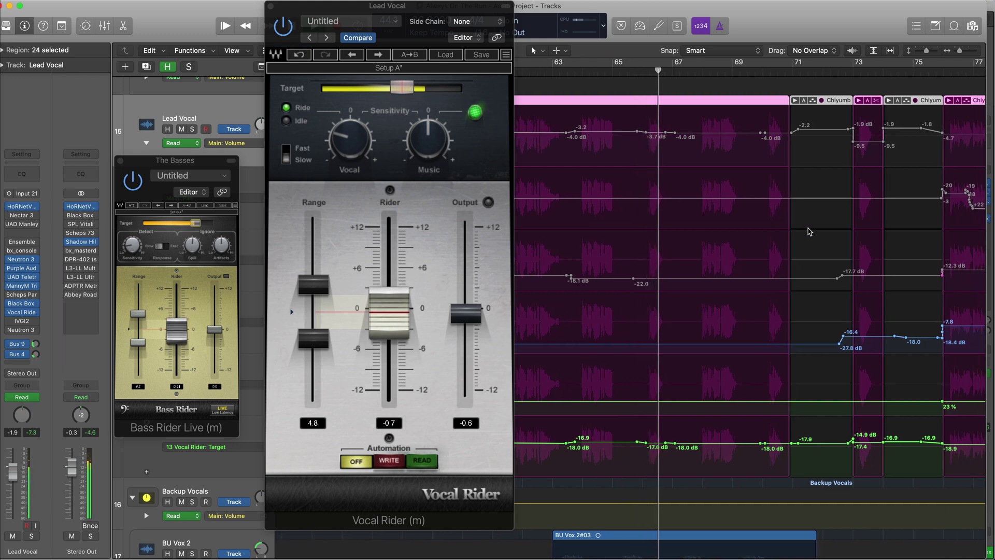
scroll(808, 230, right, 4)
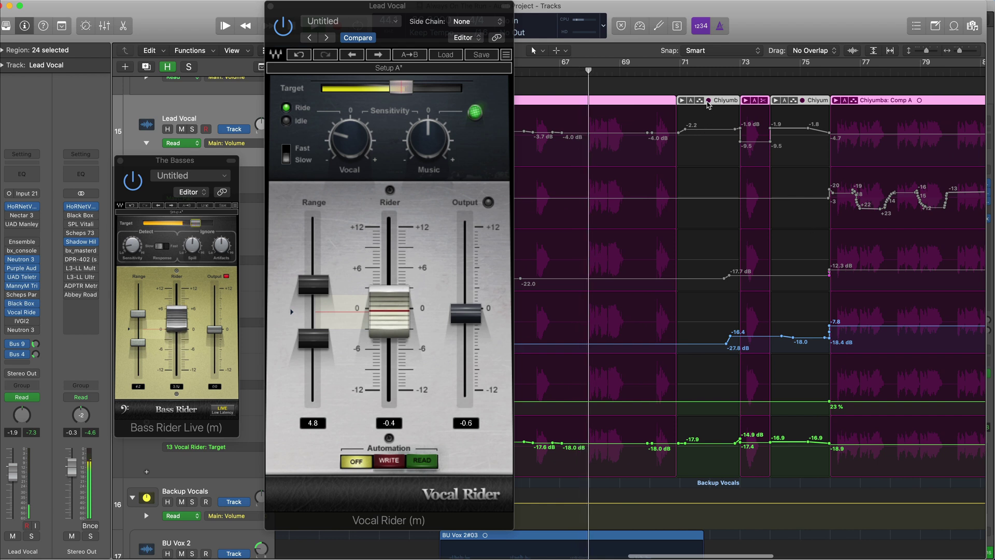
click(712, 73)
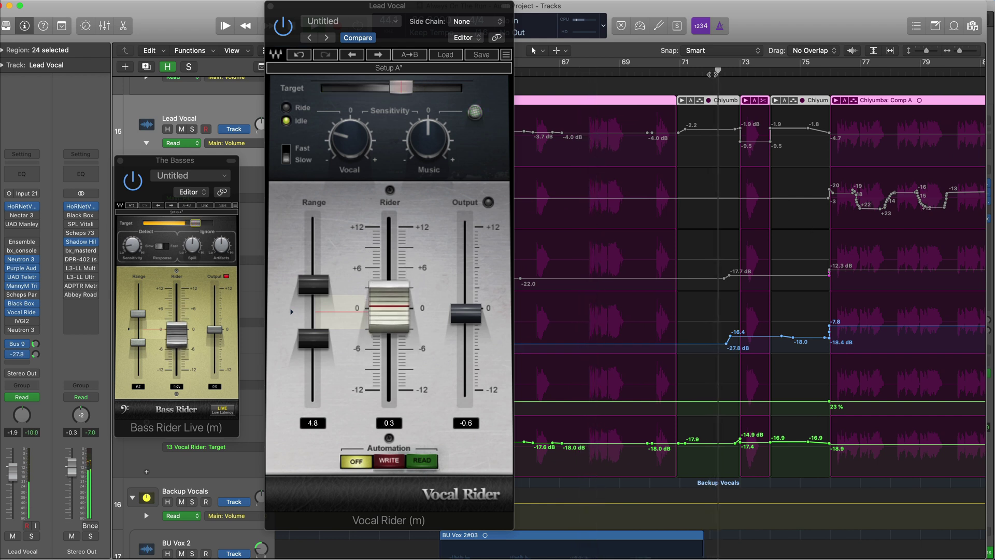
scroll(784, 135, right, 6)
scroll(784, 134, right, 2)
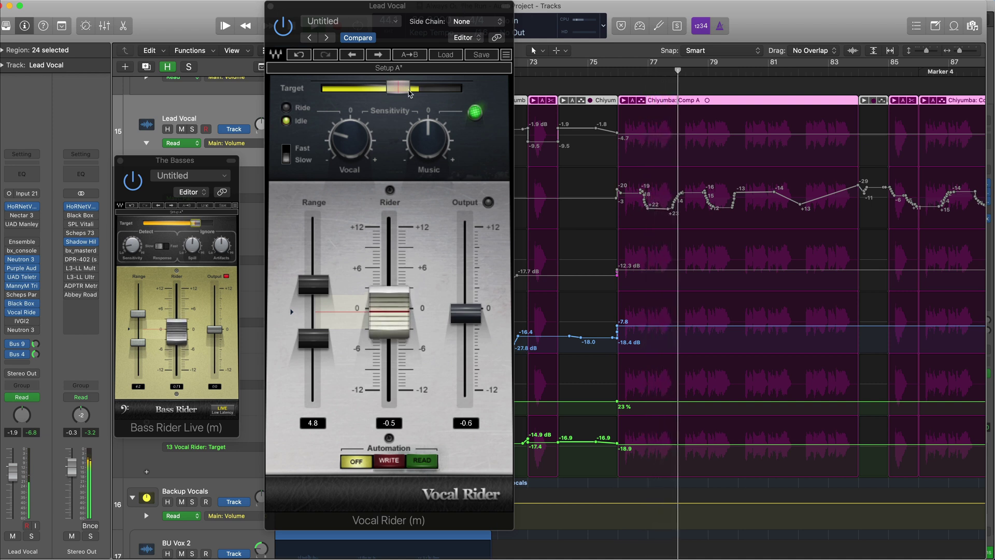
Lower the Lead Vocal's Vocal Rider Target automation to -22.1 dB from about bar 76 and follow the lanes to the song's end.
drag(657, 448, 656, 450)
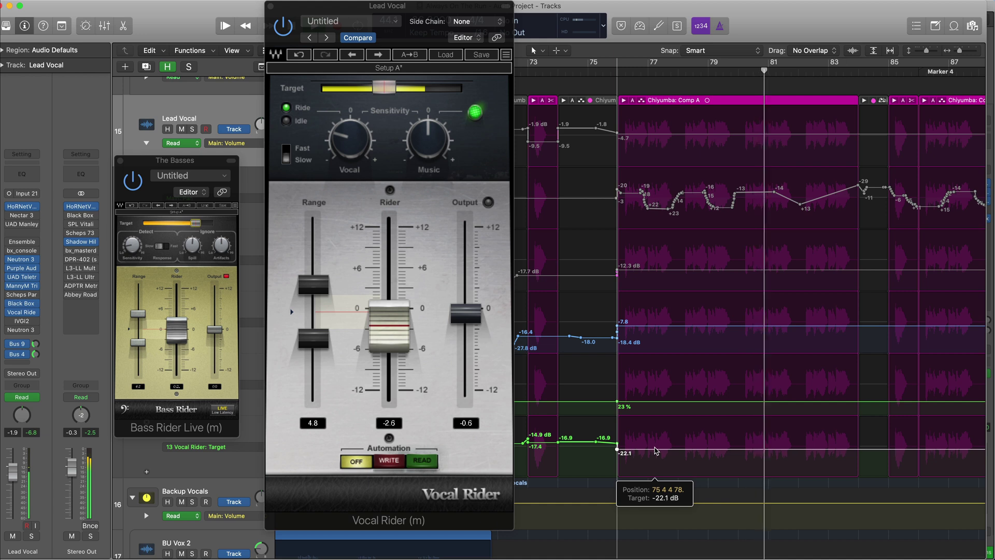
scroll(686, 431, right, 10)
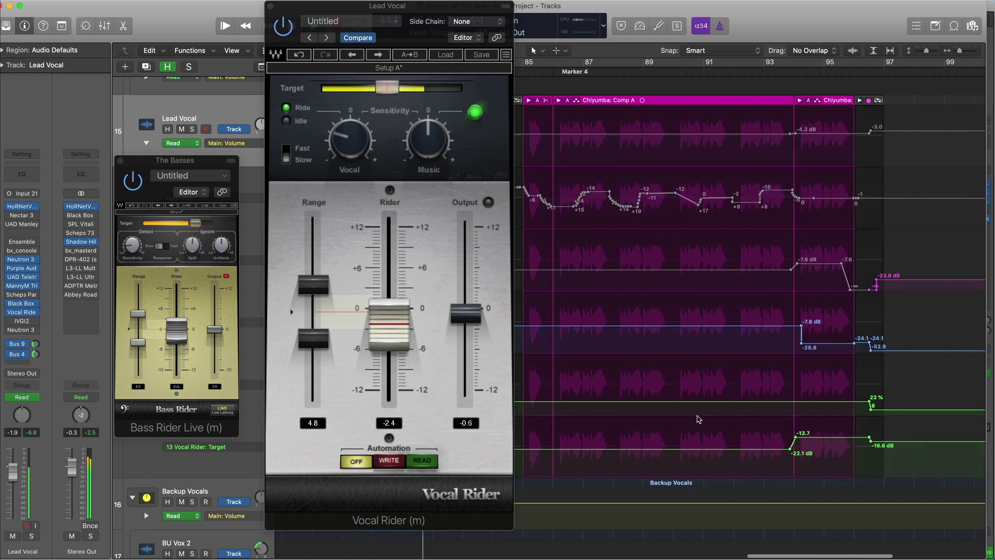
scroll(699, 418, right, 2)
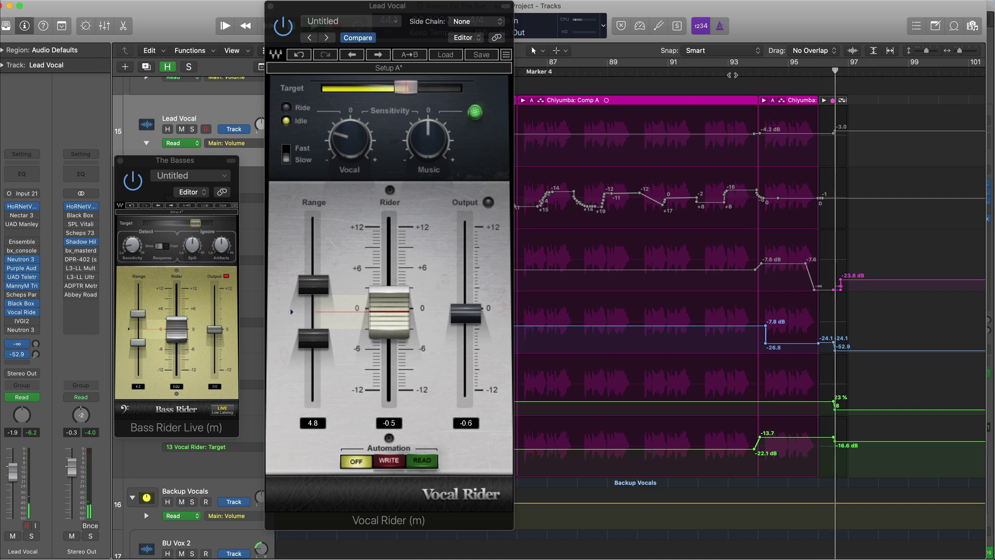
Replay the ending from about bar 94 to compare the lead vocal with Vocal Rider active, bypassed and switched back on.
click(742, 75)
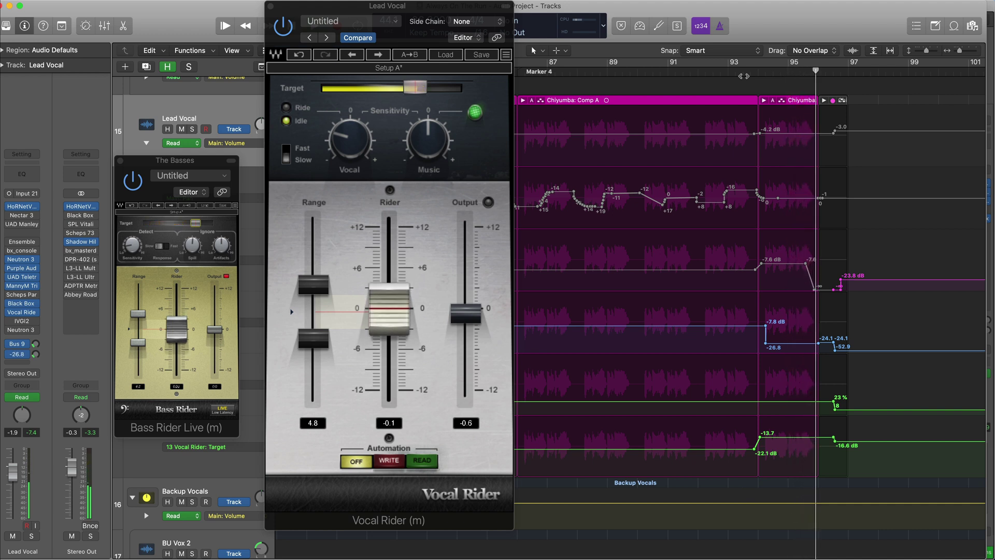
click(749, 73)
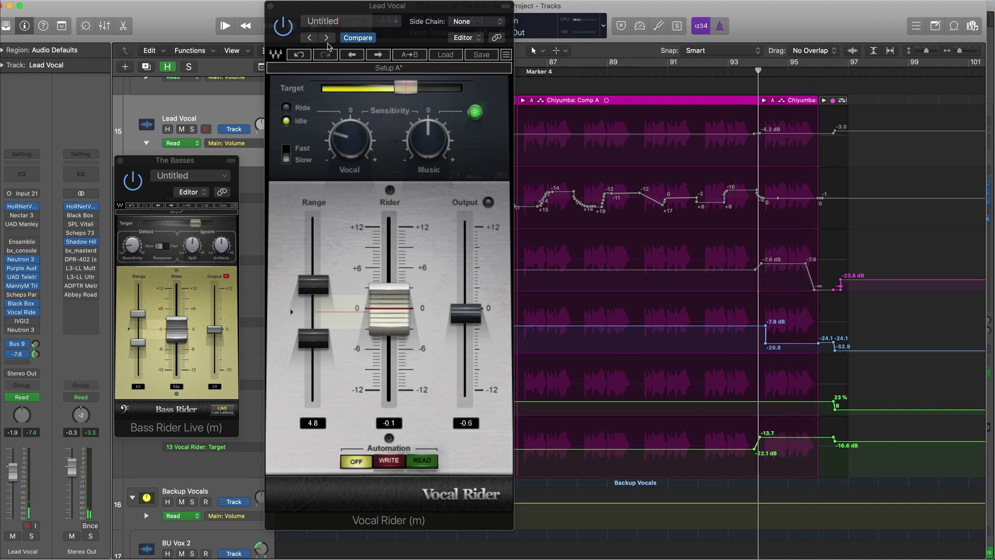
click(287, 32)
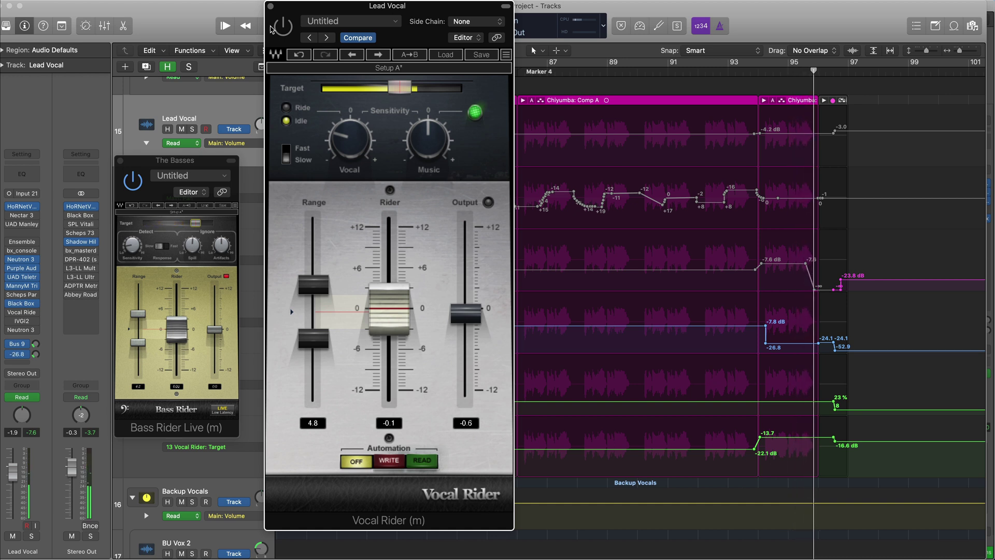
click(750, 72)
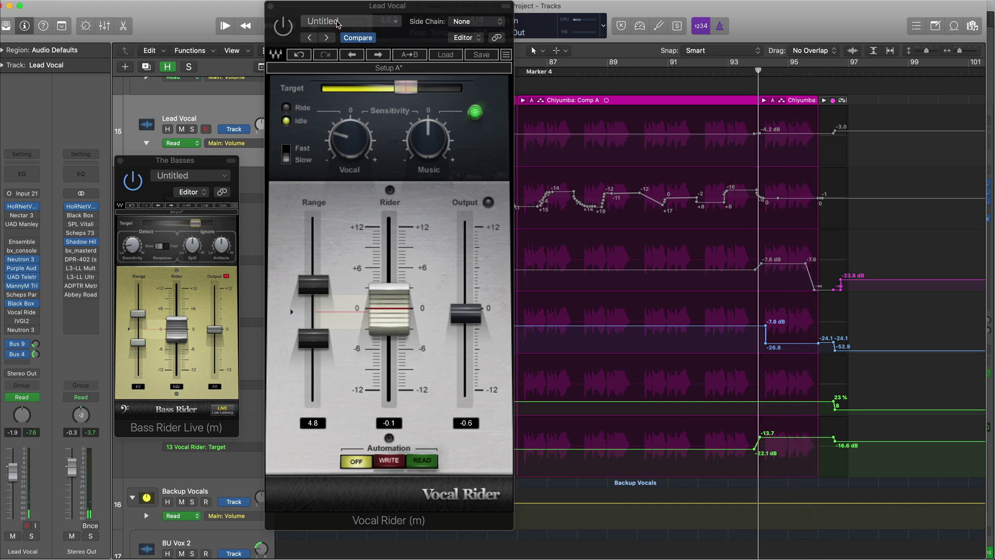
click(284, 27)
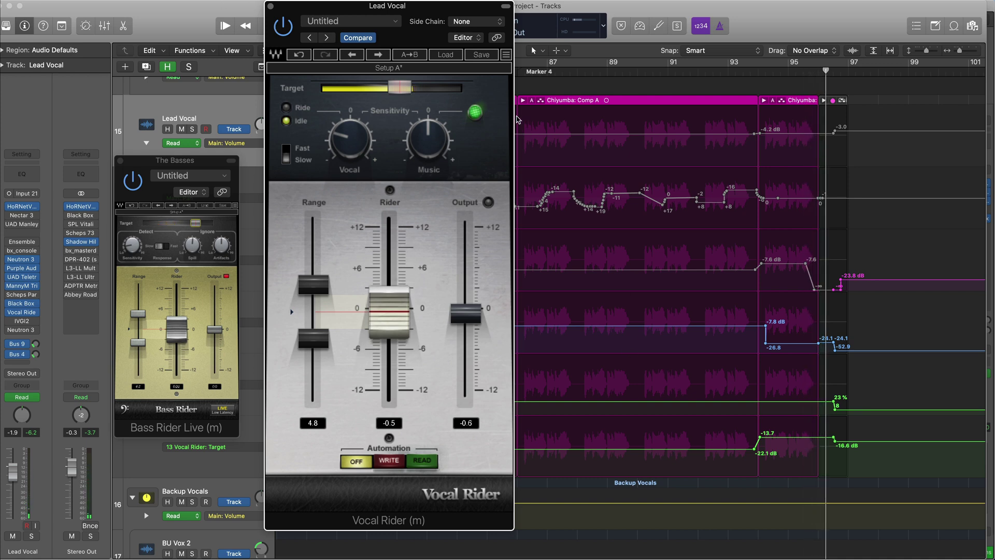
Move the Lead Vocal rider window aside and examine The Basses track's volume automation around bars 93 to 97.
drag(451, 9, 563, 40)
drag(254, 76, 192, 74)
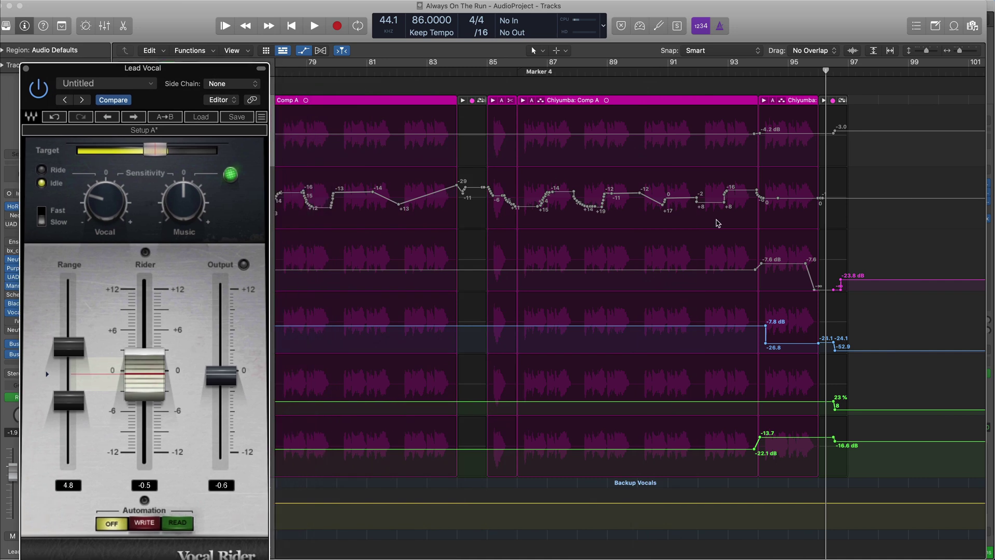
scroll(744, 269, down, 8)
scroll(539, 210, up, 7)
scroll(539, 210, down, 10)
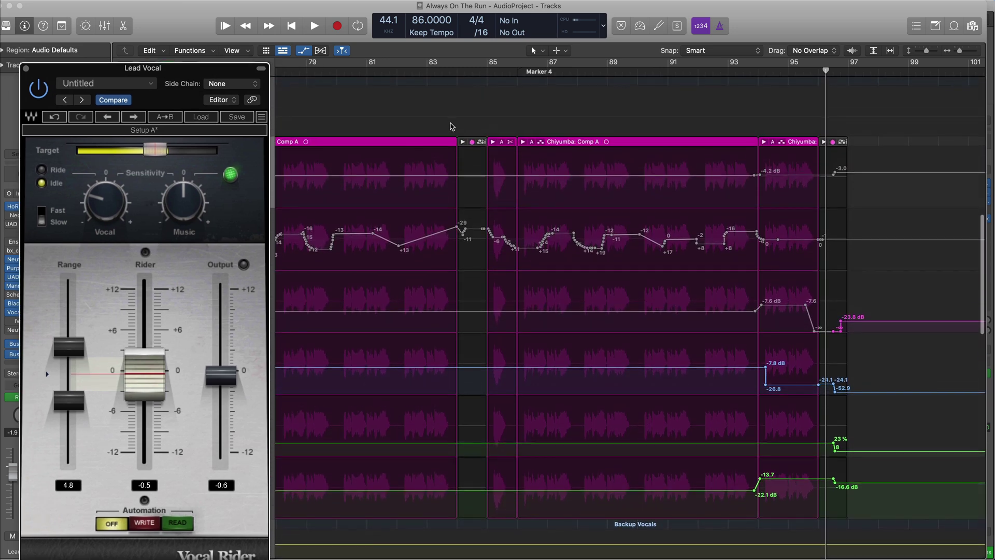
scroll(502, 149, down, 7)
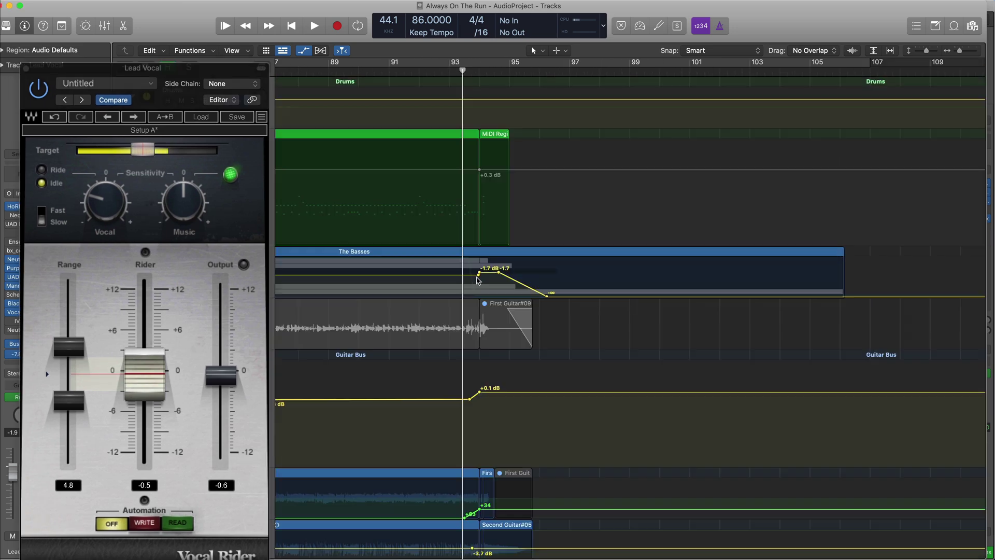
scroll(361, 151, down, 3)
scroll(361, 151, left, 4)
scroll(361, 151, left, 2)
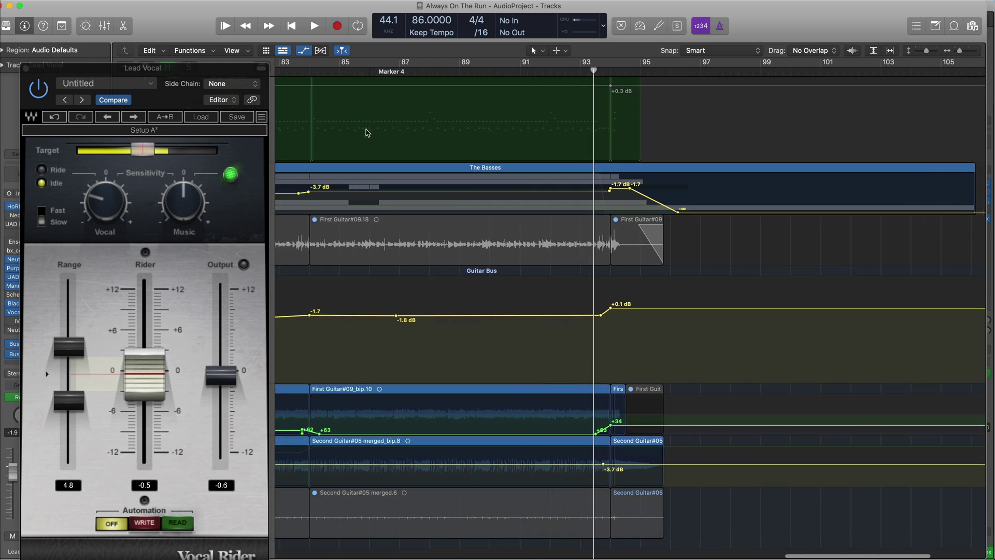
Enlarge The Basses' Bass Rider interface to 150% and close the Lead Vocal's Vocal Rider window.
drag(170, 71, 697, 98)
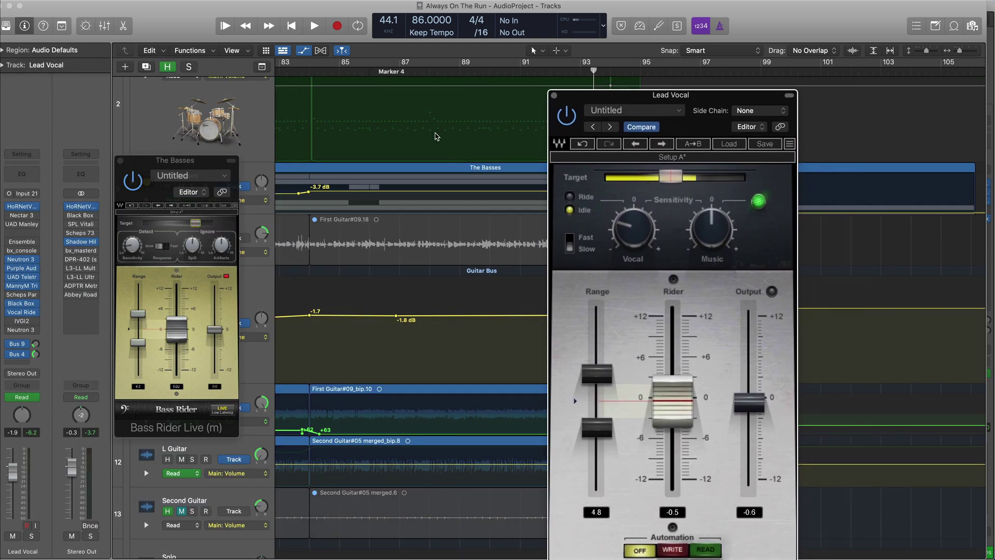
click(236, 206)
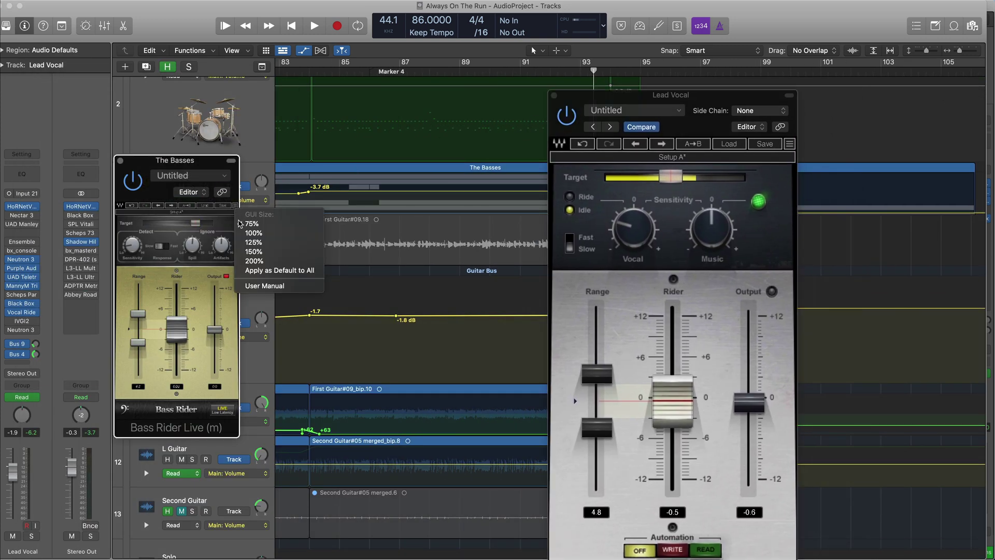
click(269, 253)
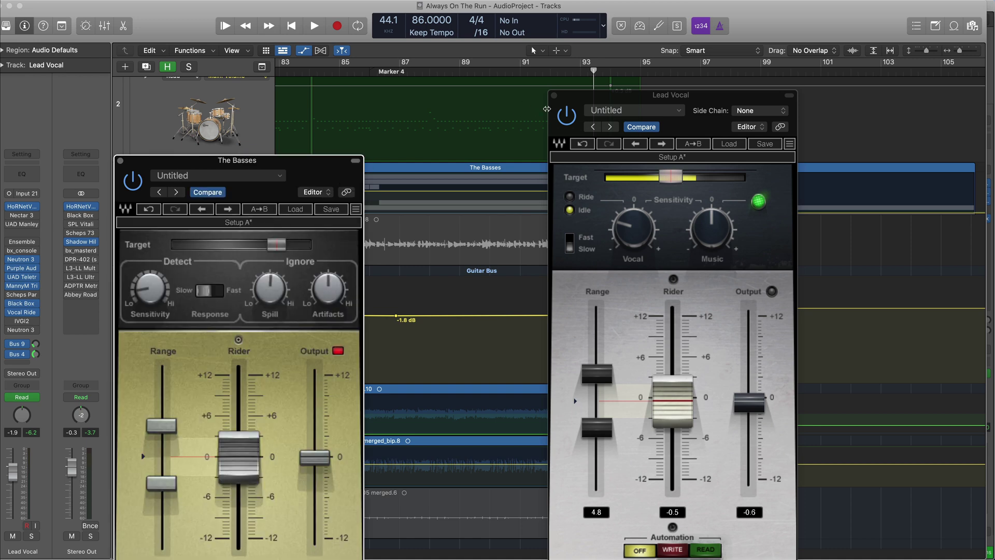
click(554, 95)
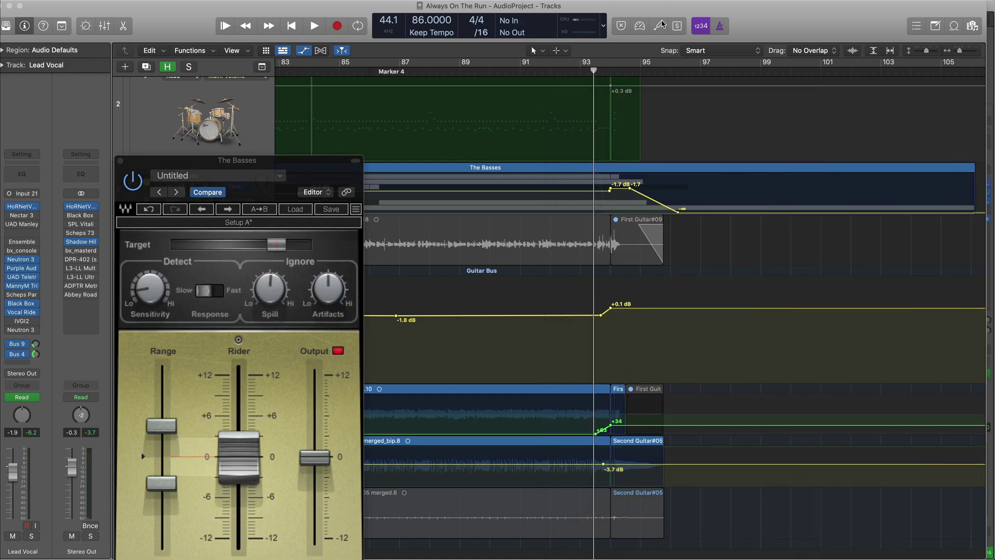
Play from about bar 90 to bar 96 with Bass Rider active, moving its window so the whole interface shows.
click(506, 72)
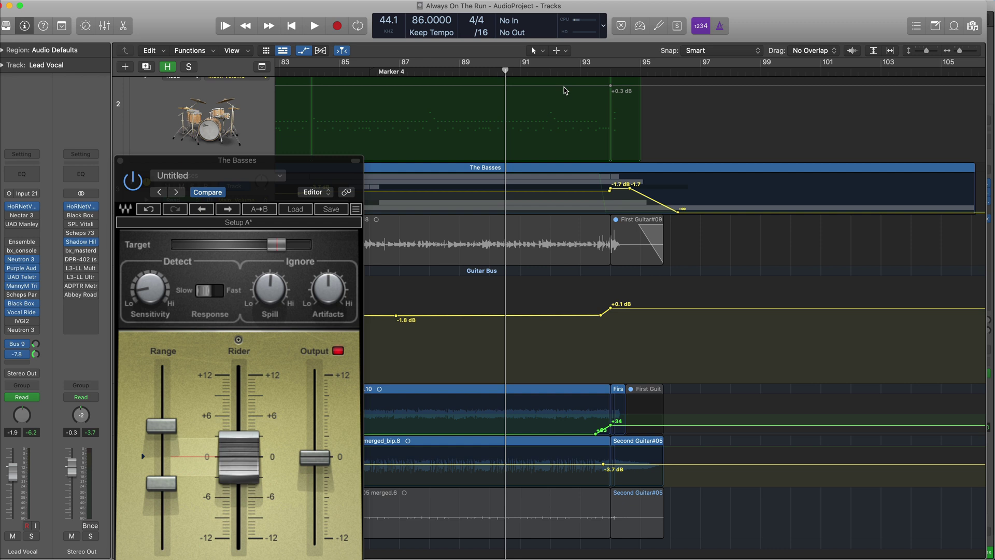
key(space)
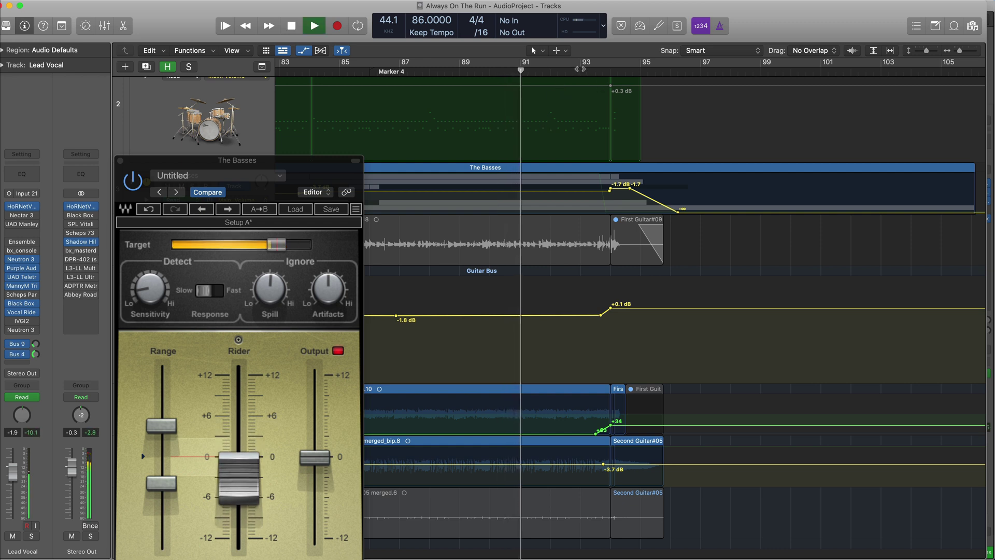
drag(329, 166, 352, 77)
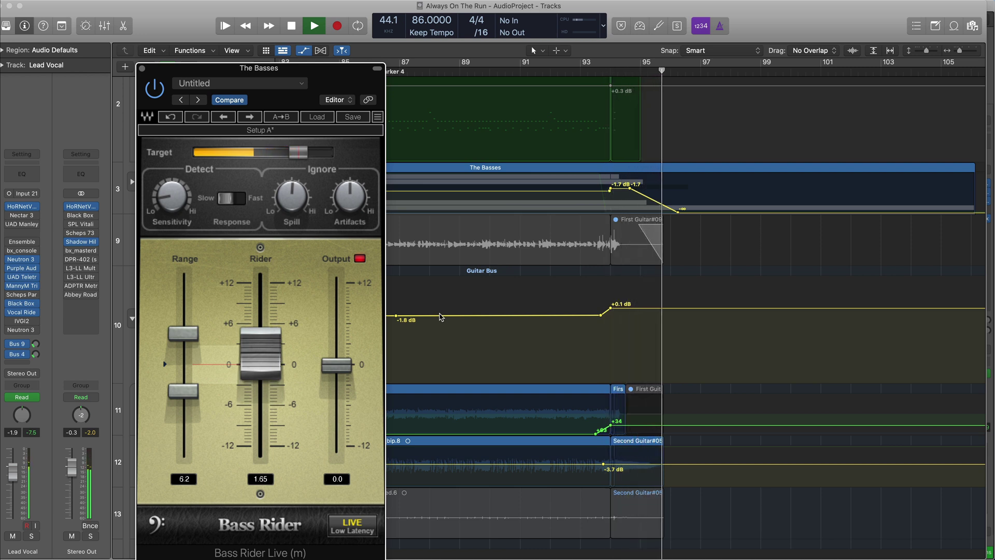
key(space)
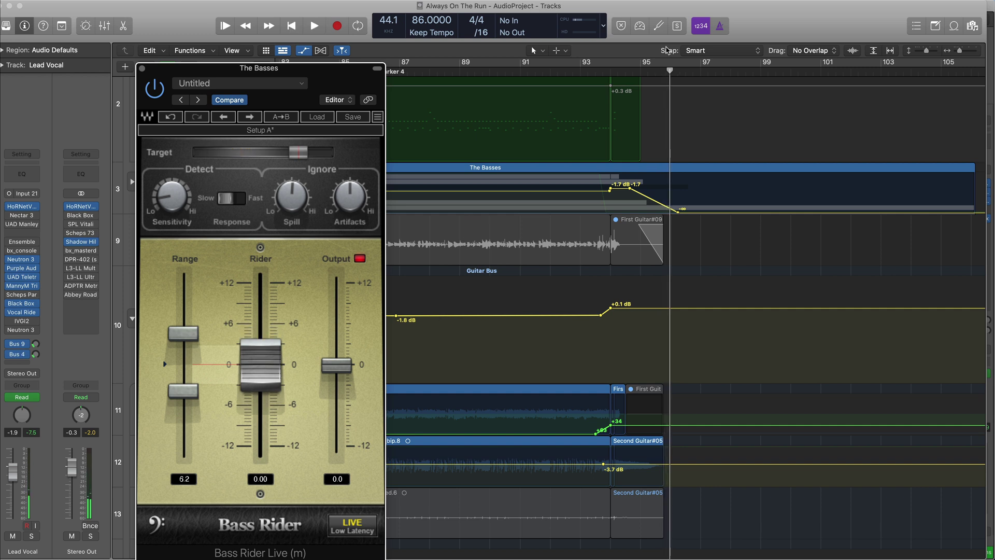
Replay the ending from about bar 93 with Bass Rider bypassed and move its window to uncover The Basses track.
click(595, 73)
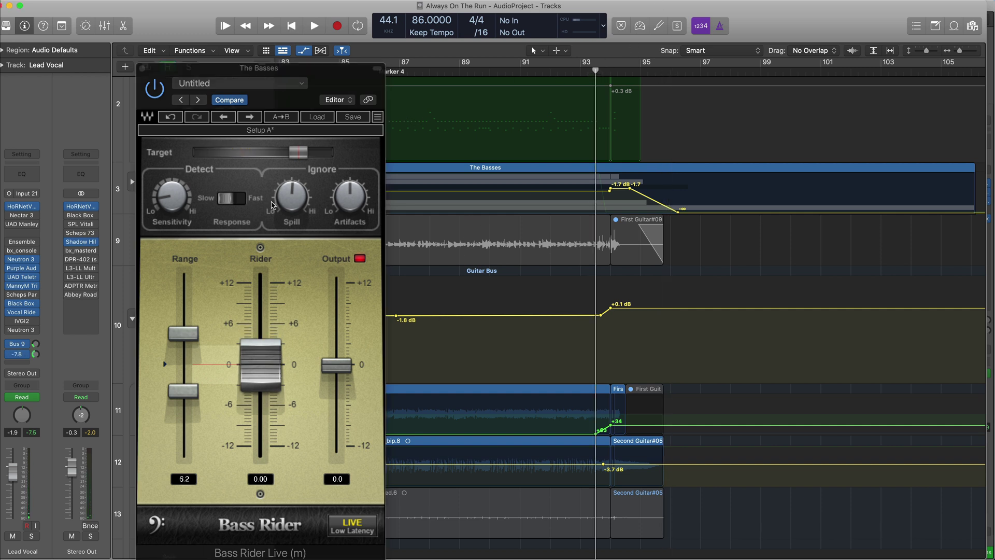
click(159, 96)
key(space)
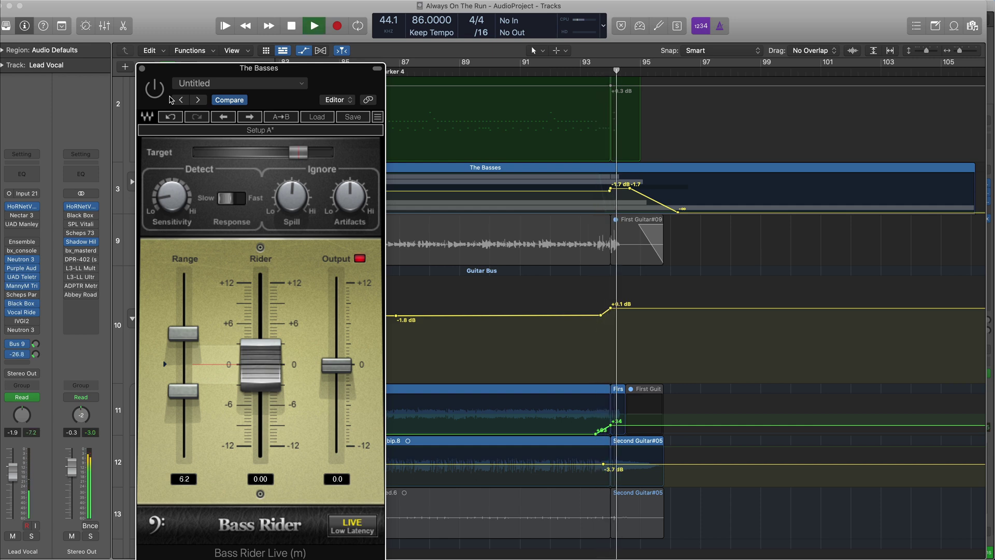
drag(306, 68, 315, 303)
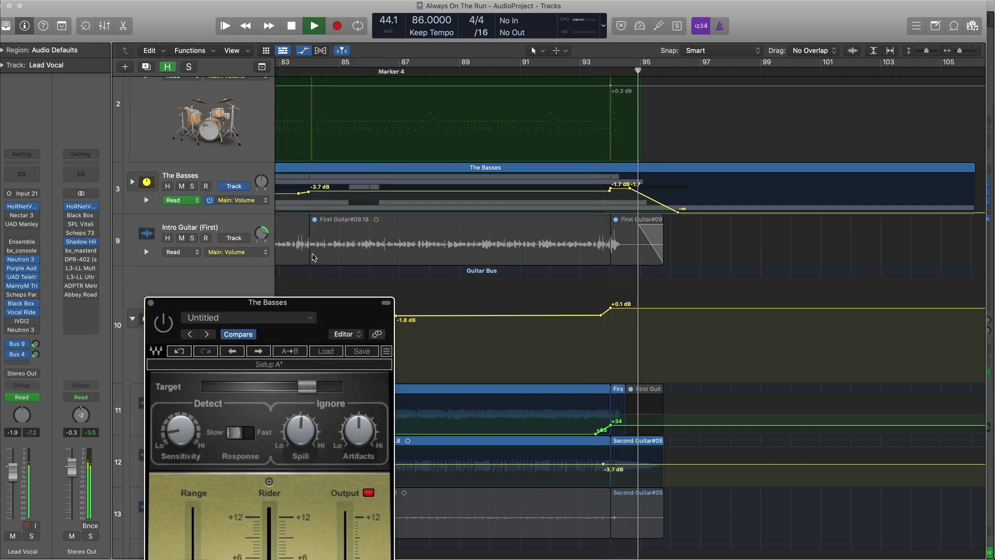
Solo The Basses, move the Bass Rider window up to show its controls, and replay from about bar 93 with it bypassed.
click(192, 186)
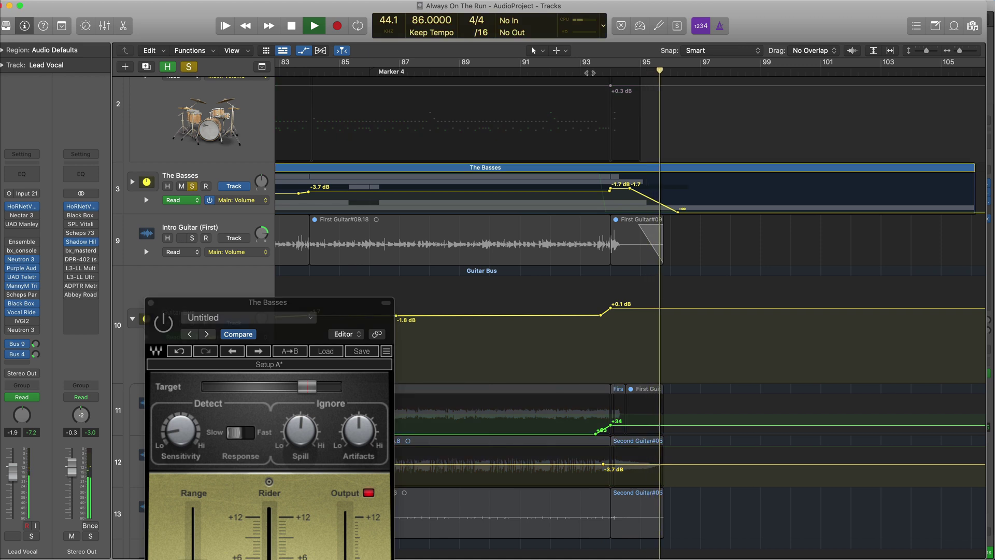
drag(319, 311, 337, 103)
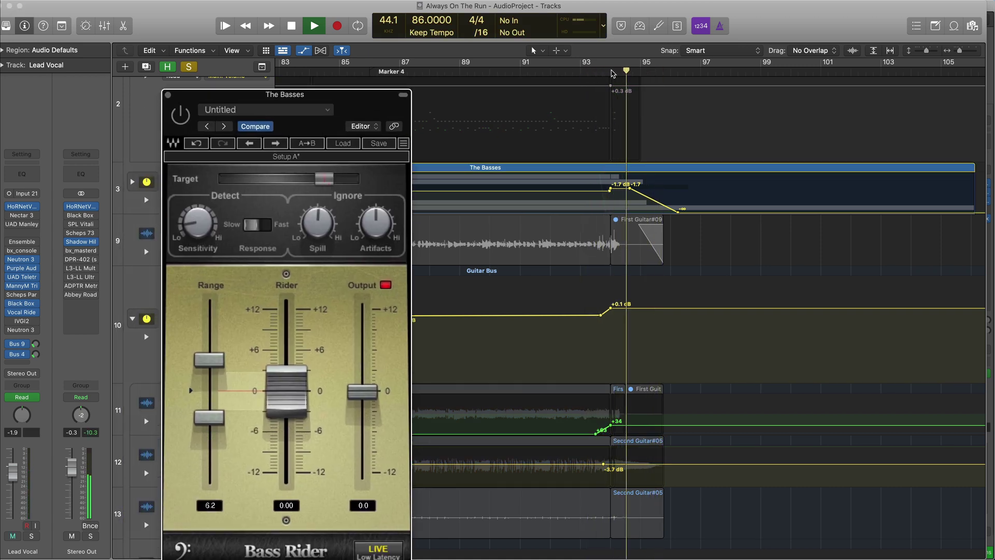
click(572, 74)
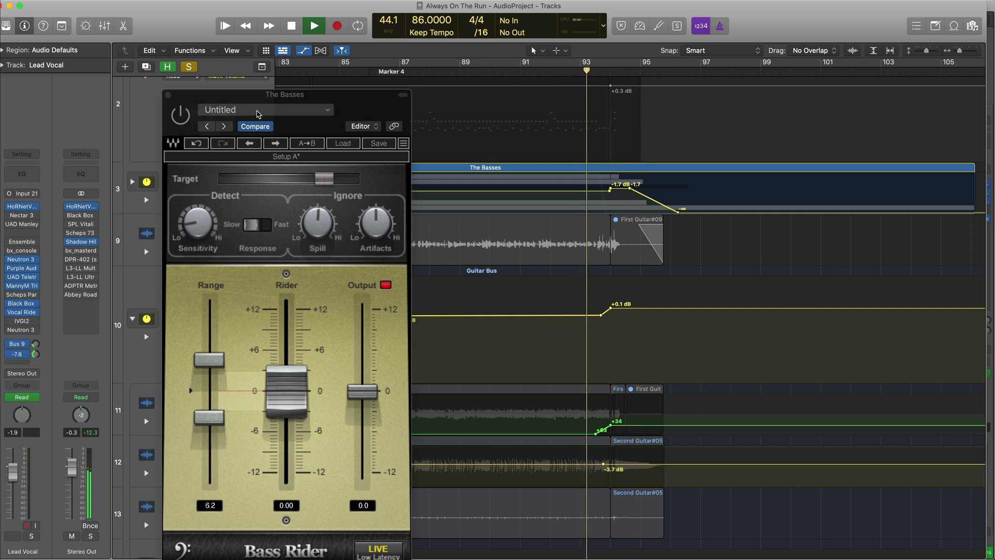
Reactivate Bass Rider, nudge its Sensitivity slightly up and replay the soloed ending from about bar 93.
click(176, 119)
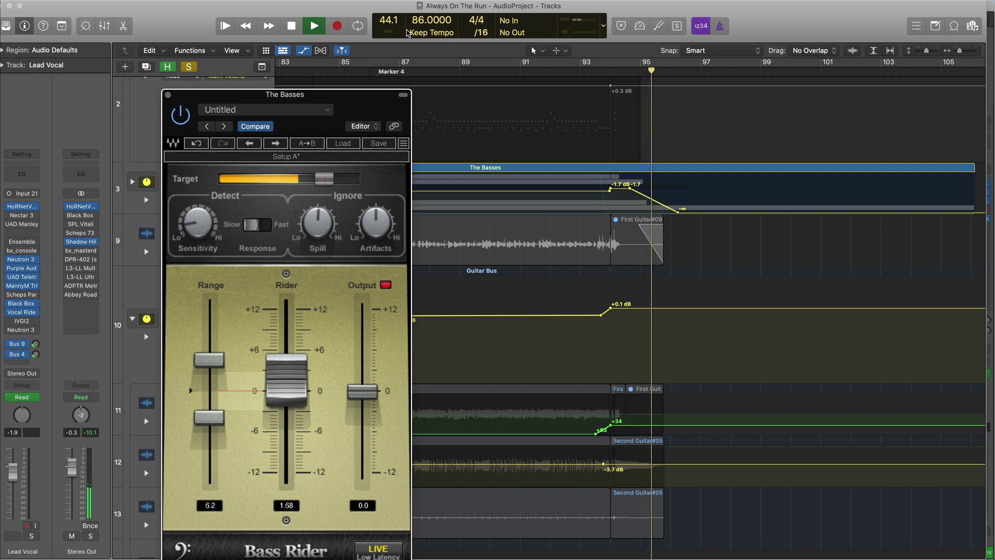
click(596, 72)
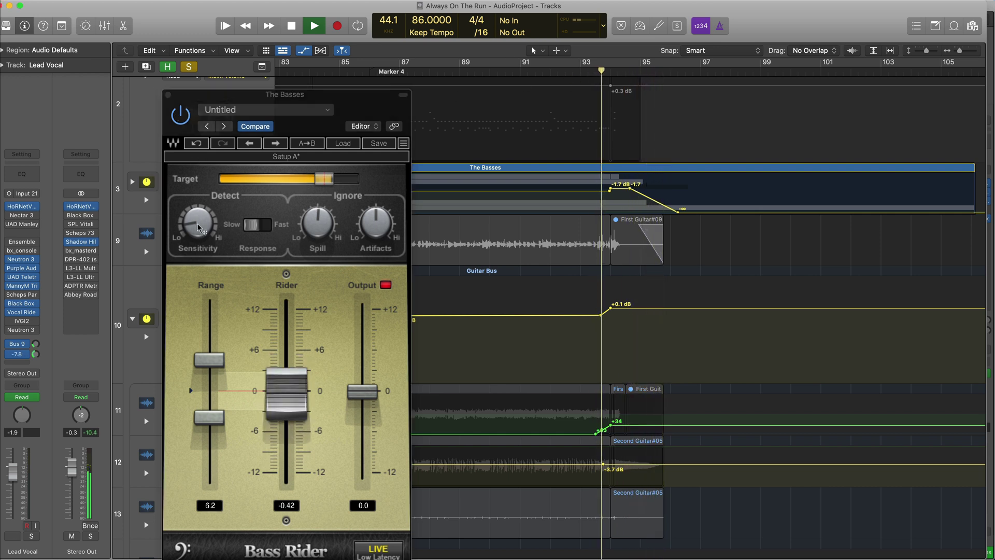
mouse_move(197, 223)
mouse_down()
mouse_move(198, 189)
mouse_move(197, 221)
mouse_up()
click(586, 71)
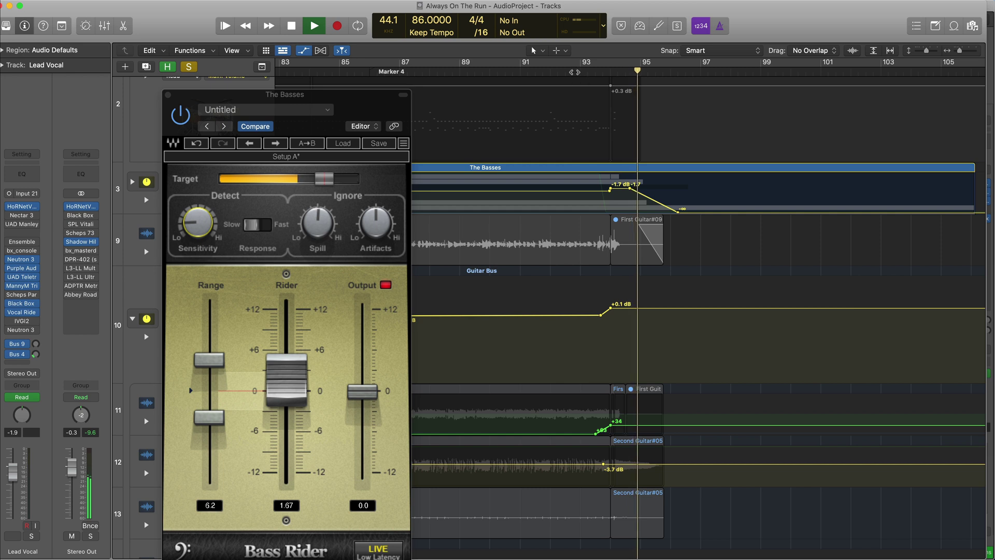
Compare the soloed ending from about bar 93 with Bass Rider bypassed and active, ending bypassed with playback stopped.
click(577, 71)
click(180, 115)
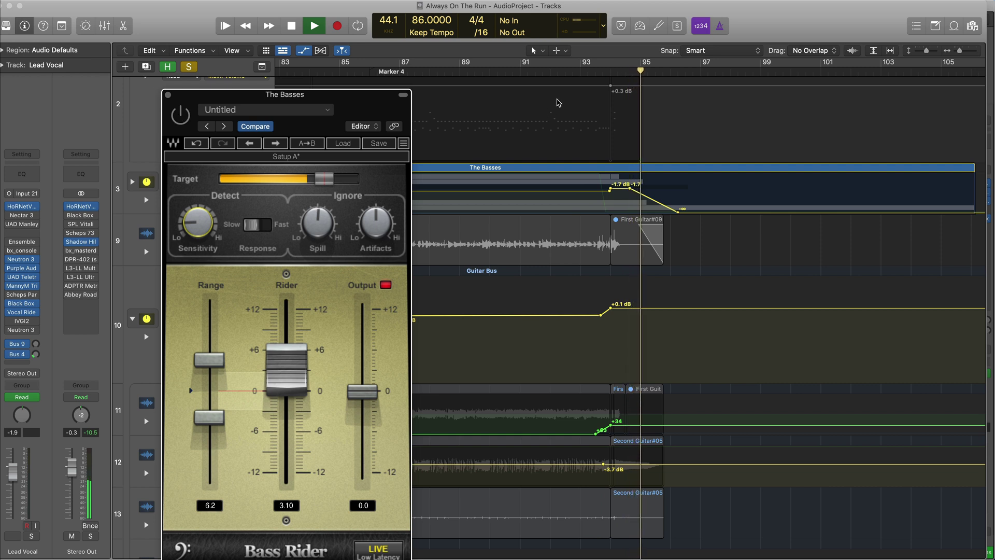
click(561, 72)
click(184, 117)
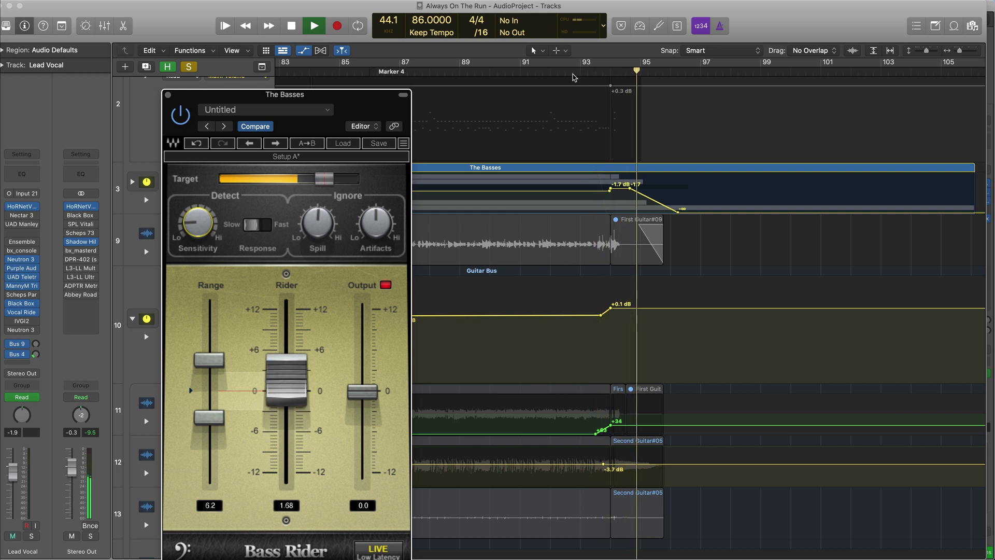
click(575, 76)
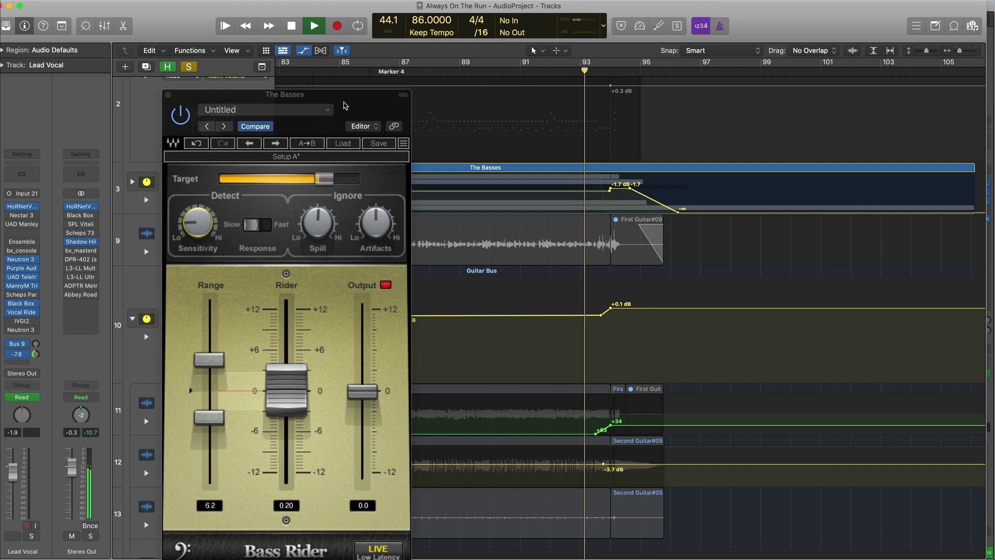
click(181, 115)
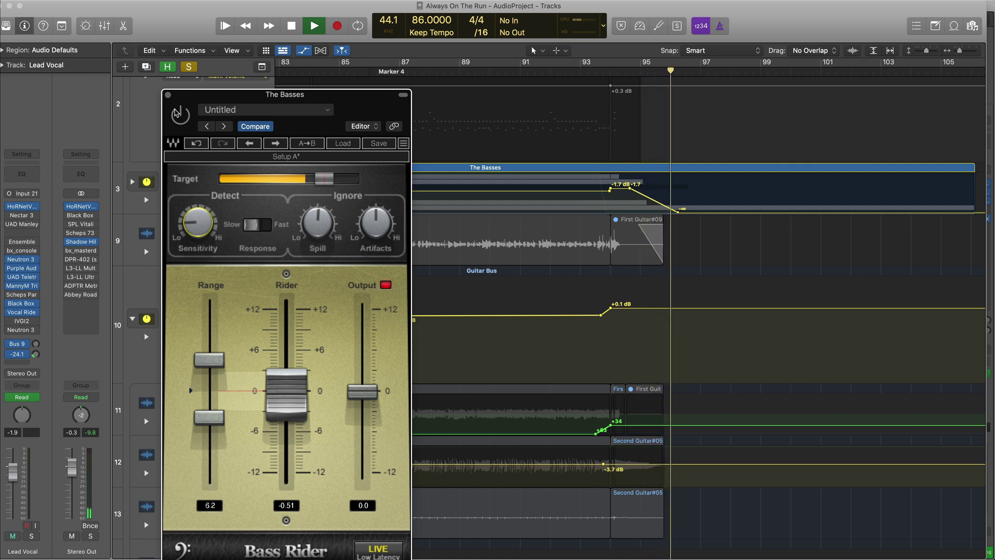
key(space)
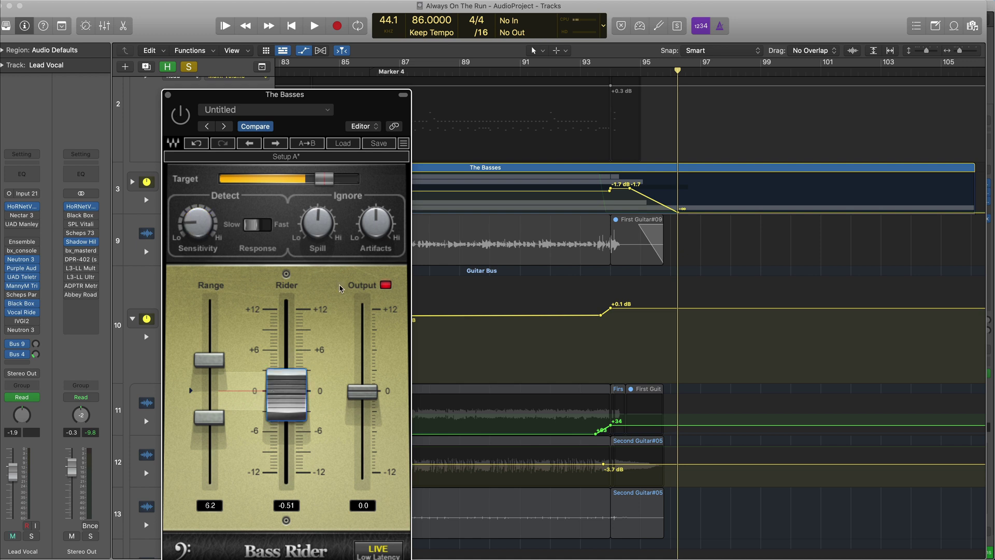
Place the Bass Rider window beside the arrangement and examine The Basses' volume automation from about bar 69 to 97 in a wider timeline view.
drag(369, 95, 994, 207)
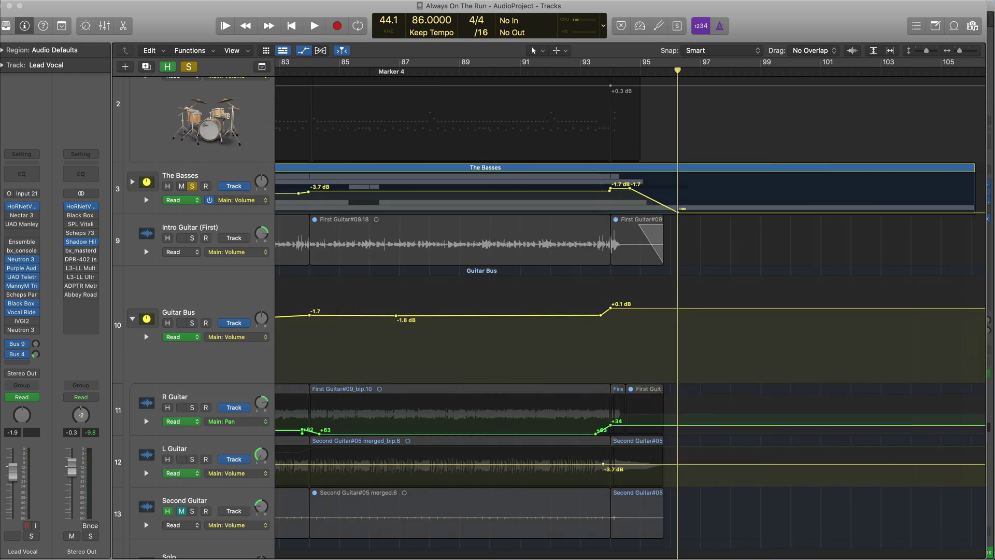
scroll(430, 233, left, 10)
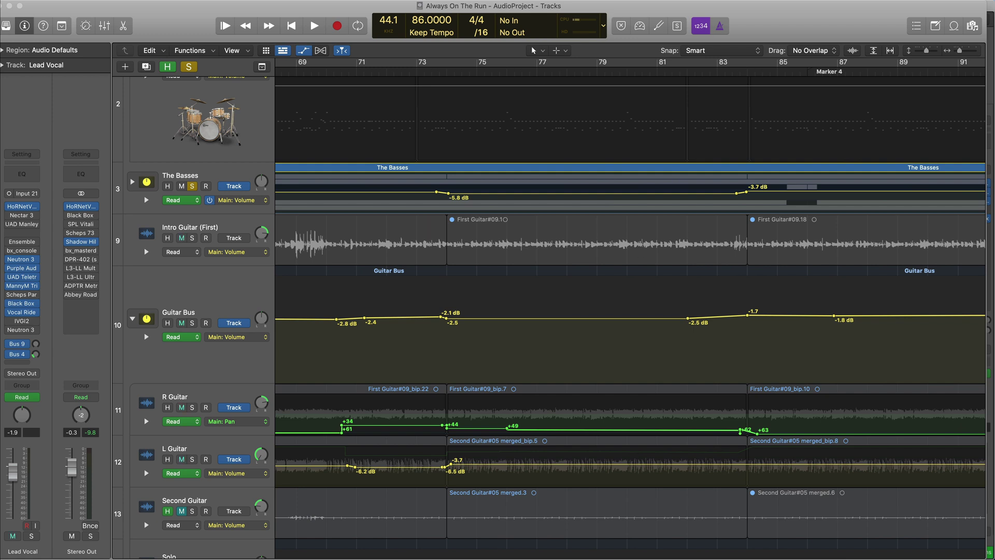
key(v)
drag(340, 52, 176, 45)
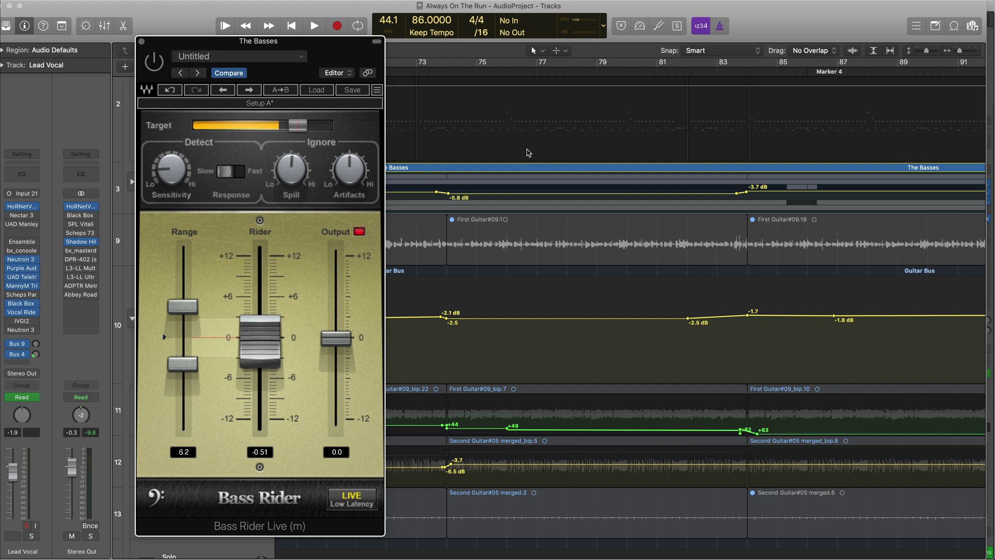
scroll(528, 152, right, 5)
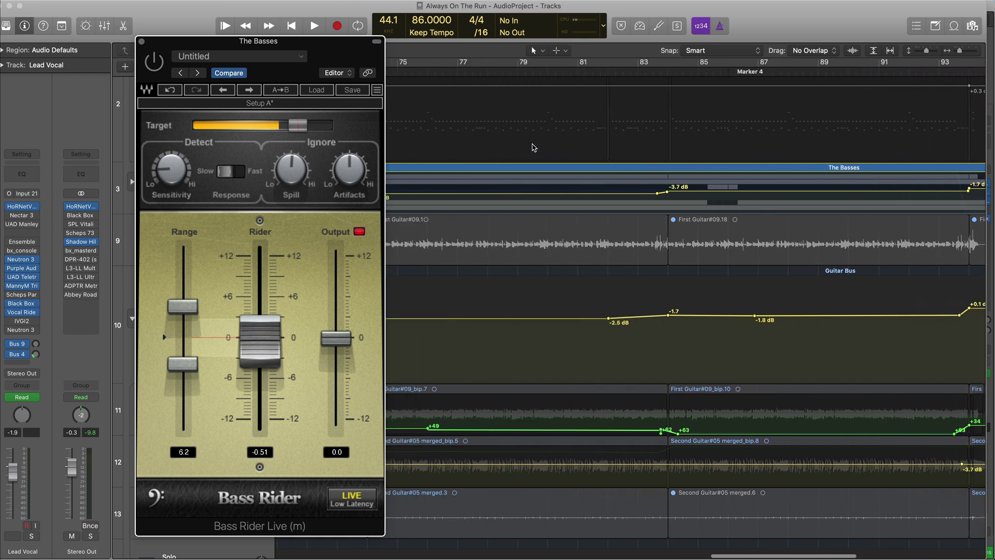
scroll(534, 148, left, 10)
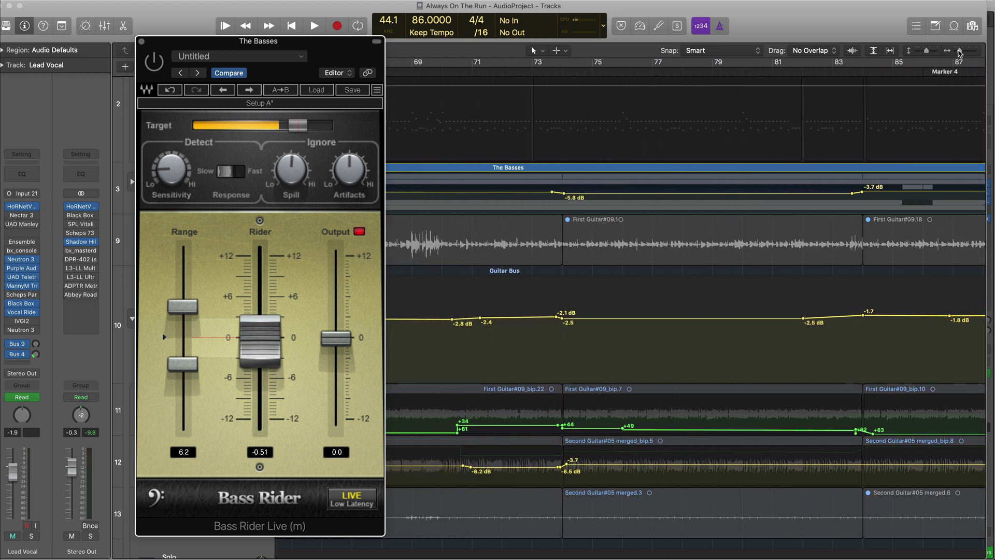
drag(959, 52, 954, 54)
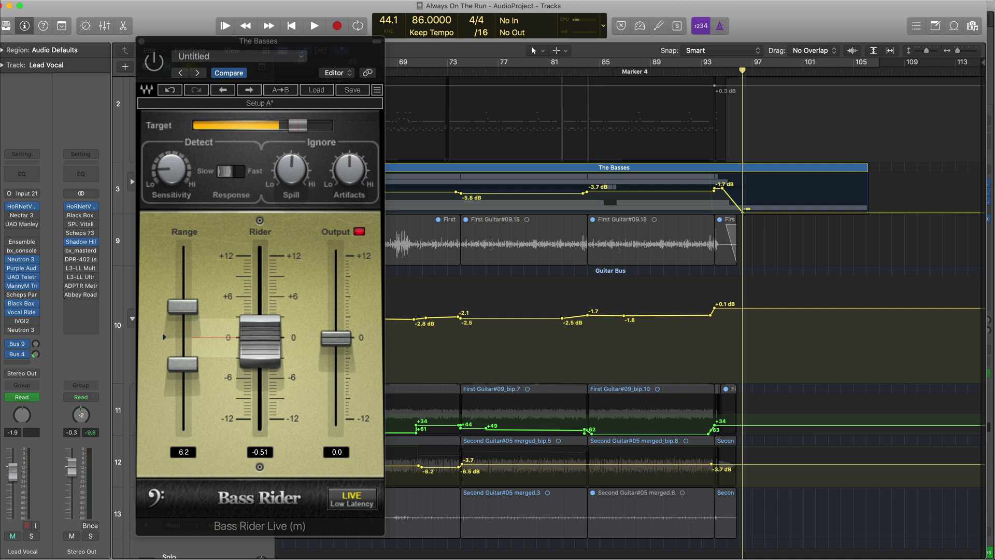
Place the Lead Vocal's Vocal Rider beside Bass Rider with playback stopped, and close both plug-in windows.
drag(556, 141, 413, 72)
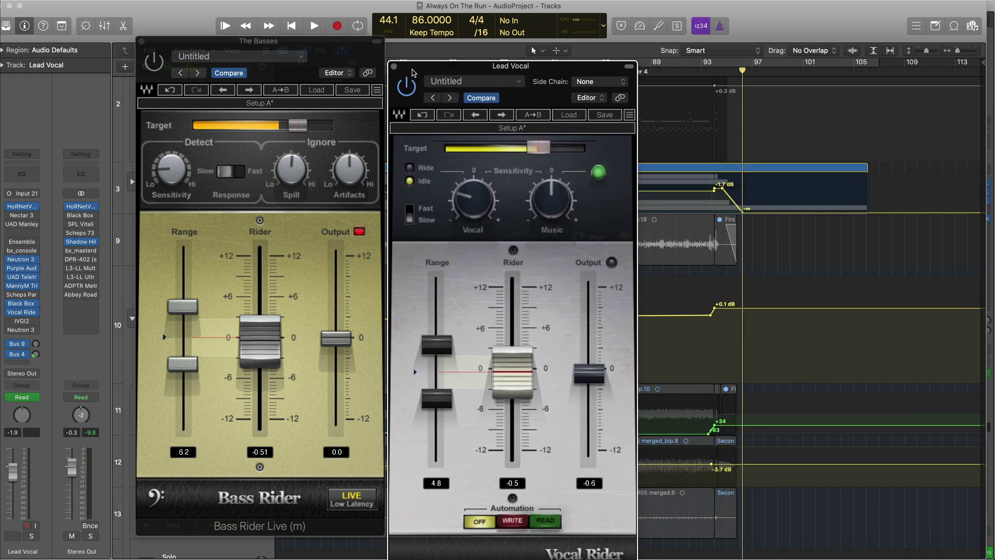
key(space)
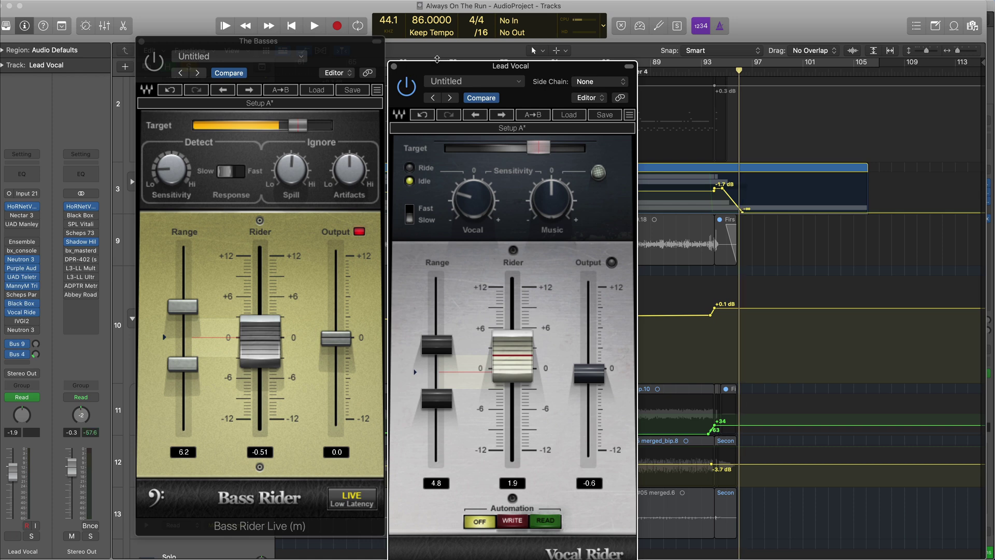
click(142, 41)
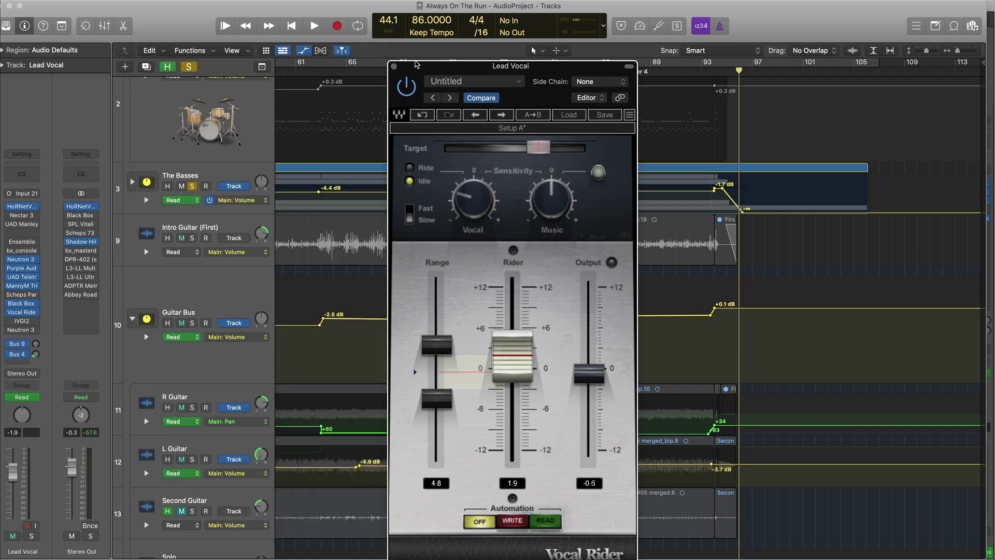
click(393, 68)
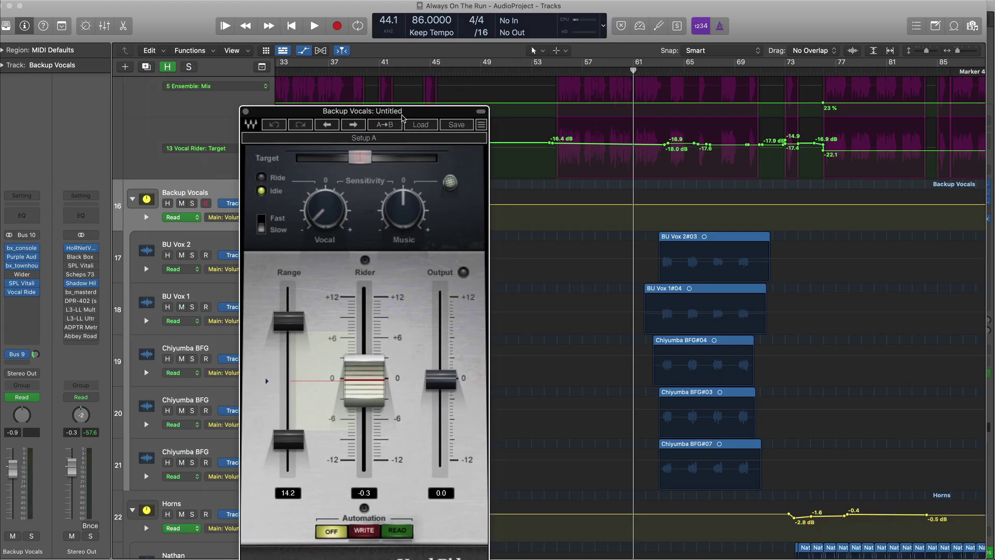
Solo the Backup Vocals track and play from about bar 61 with Vocal Rider active and bypassed, ending with playback stopped.
click(192, 203)
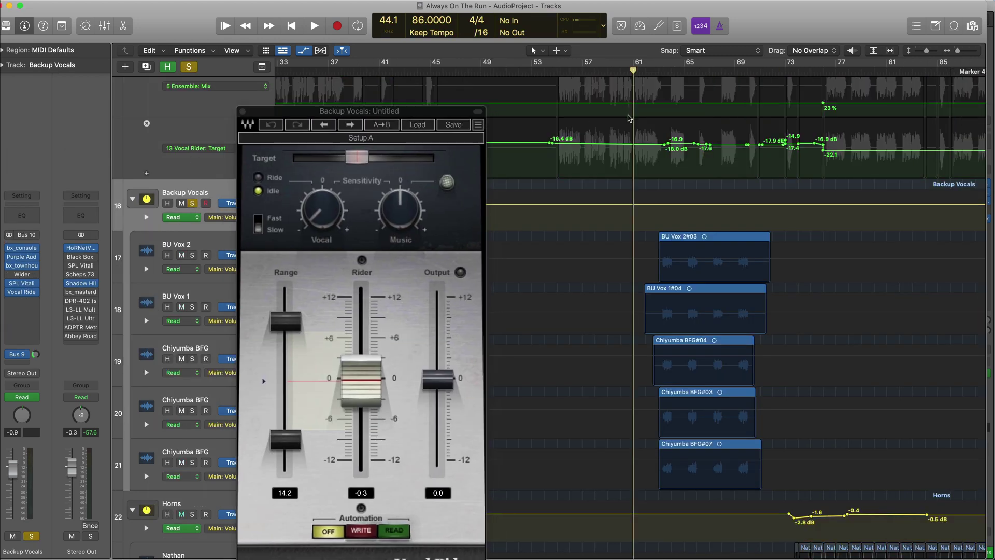
key(space)
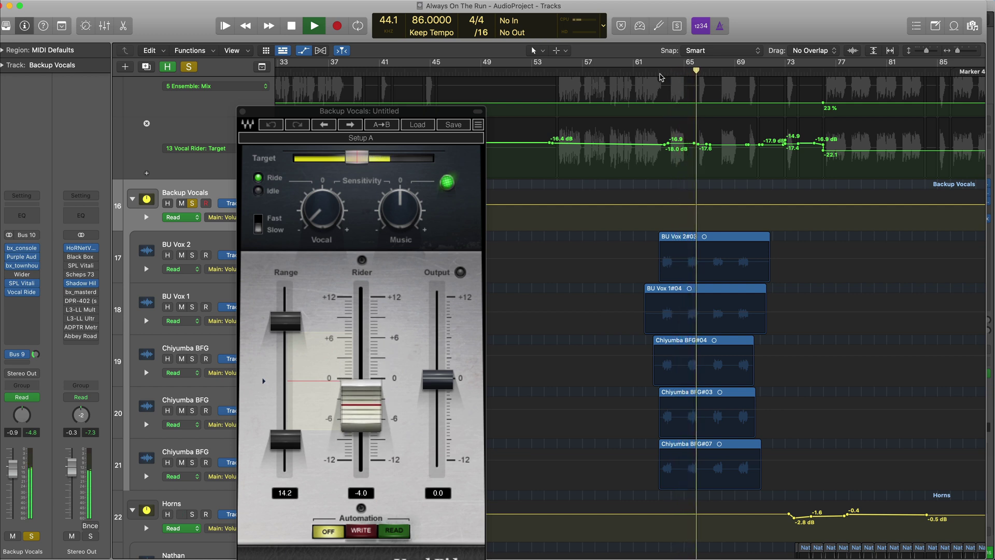
key(space)
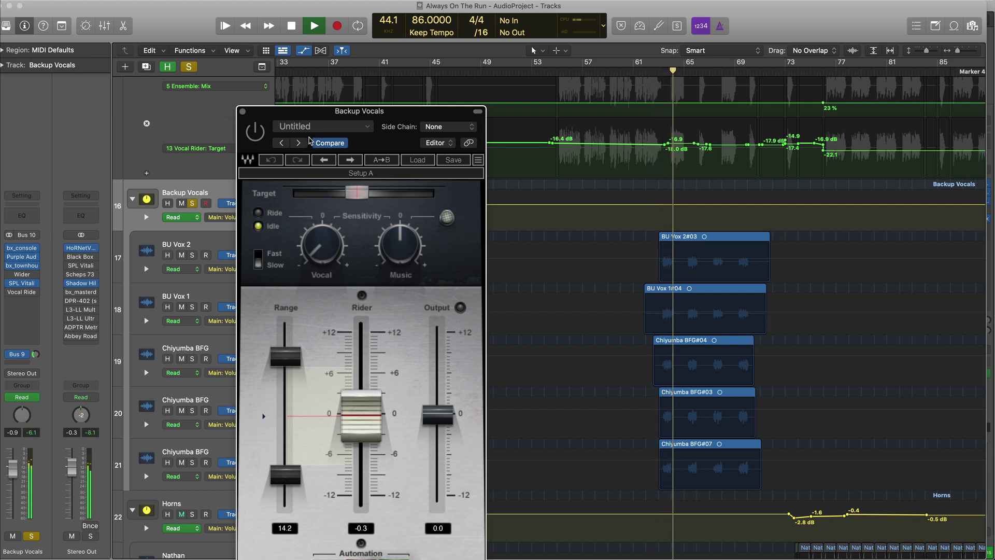
key(space)
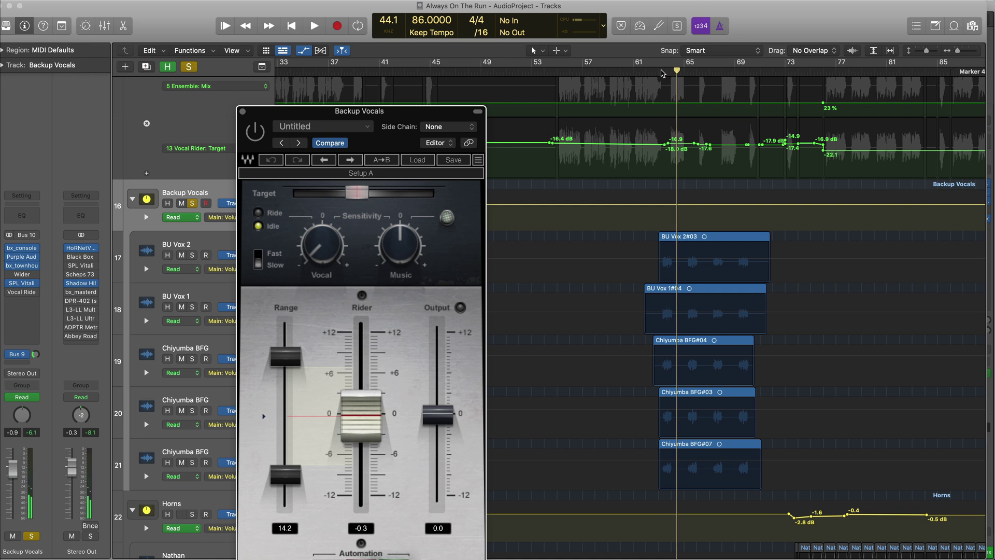
Set the Backup Vocals' Vocal Rider Target to -22.3 and replay from about bar 63 with the plug-in active.
click(660, 71)
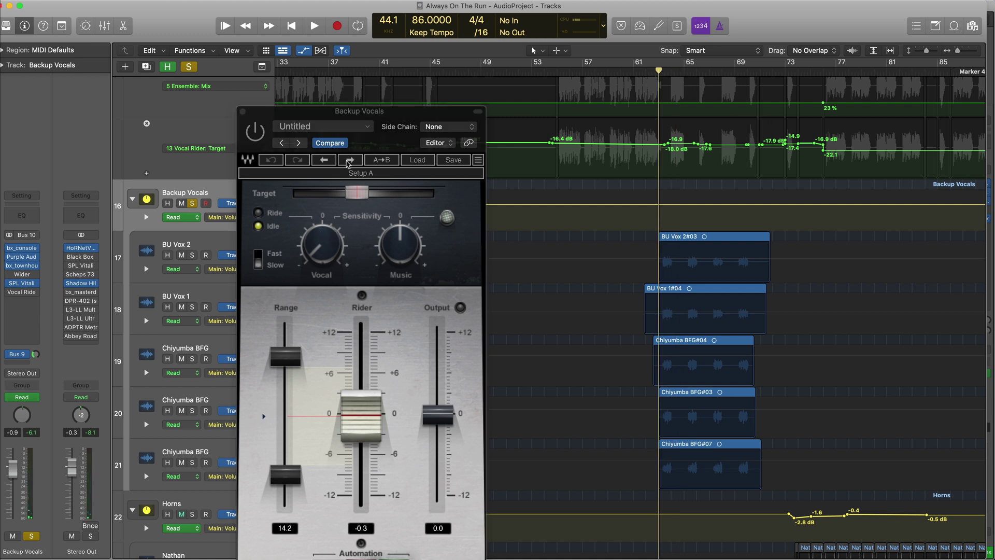
click(358, 193)
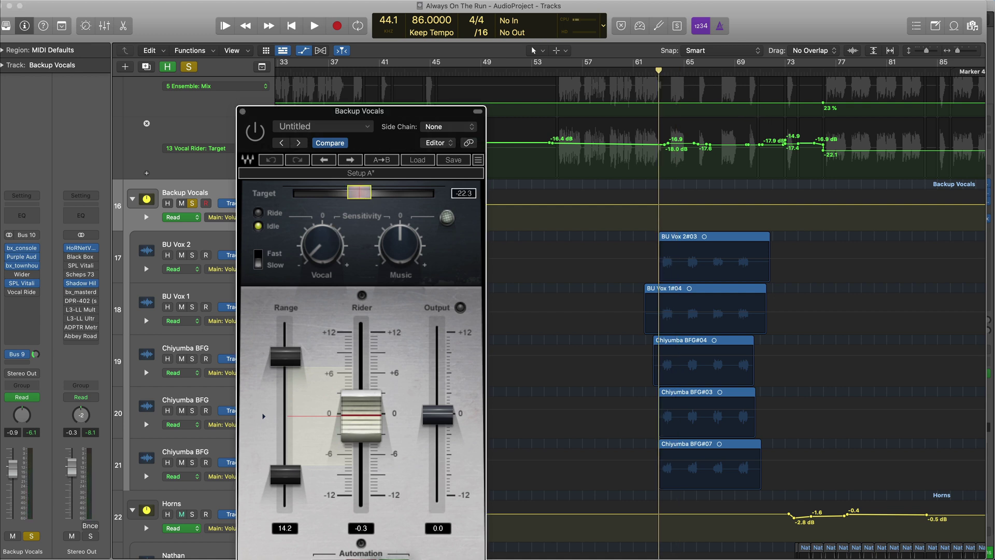
key(space)
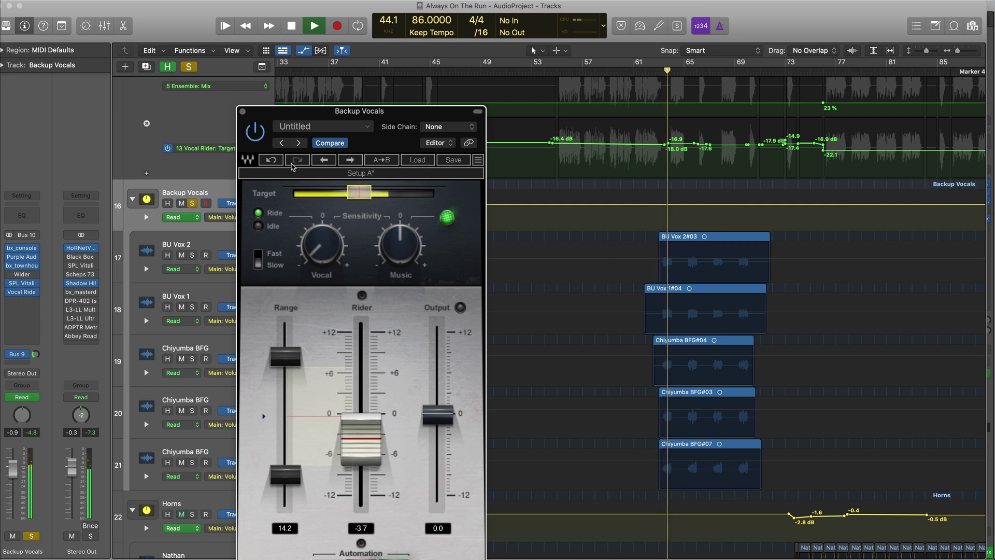
mouse_move(346, 193)
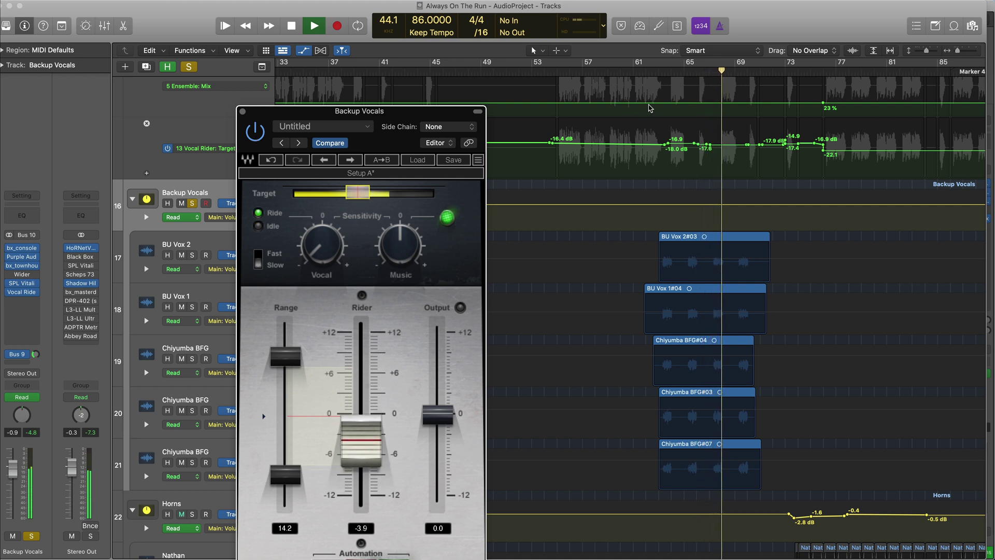
Replay the Backup Vocals from about bar 62, alternating Vocal Rider between bypassed and active, and leave it active.
click(657, 71)
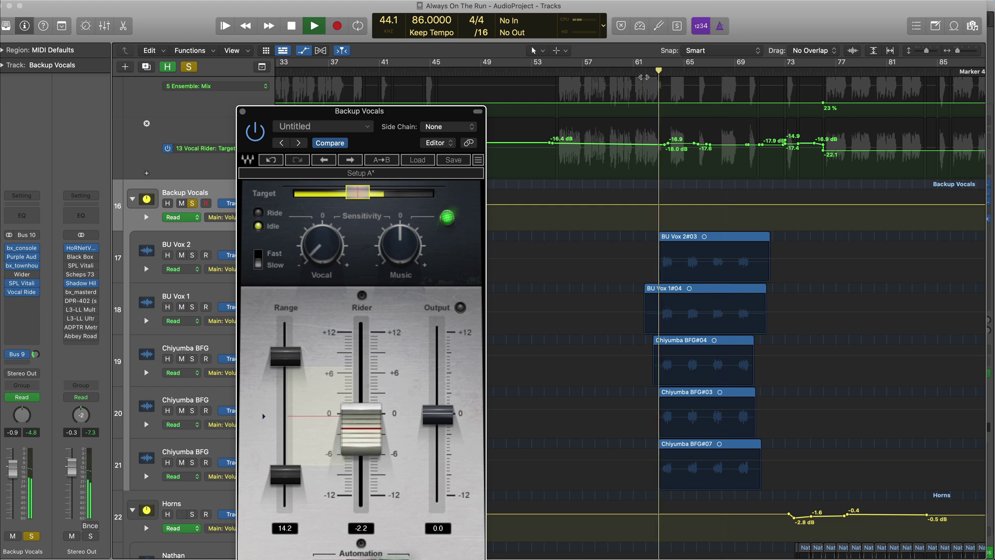
click(257, 132)
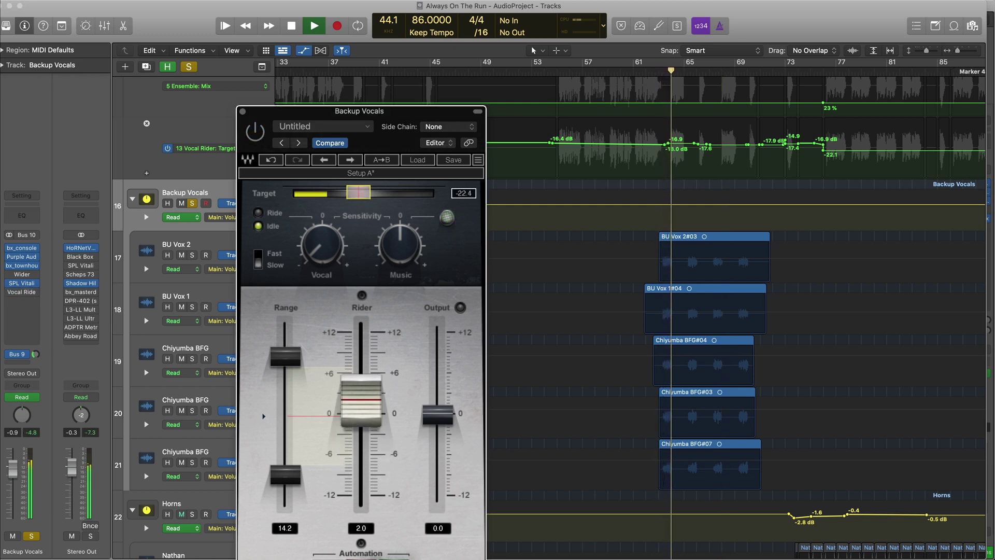
click(261, 140)
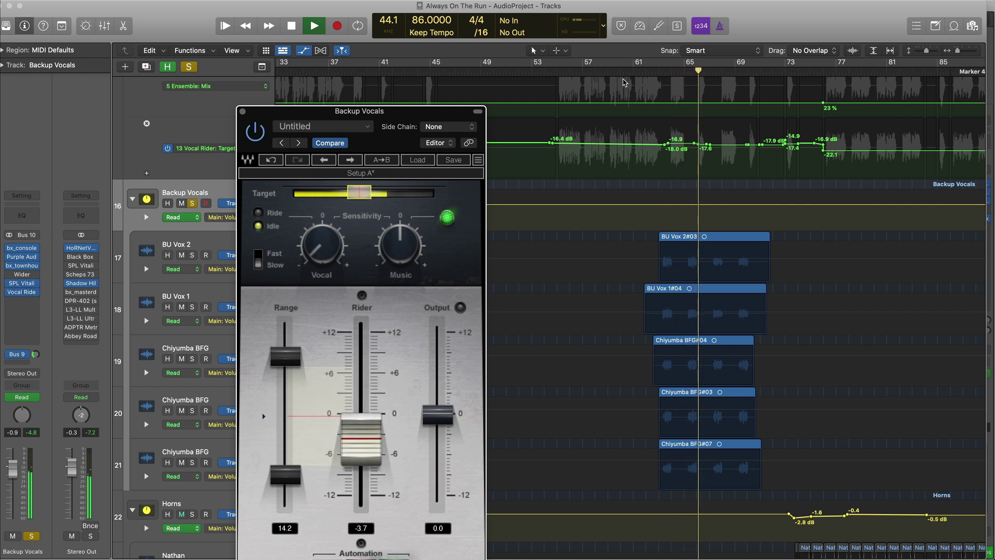
click(646, 72)
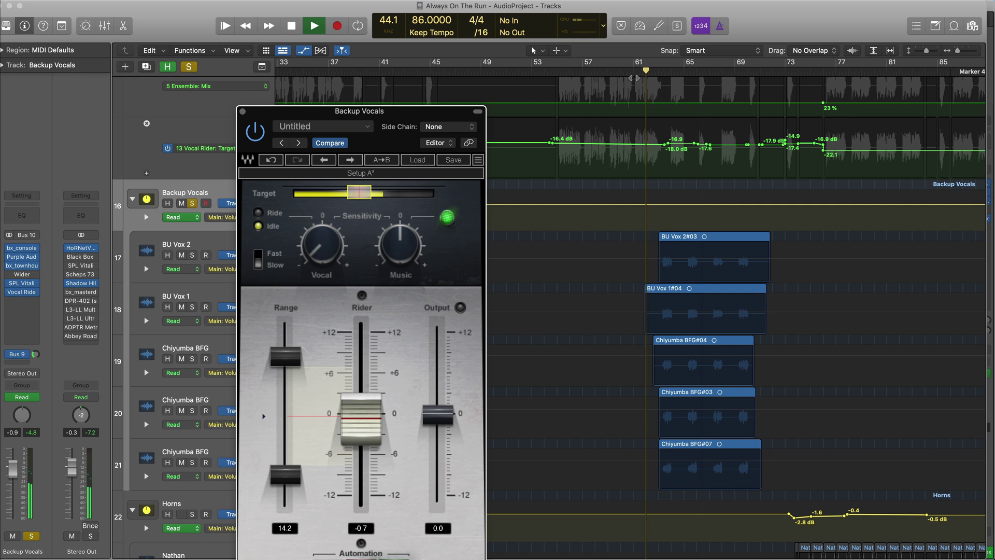
click(261, 137)
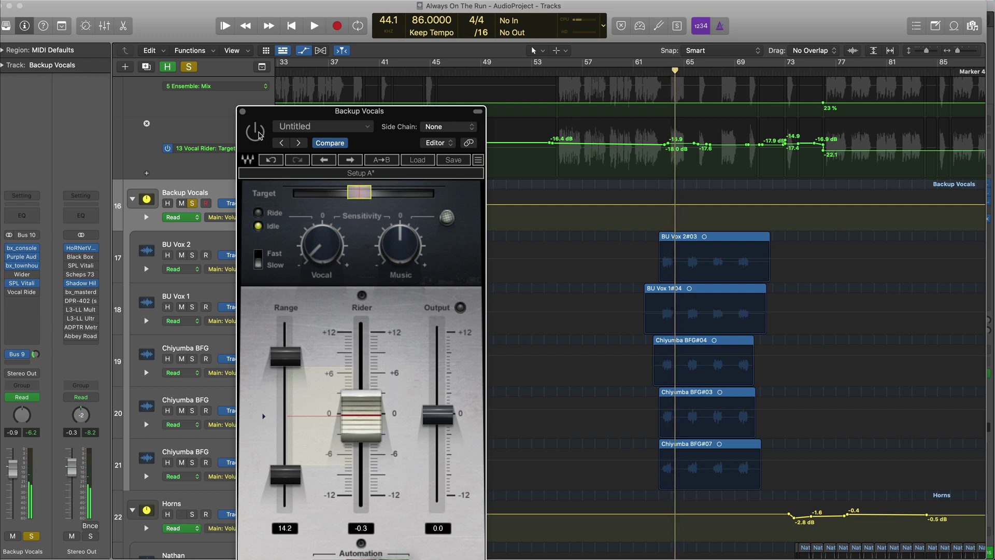
click(261, 137)
click(646, 73)
key(space)
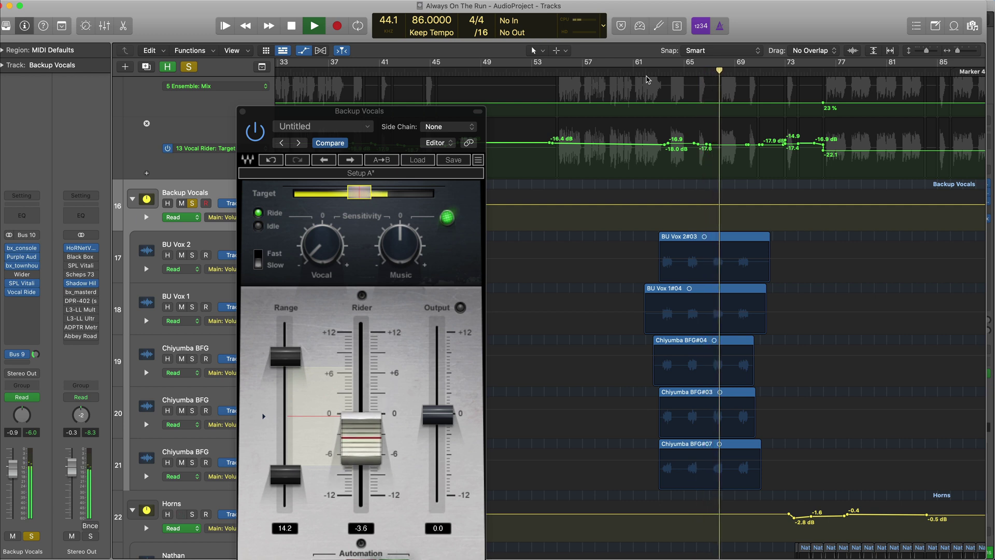
Replay the Backup Vocals from about bar 62 with Vocal Rider bypassed, and clear the solo to bring in the full mix.
key(space)
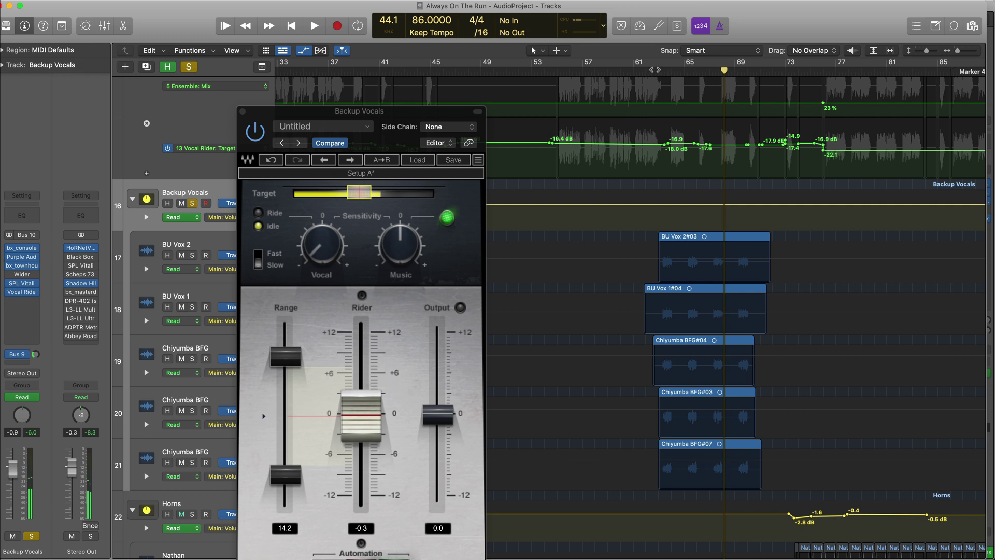
click(656, 70)
drag(267, 145, 266, 144)
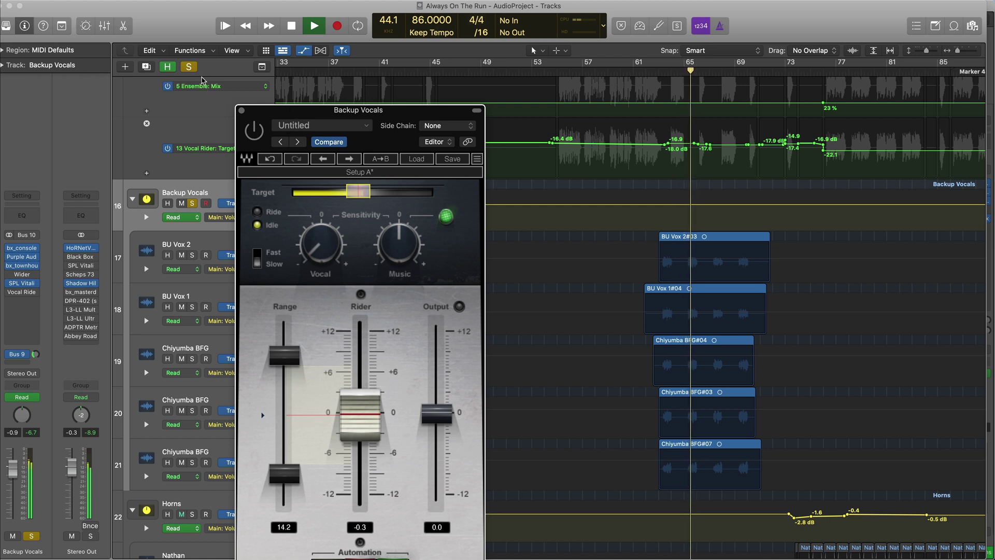
click(188, 66)
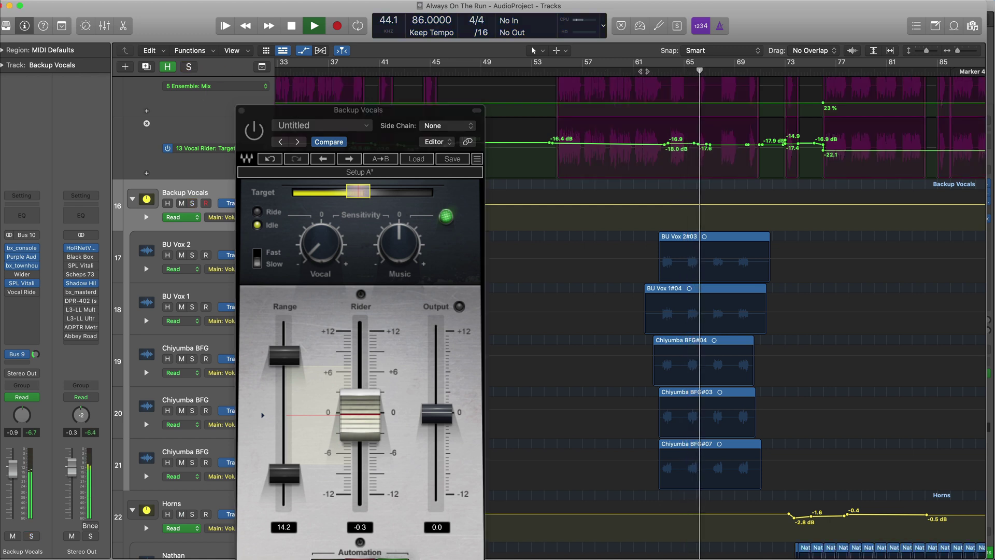
Activate Vocal Rider in the full mix, replay from about bar 65, bypass the plug-in for comparison and stop playback.
click(261, 138)
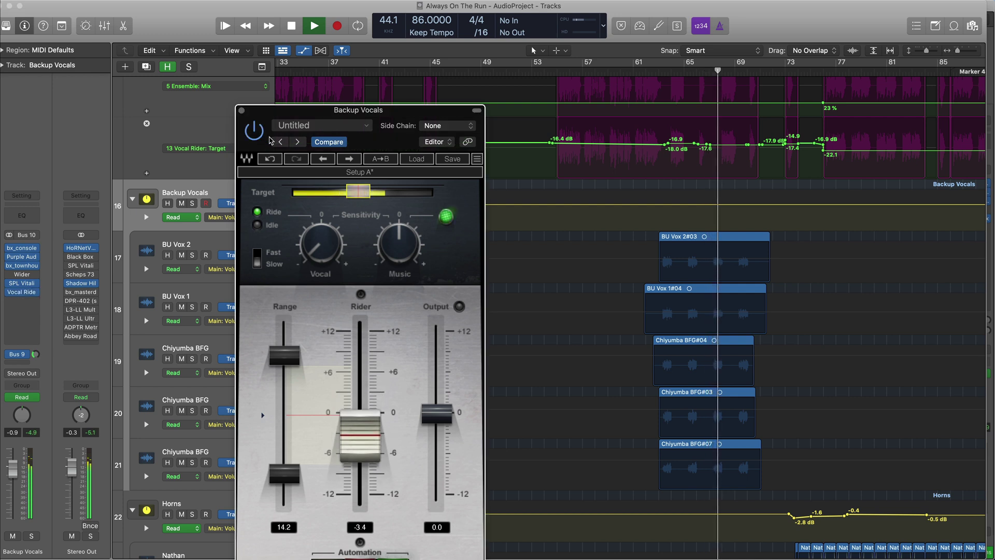
click(703, 71)
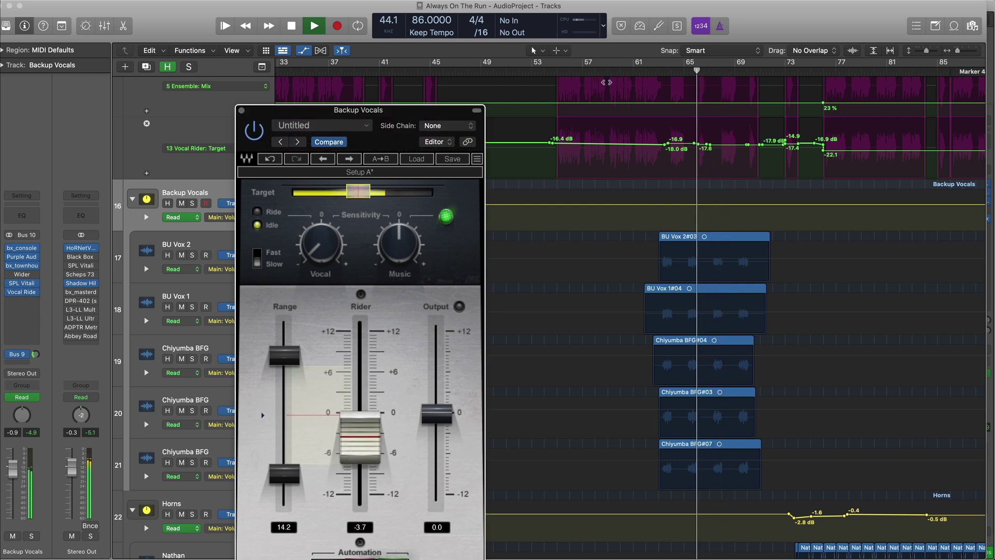
click(252, 135)
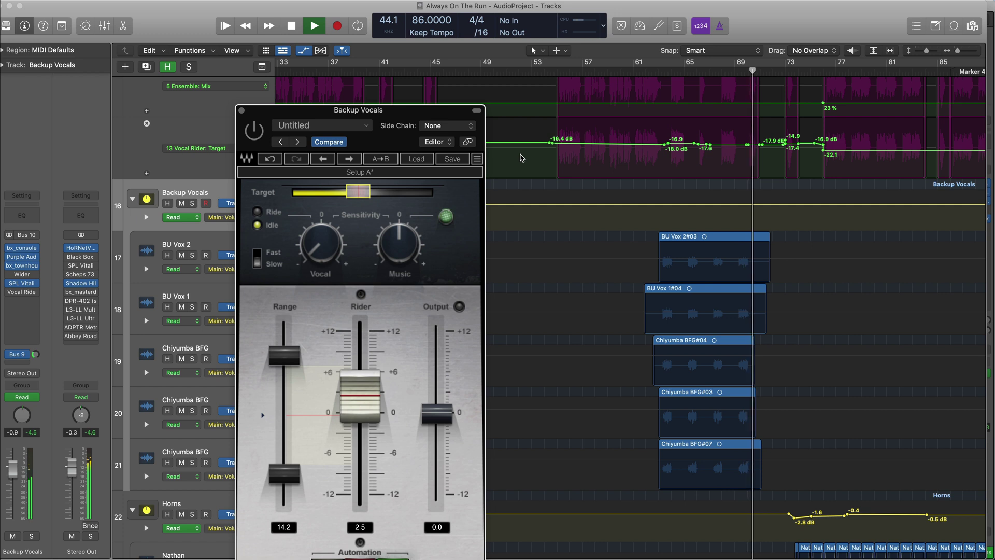
key(space)
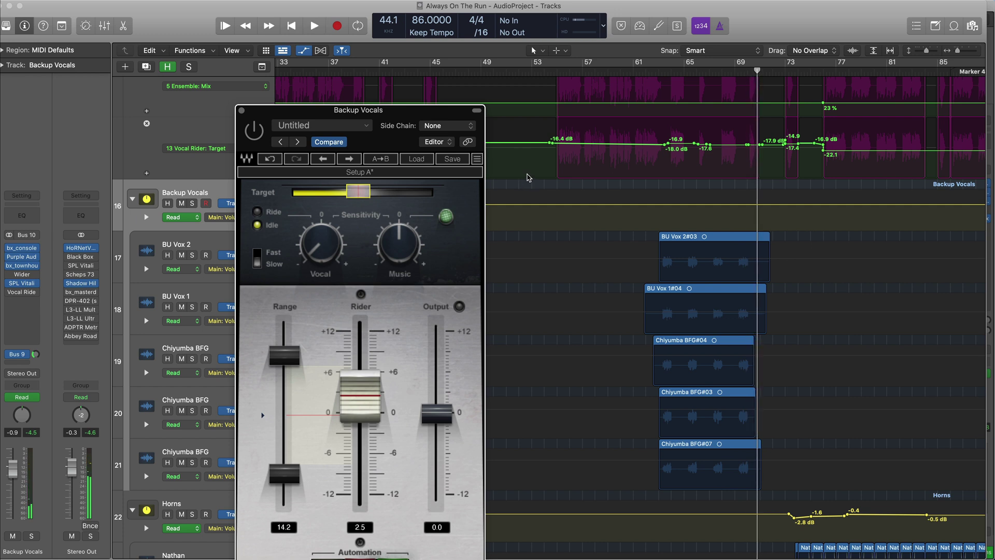
Play the full mix from about bar 62 with Vocal Rider active, switching it to bypassed and back to active.
click(649, 74)
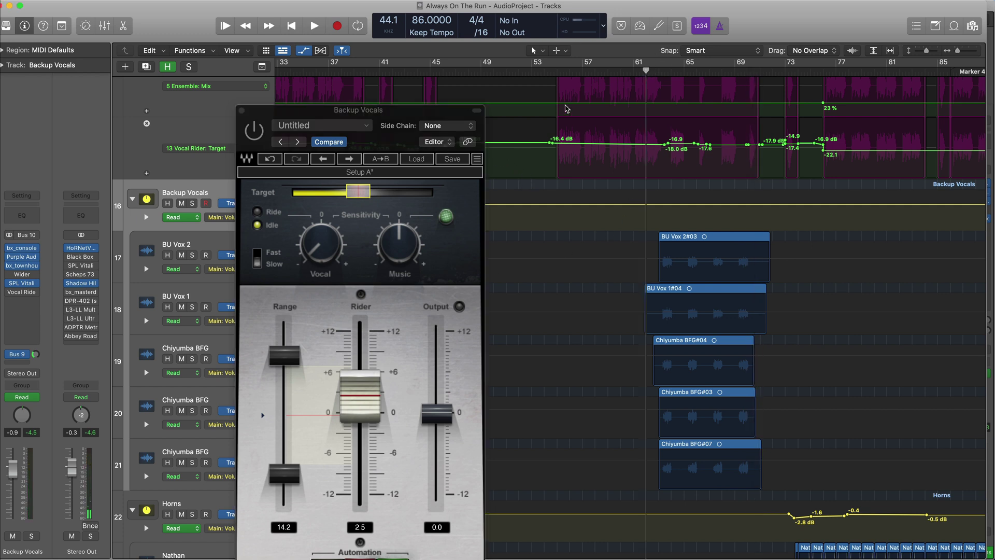
click(656, 72)
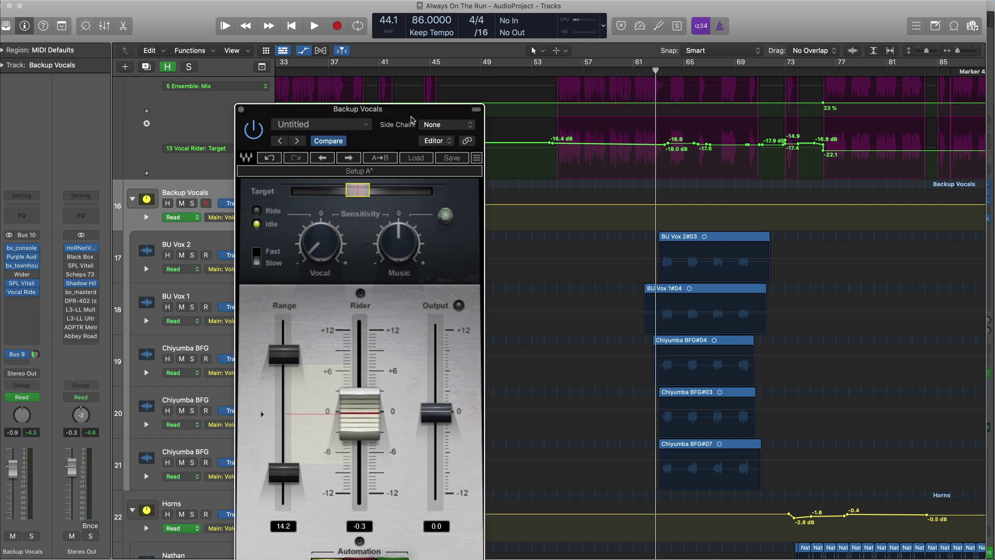
drag(431, 148, 391, 129)
key(space)
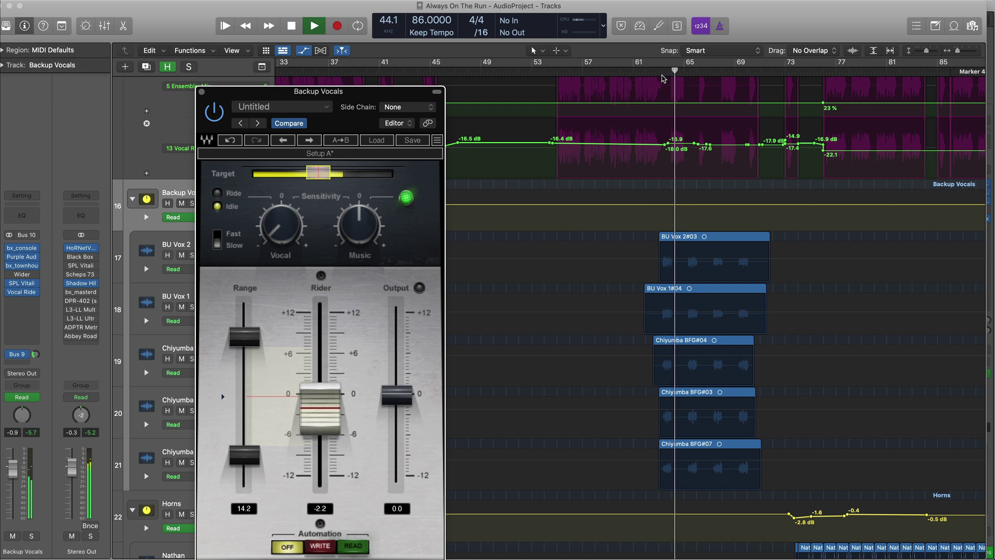
click(213, 113)
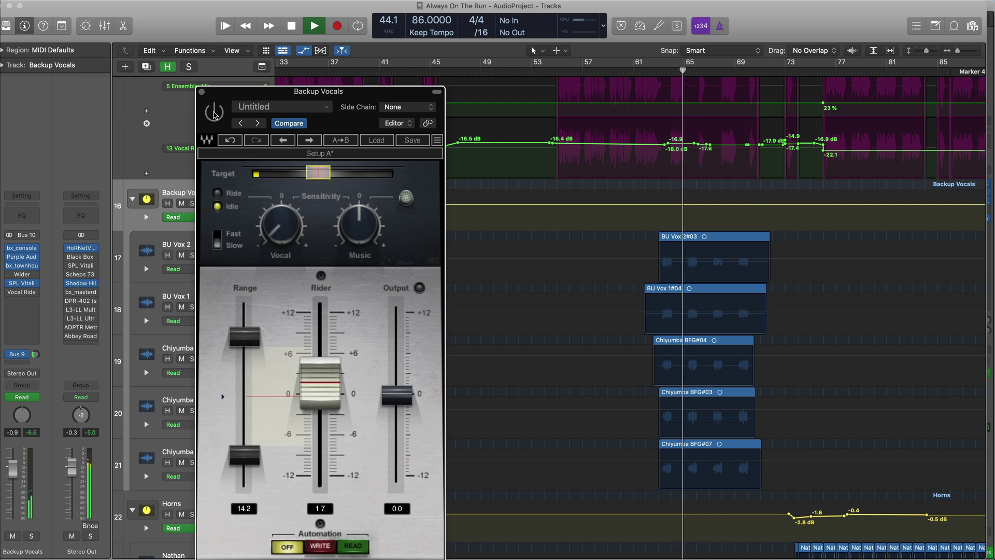
click(214, 113)
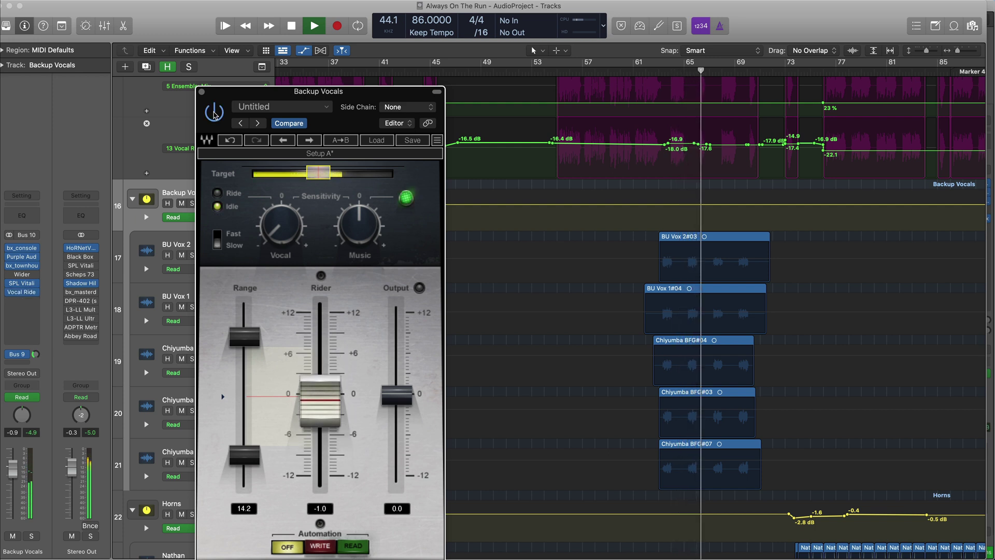
Replay the mix from about bar 65, bypassing and reactivating Vocal Rider, stop playback and close the plug-in window.
click(682, 73)
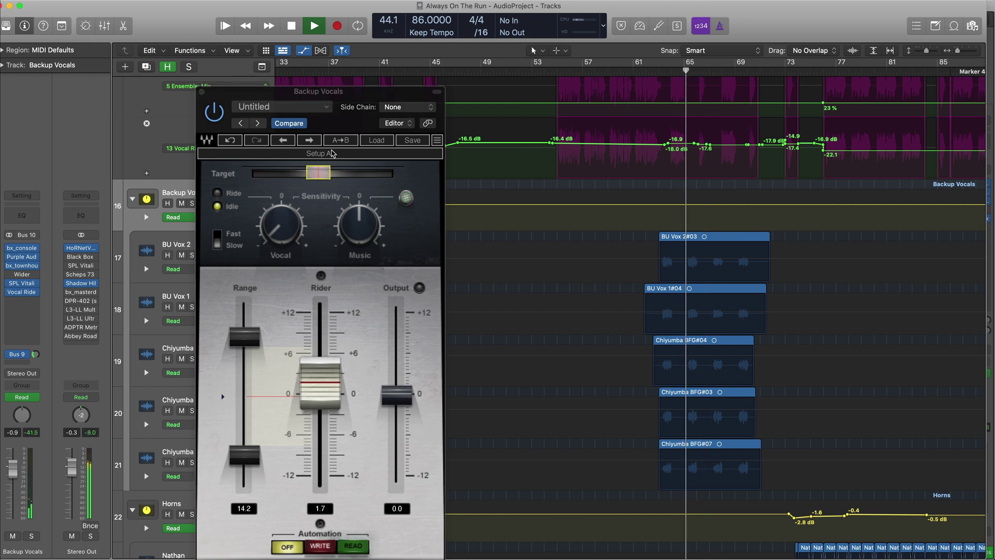
click(216, 115)
click(218, 116)
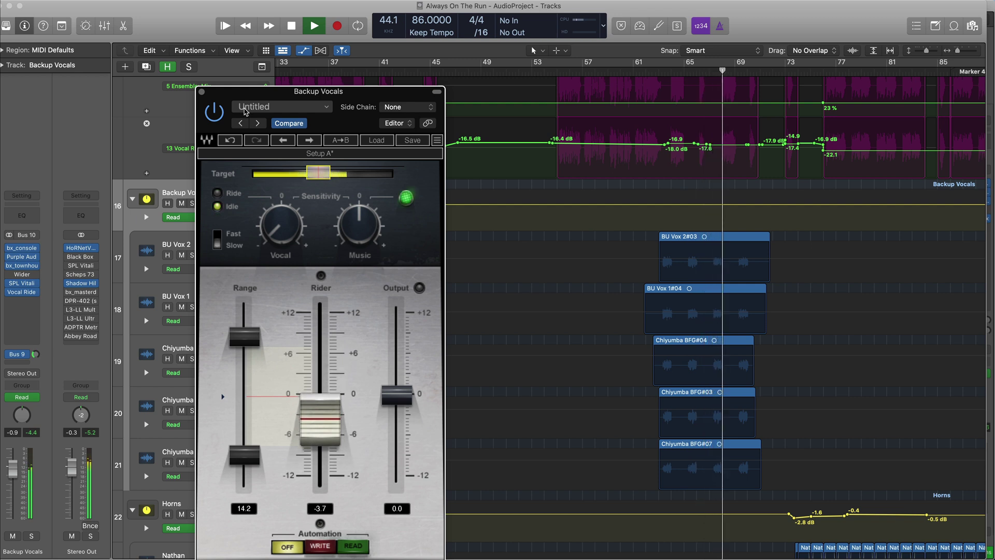
key(space)
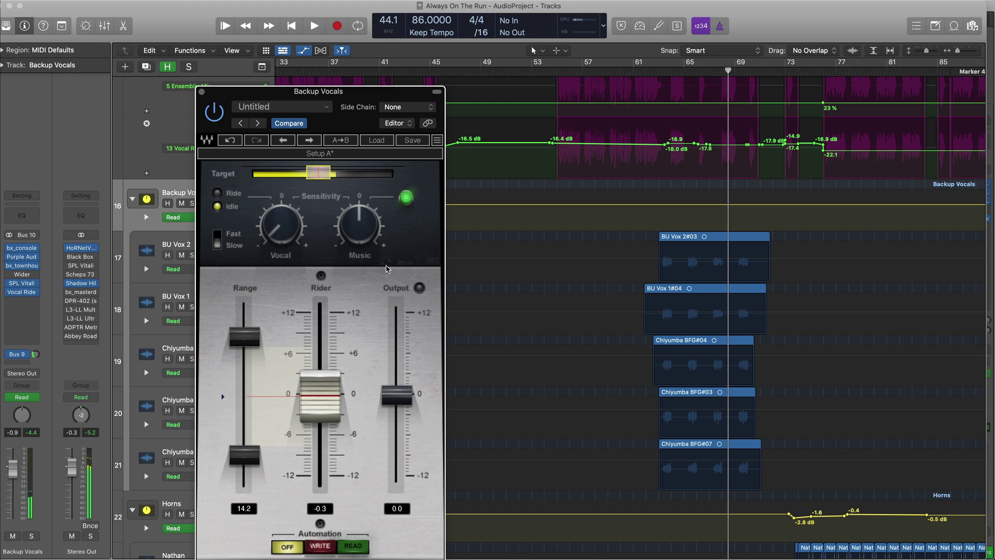
drag(376, 92, 410, 70)
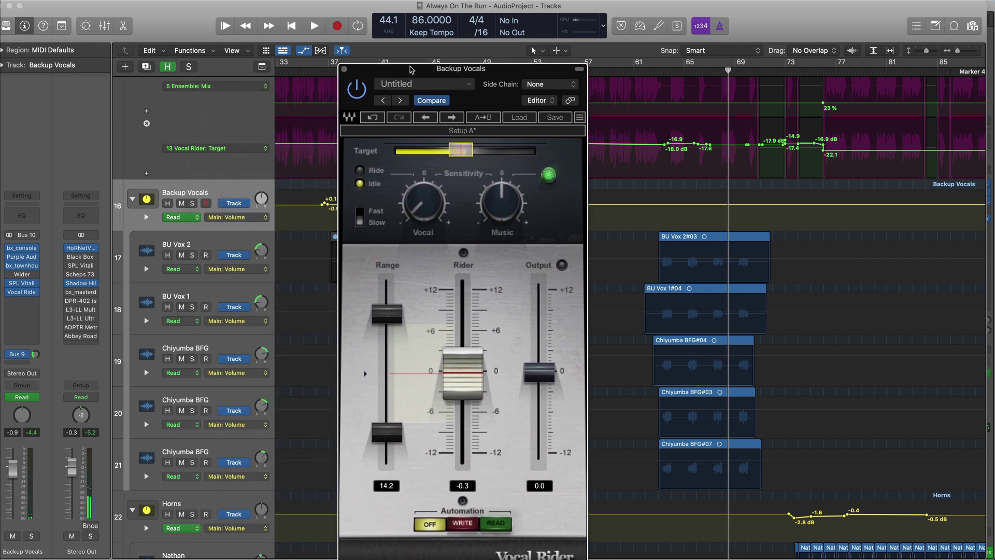
click(345, 69)
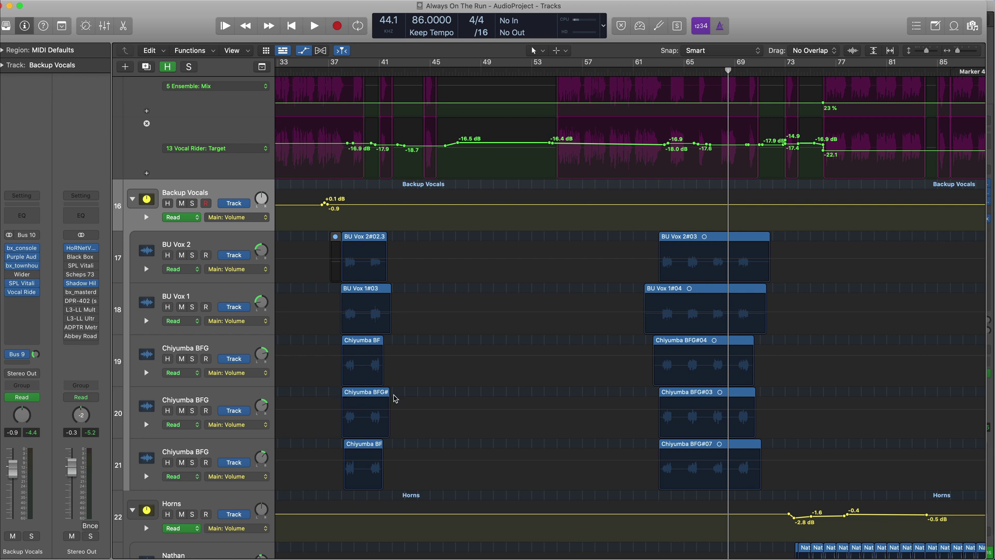
Examine the automation curves across the backup vocal, lead vocal, guitar, bass and drum tracks along the song.
scroll(556, 444, up, 2)
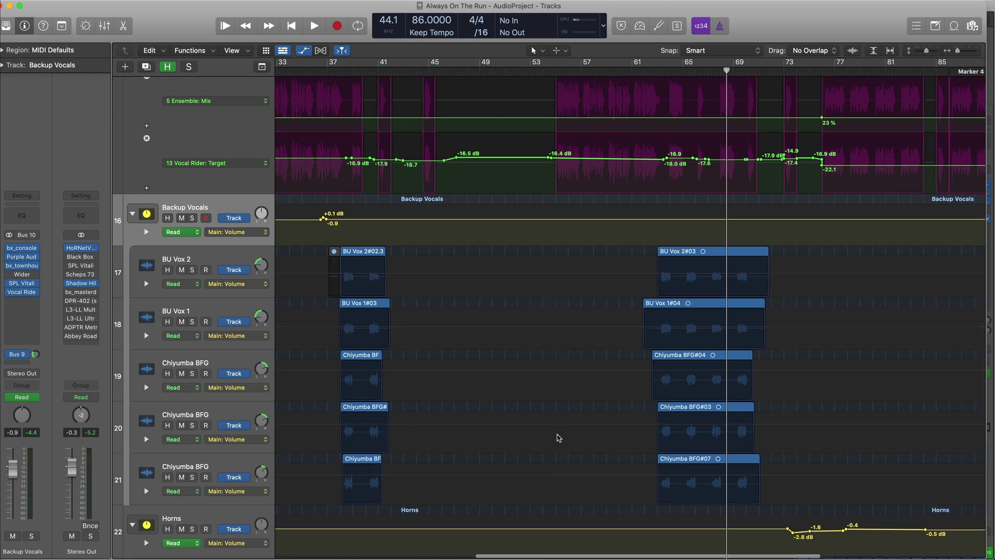
scroll(522, 411, left, 10)
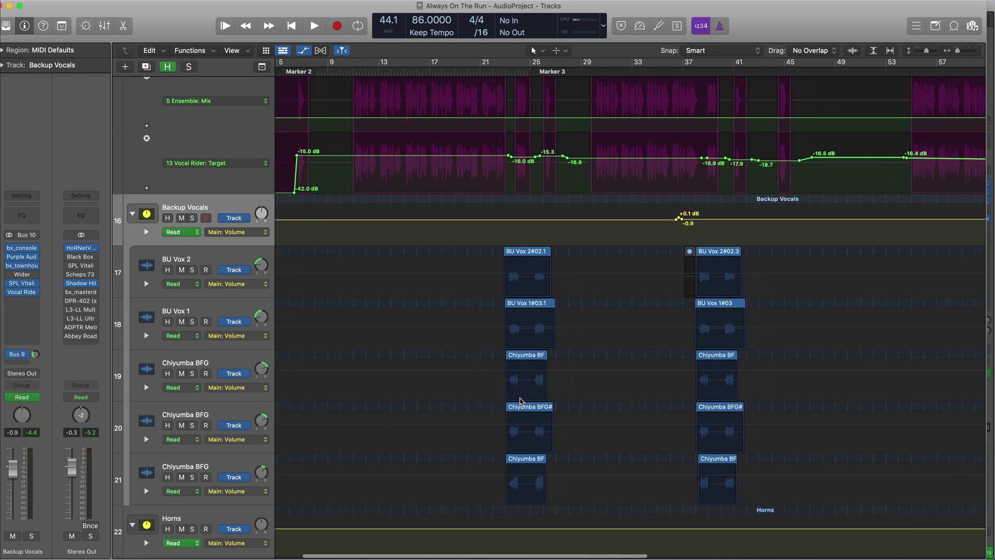
scroll(520, 401, right, 4)
scroll(569, 311, up, 10)
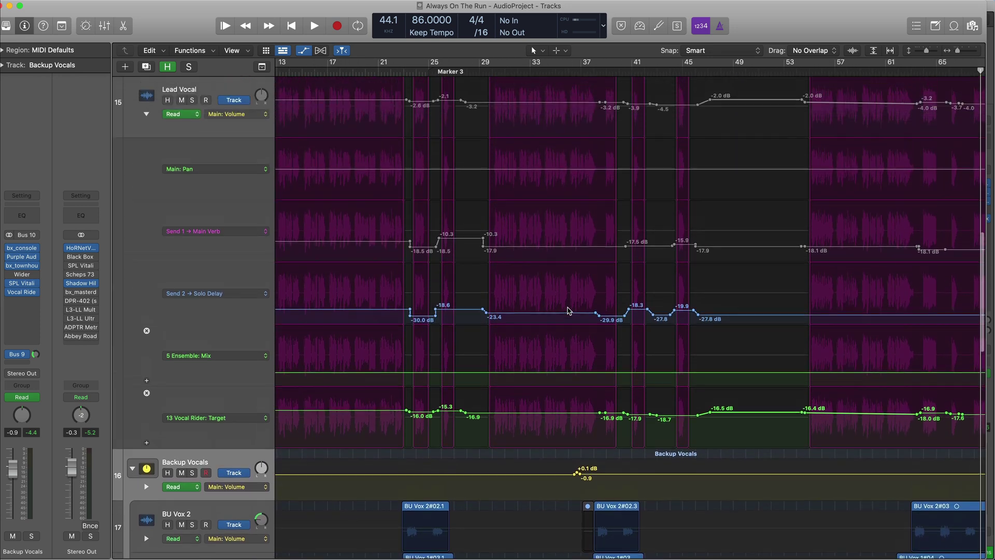
scroll(569, 311, up, 2)
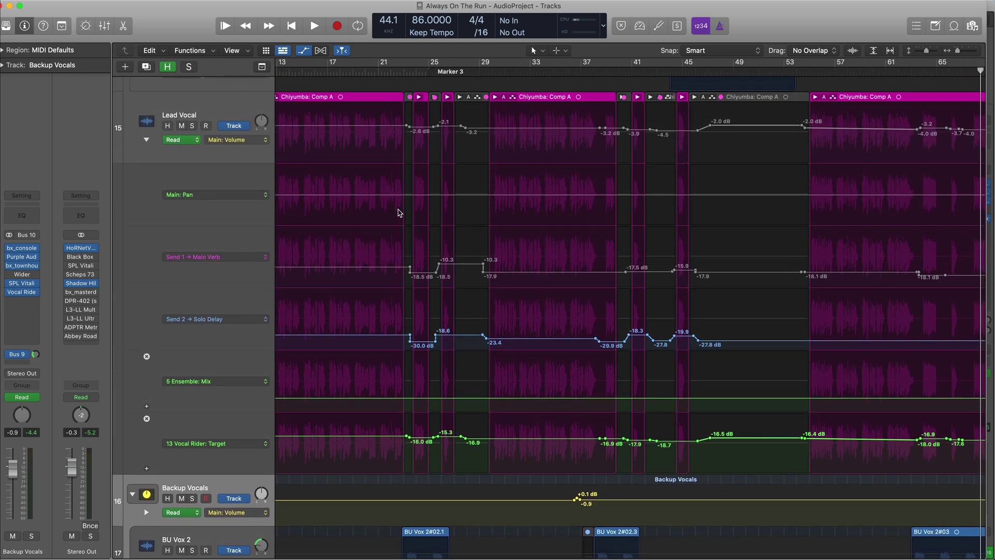
scroll(551, 182, up, 15)
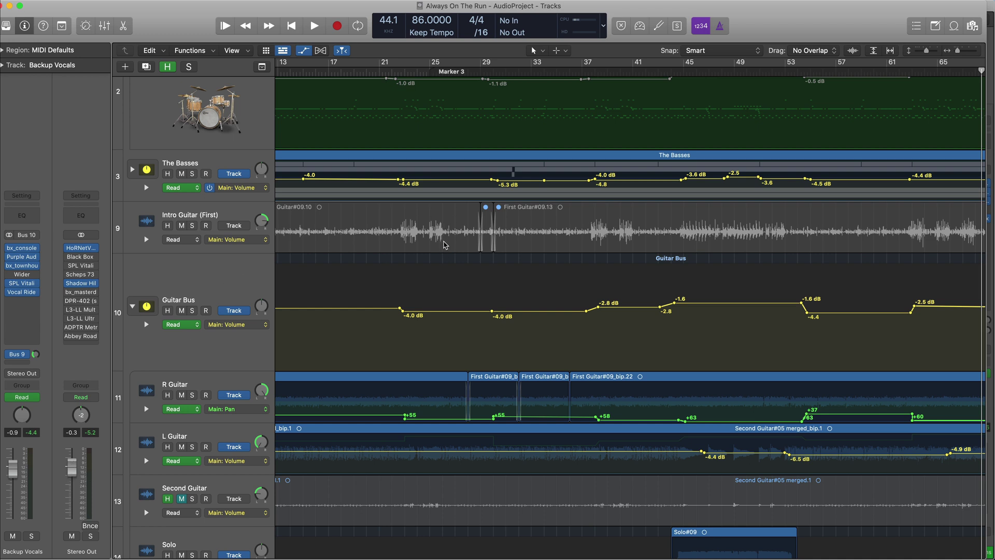
scroll(444, 245, right, 15)
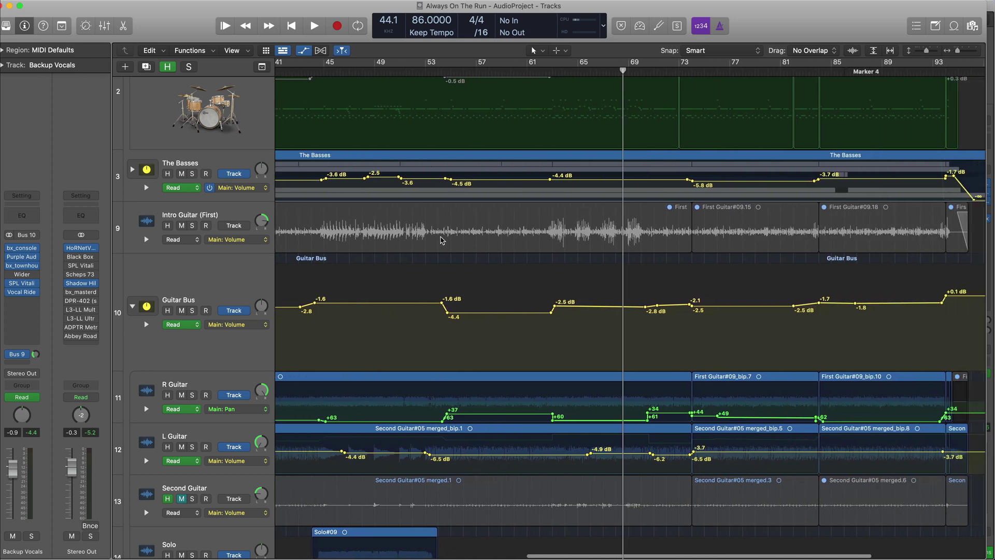
scroll(399, 213, left, 12)
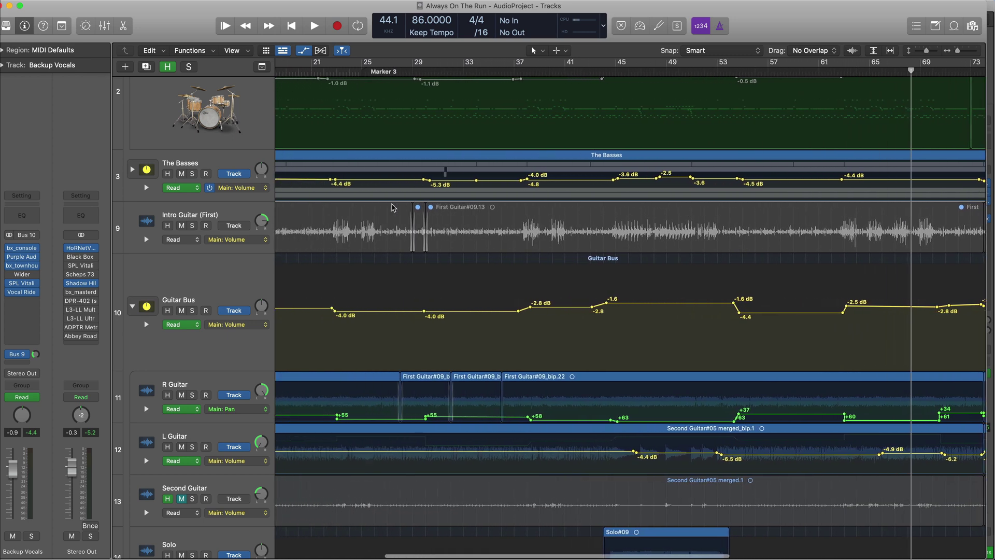
scroll(393, 208, left, 3)
scroll(188, 326, down, 5)
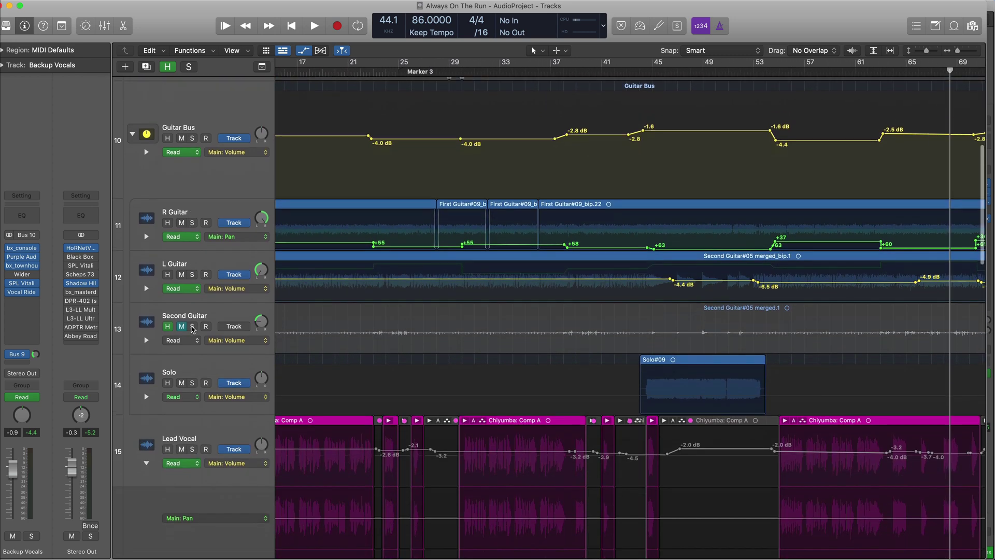
scroll(394, 260, up, 10)
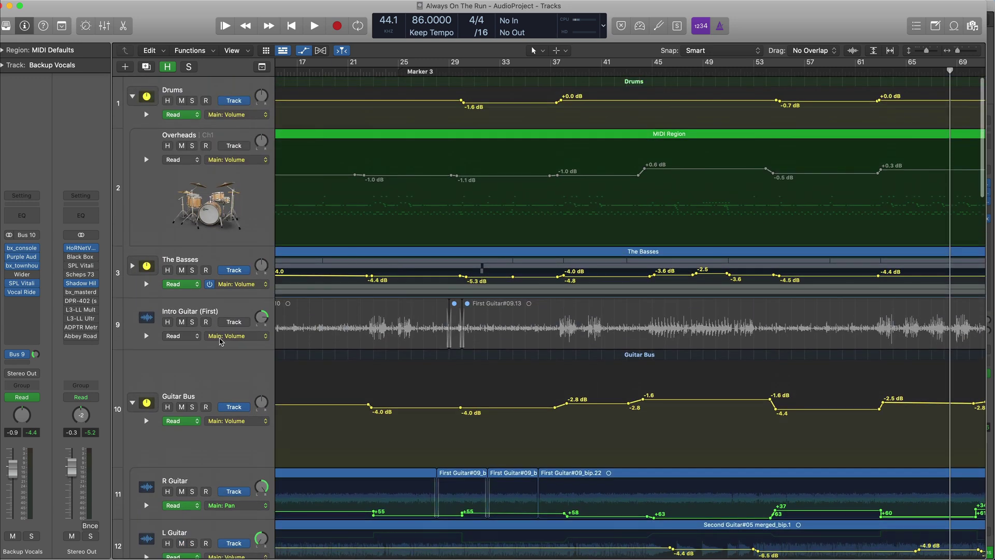
Reopen the Backup Vocals' Vocal Rider and position its window so the entire plug-in is visible over the track headers.
click(21, 294)
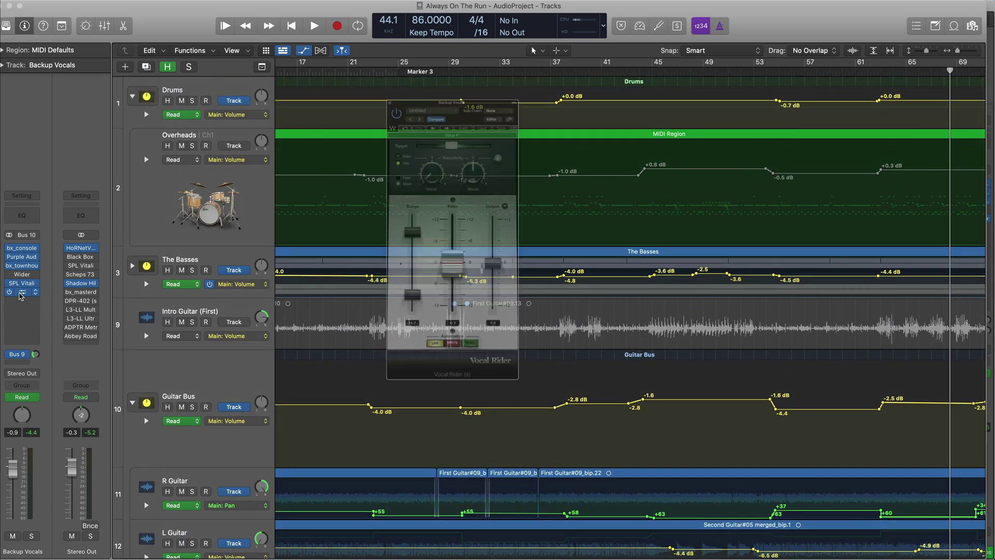
drag(529, 72, 475, 50)
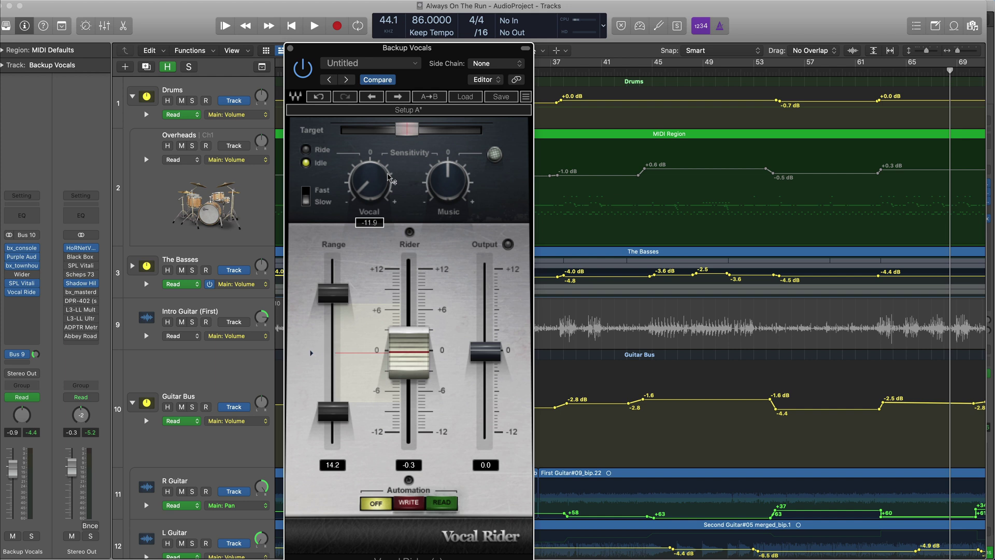
drag(480, 57, 392, 37)
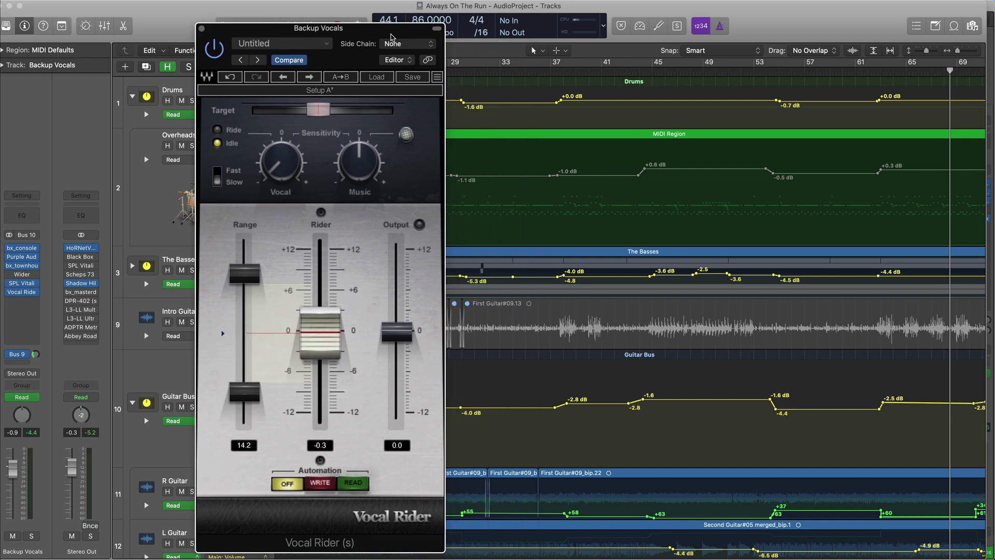